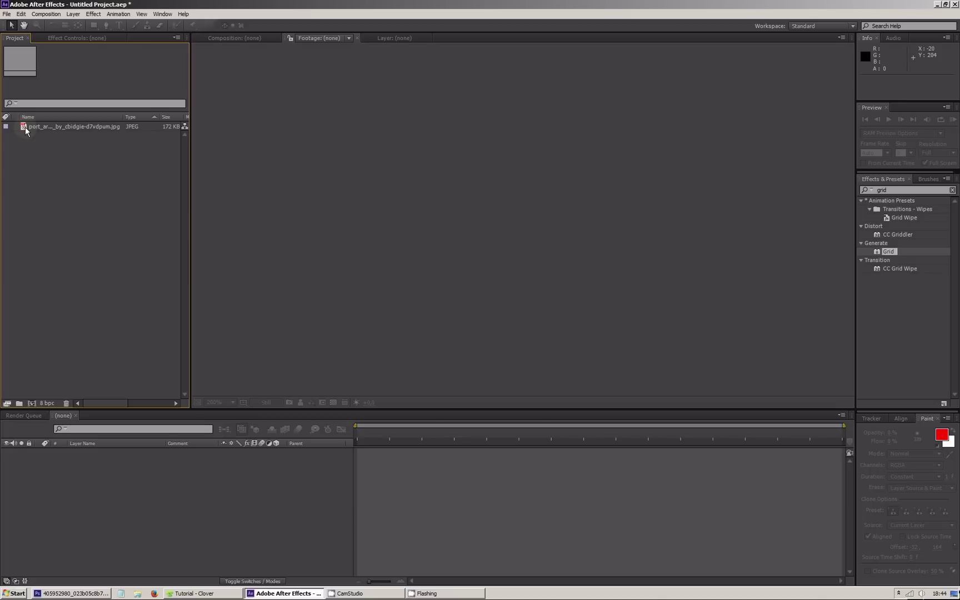
- Create a composition from the imported corridor JPEG and add a one-node camera with a 14 mm focal length
drag(25, 127, 32, 404)
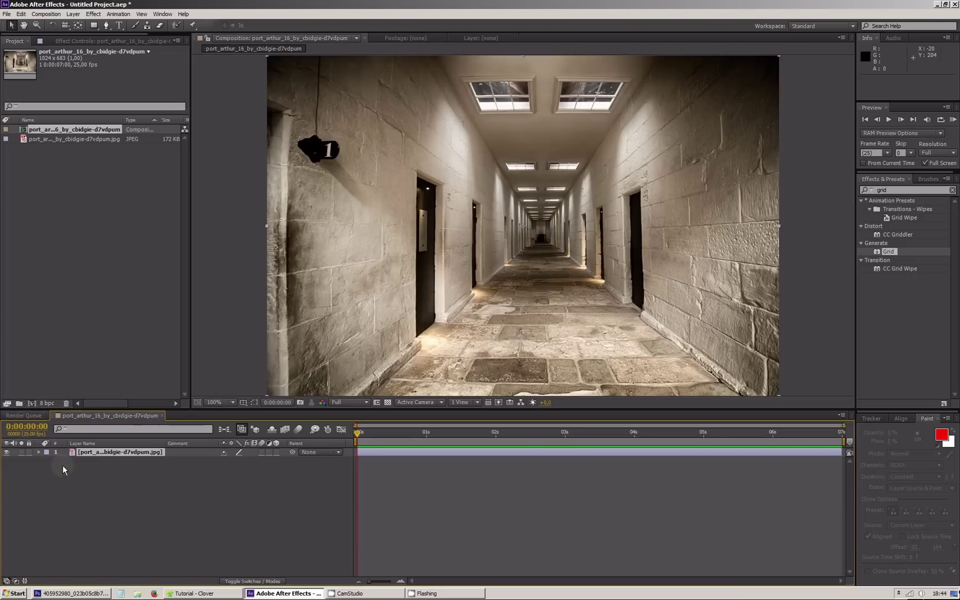
right_click(141, 505)
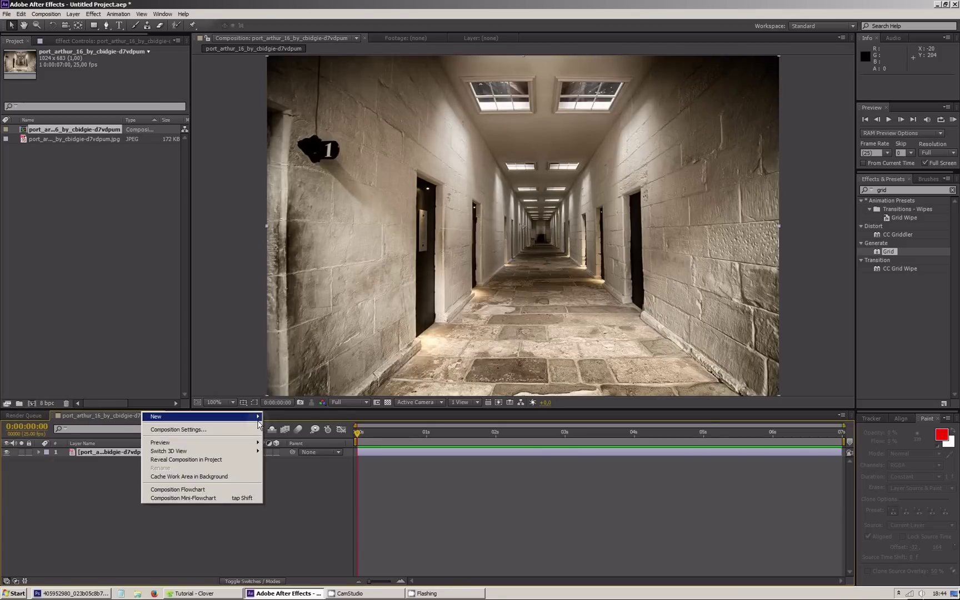
mouse_move(258, 422)
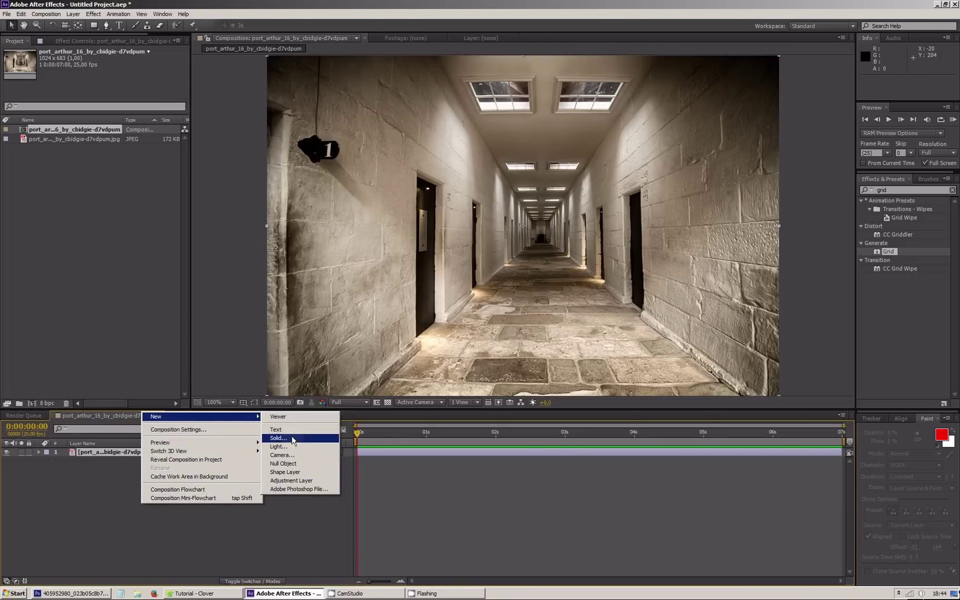
click(282, 454)
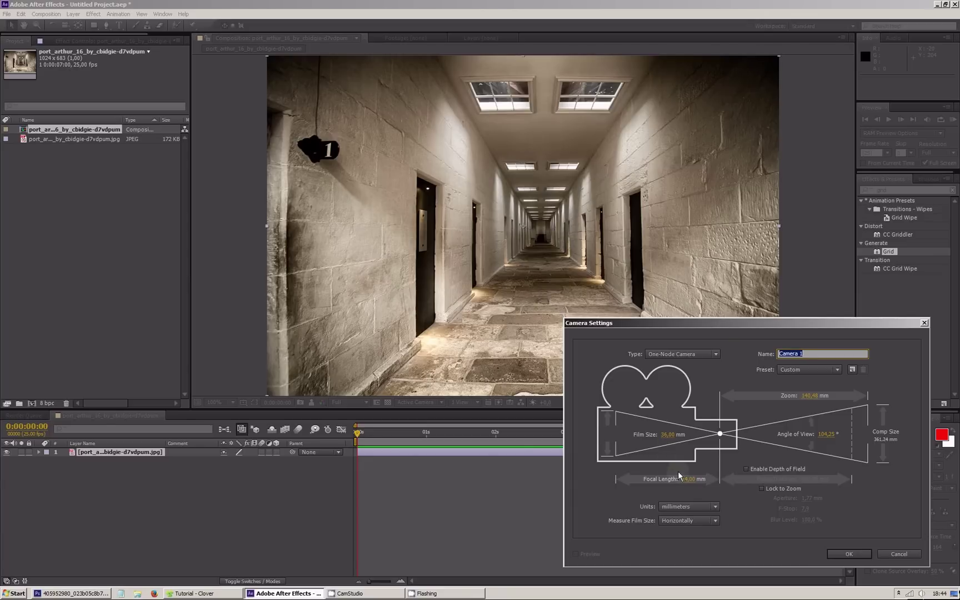
click(690, 480)
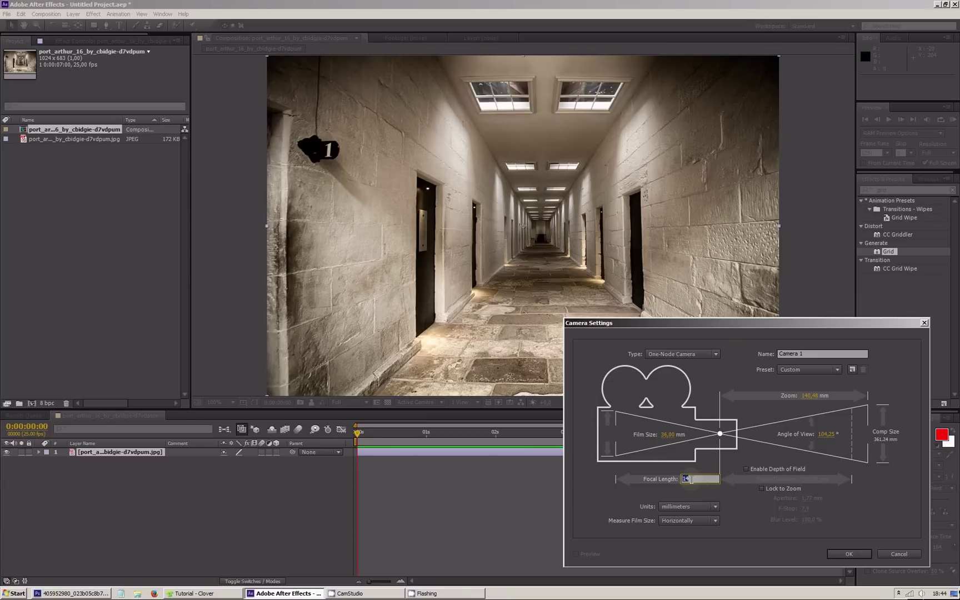
key(Return)
click(849, 553)
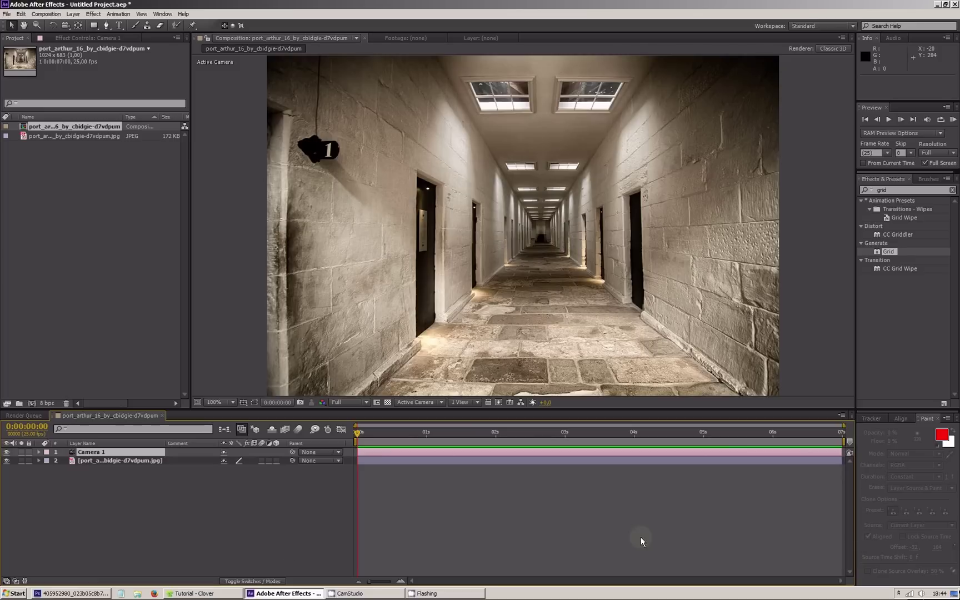
- Make the corridor photo layer 3D and parent it to Camera 1
click(276, 461)
click(335, 461)
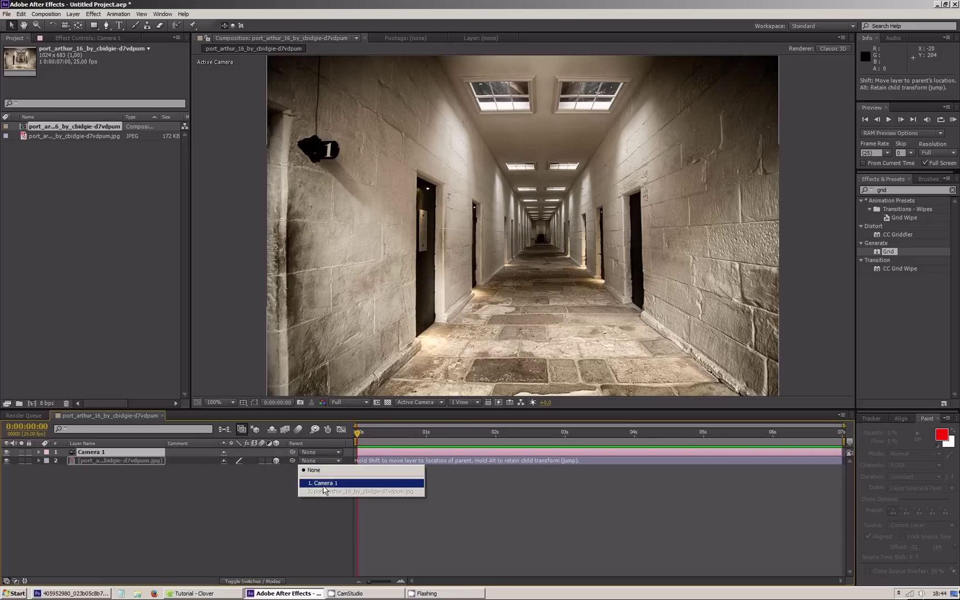
click(323, 483)
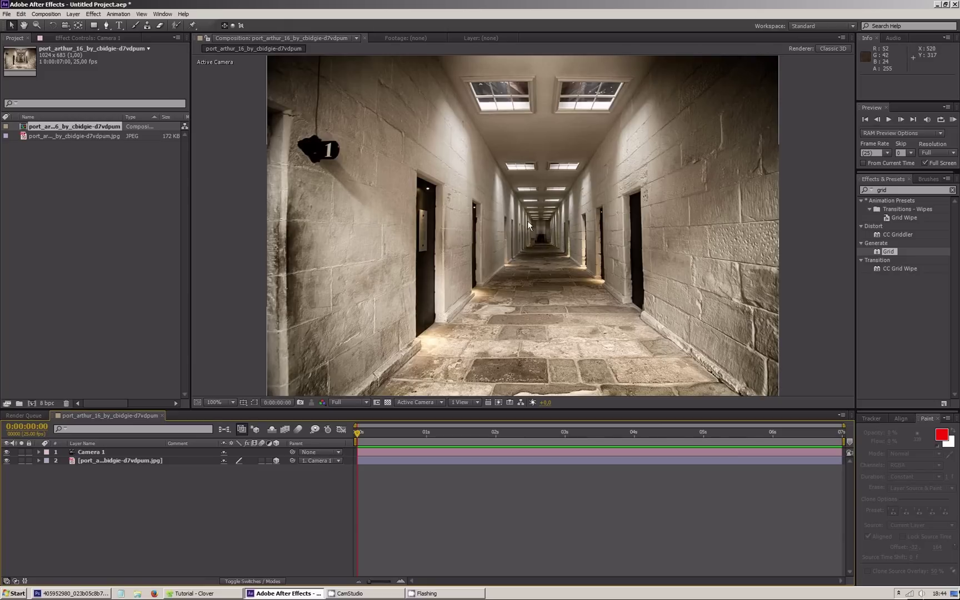
- Create a white 1200 x 1200 px solid and add it to the composition beneath the corridor photo layer
right_click(140, 277)
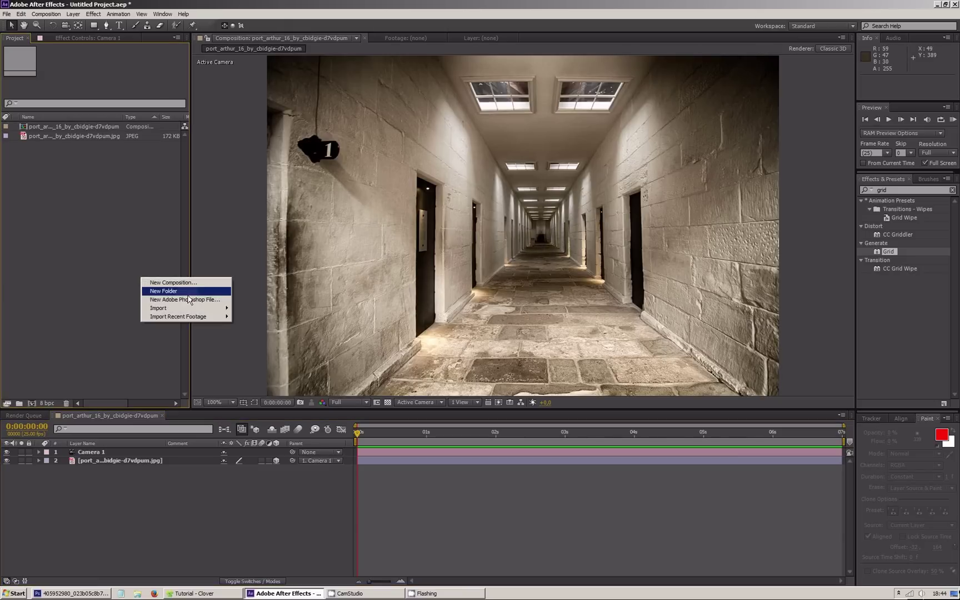
mouse_move(183, 308)
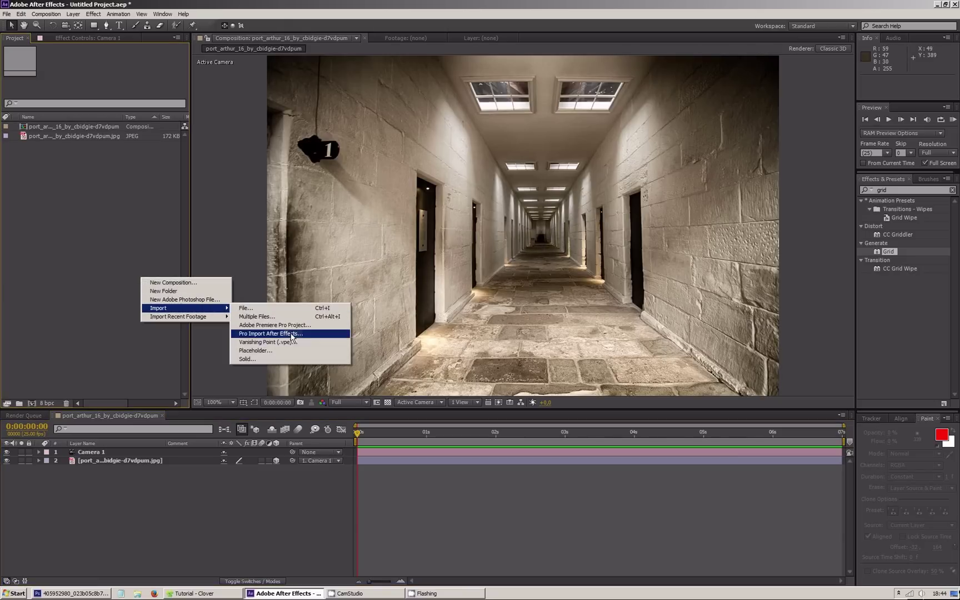
click(248, 360)
click(370, 338)
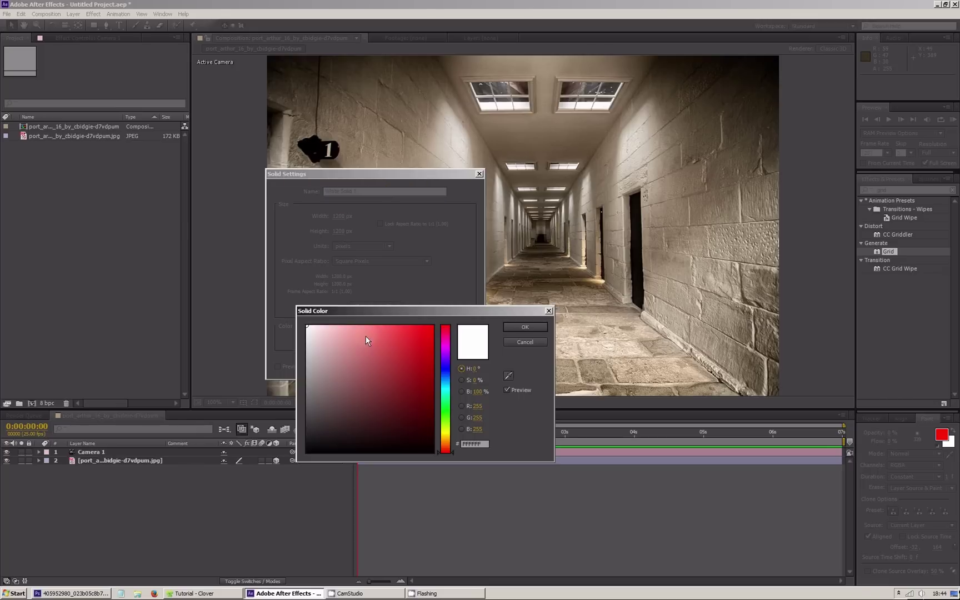
click(525, 327)
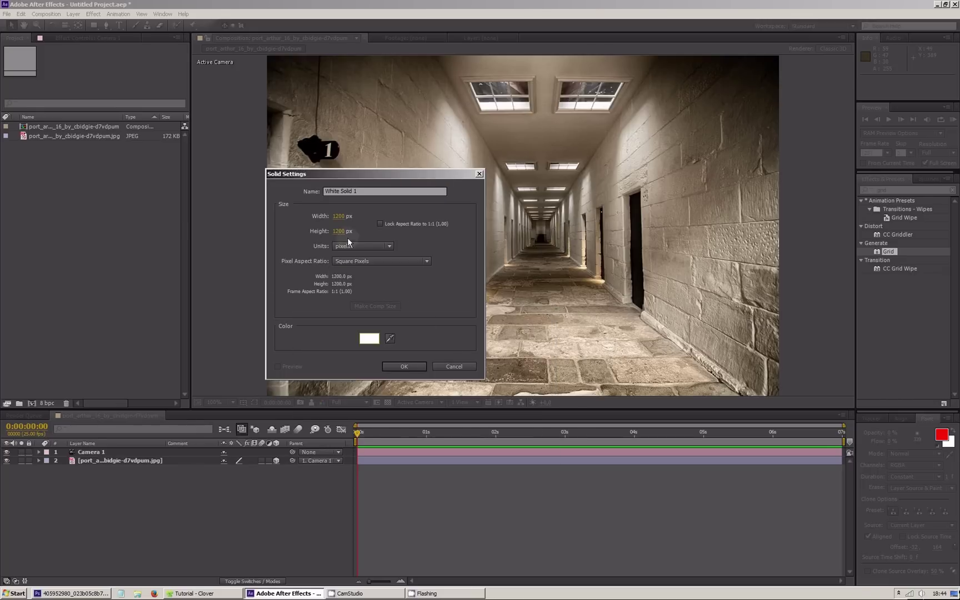
click(404, 367)
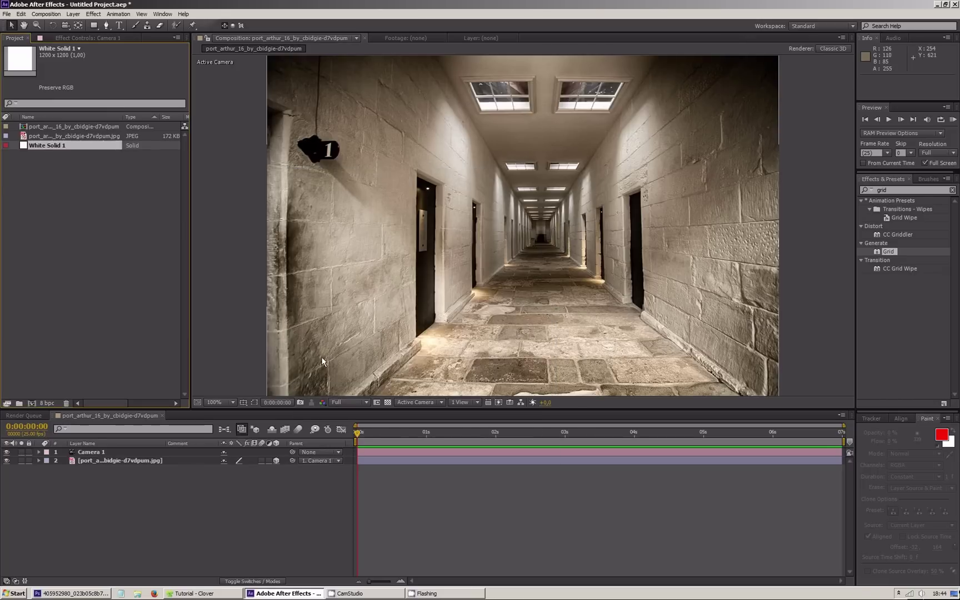
drag(47, 145, 105, 518)
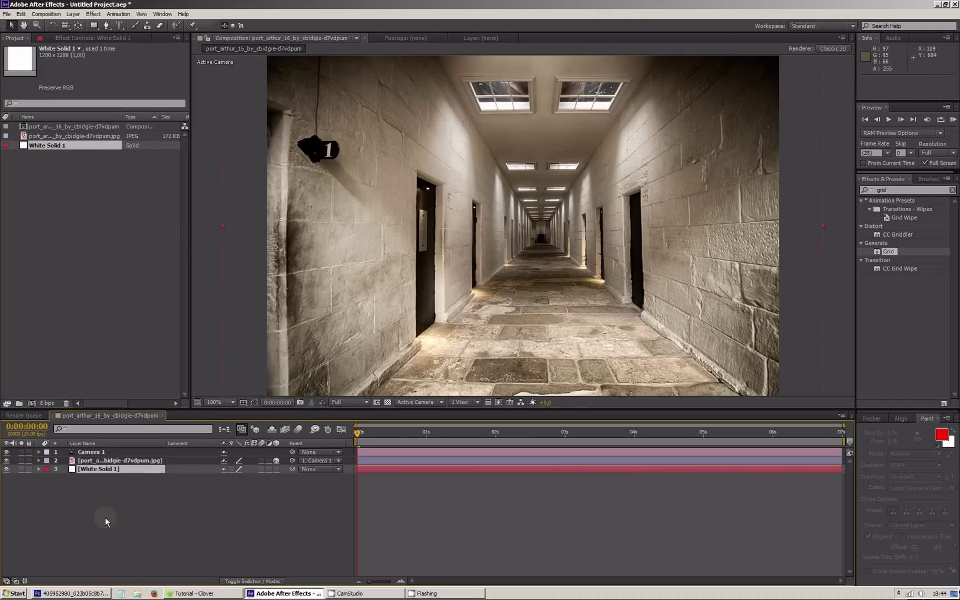
- Make the white solid a 3D layer and set its X Rotation to 90°
click(278, 471)
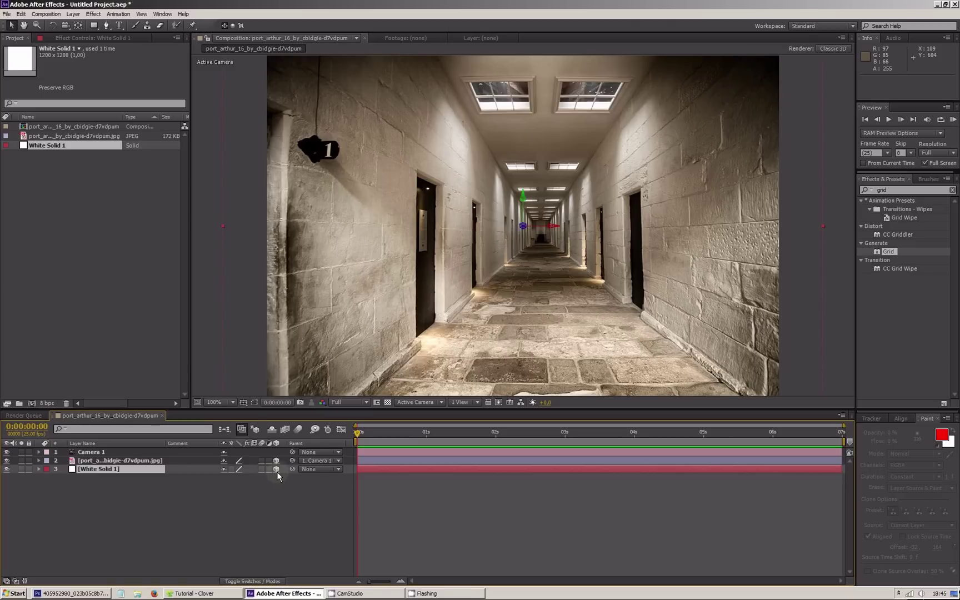
click(40, 469)
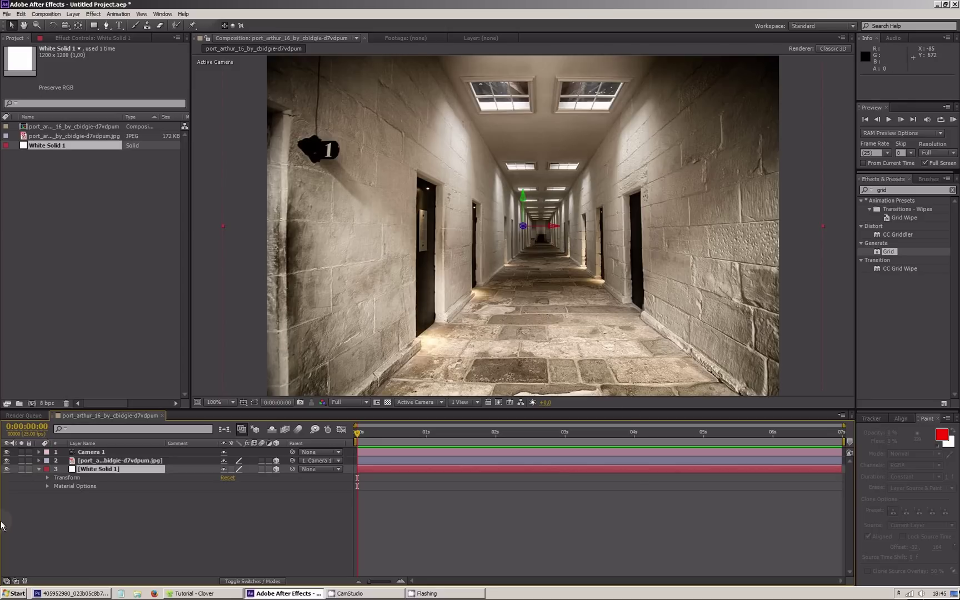
click(48, 477)
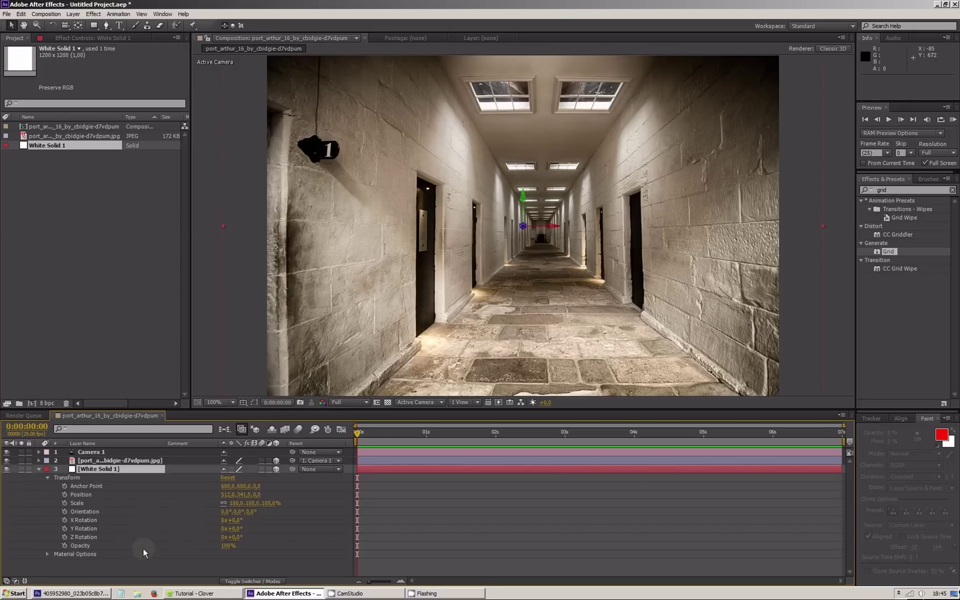
click(234, 520)
text(90)
key(Return)
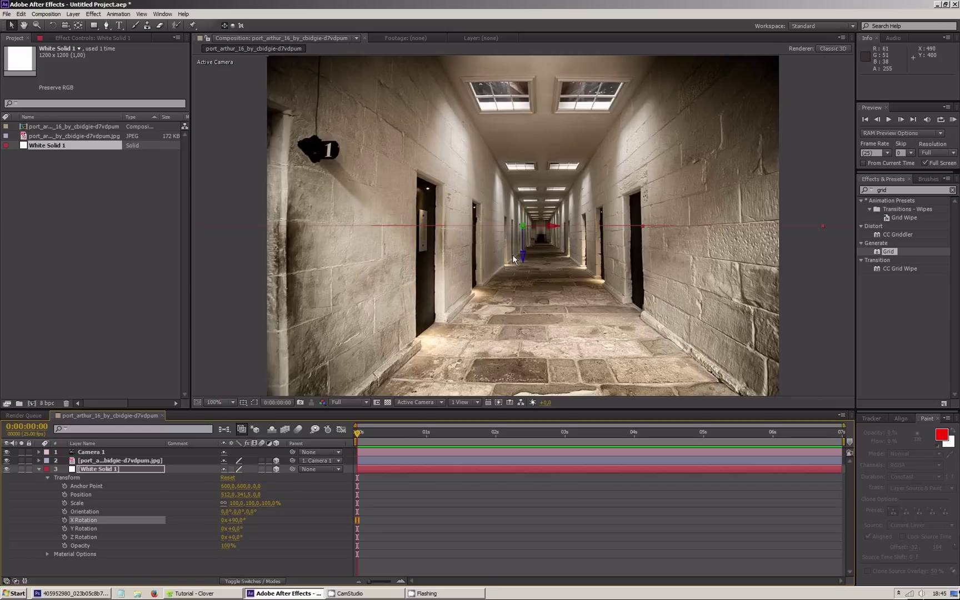
- Lower the white solid to a Y position of about 466.5 and apply the Grid effect to it
drag(521, 250, 523, 317)
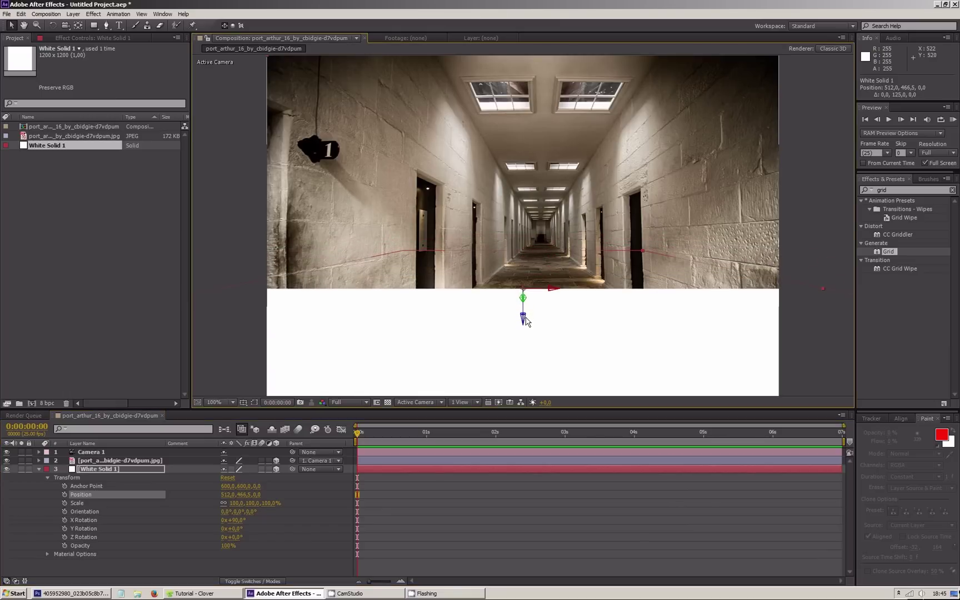
drag(868, 253, 103, 468)
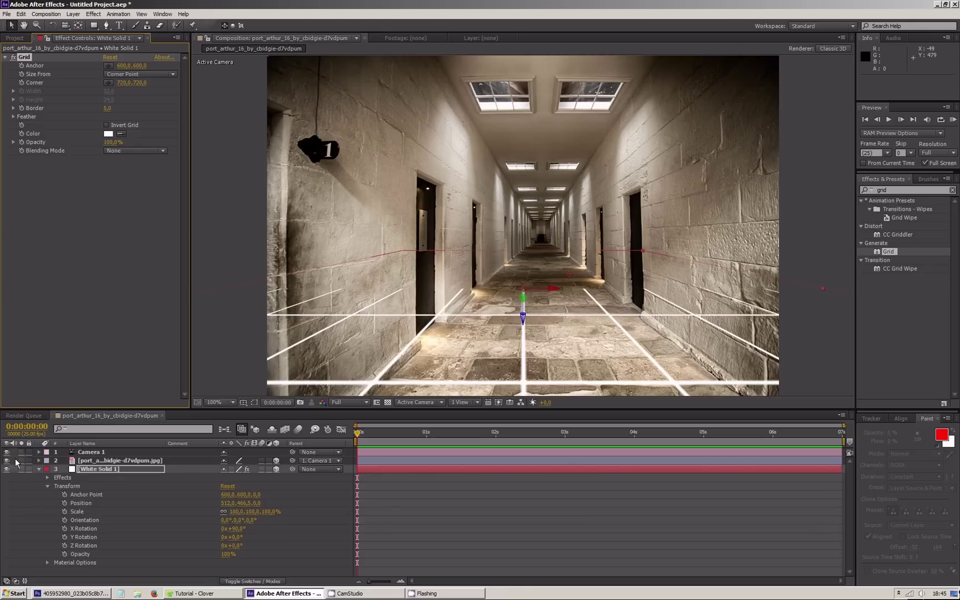
- Set the corridor photo layer's opacity to 85%
click(132, 460)
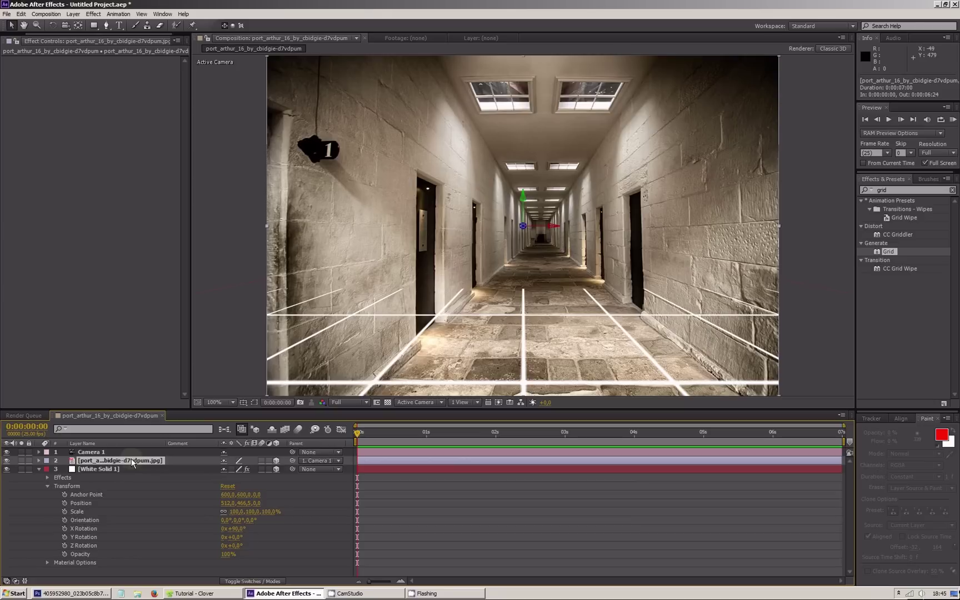
key(t)
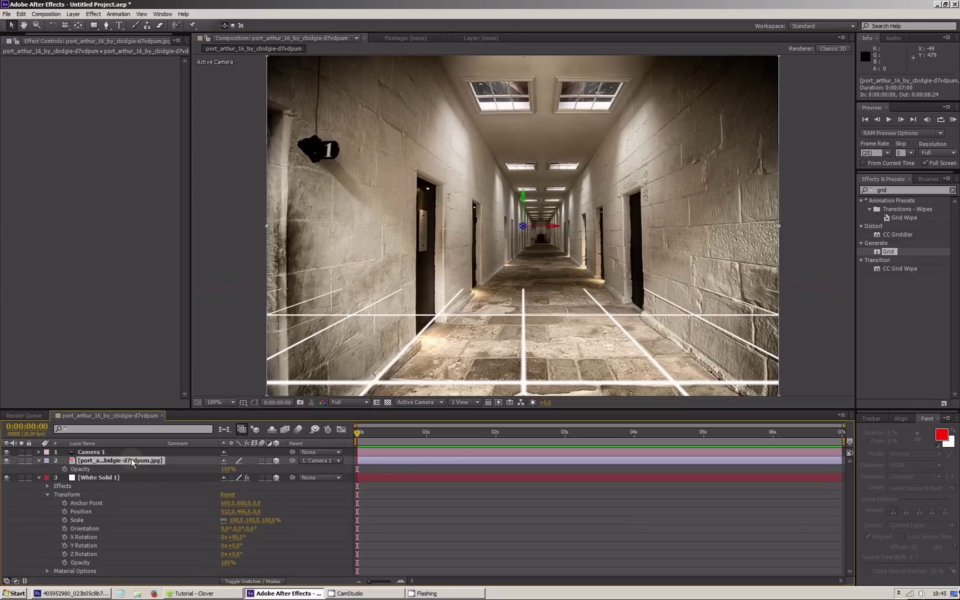
click(226, 471)
text(0)
key(Return)
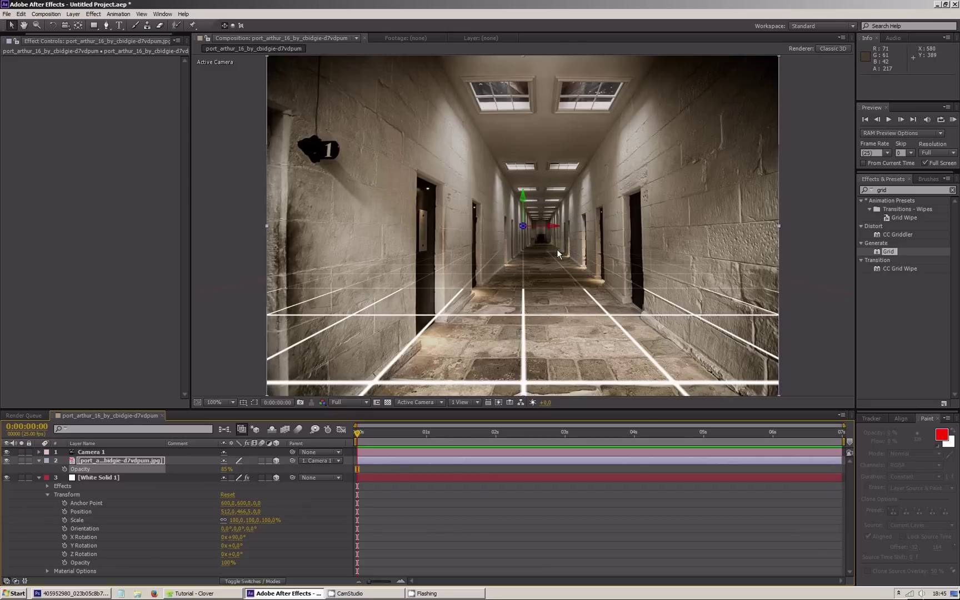
- Rotate Camera 1 to X Rotation 2° and Y Rotation -4.5° to align the grid with the corridor floor
click(38, 477)
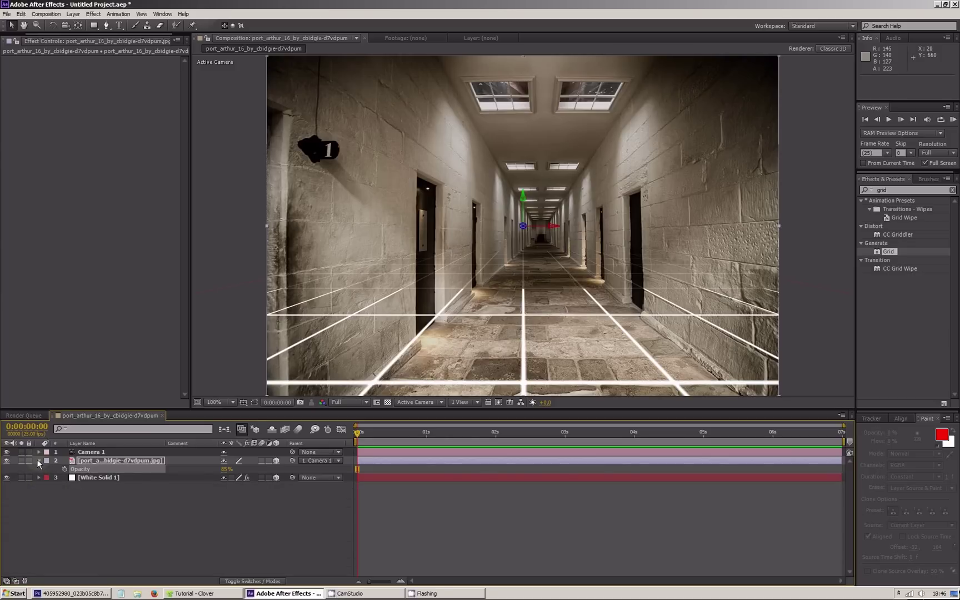
click(38, 461)
click(38, 451)
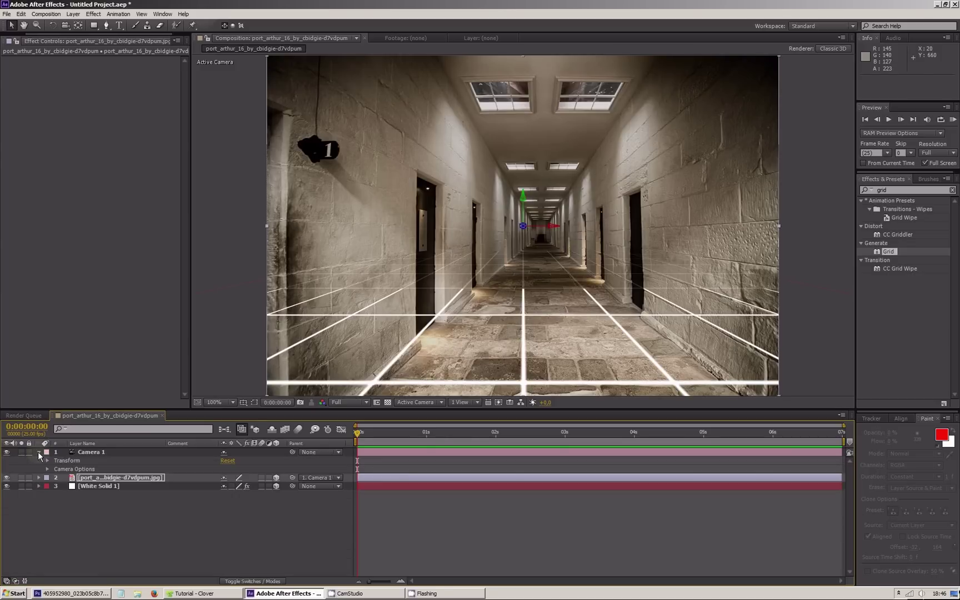
click(47, 459)
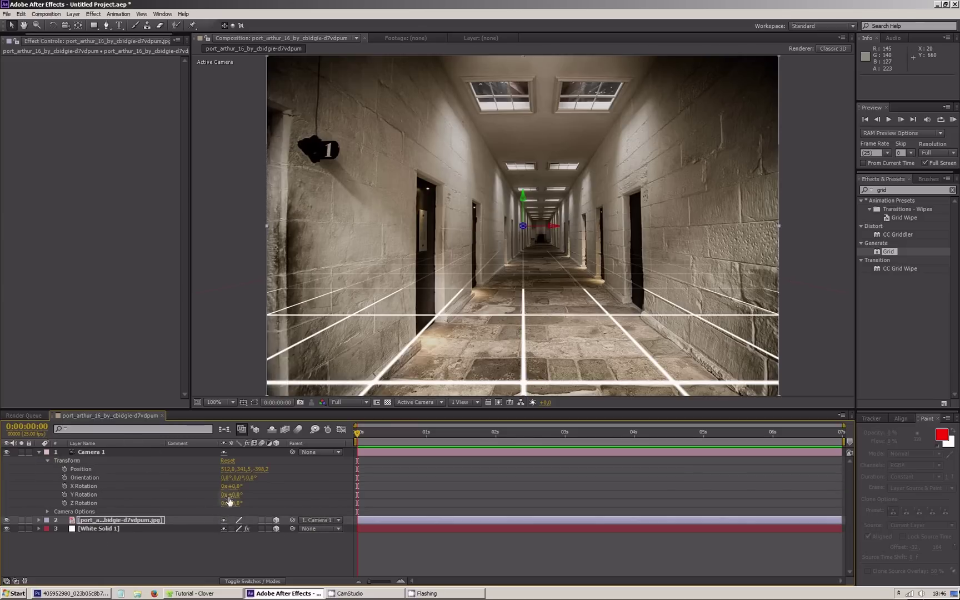
drag(232, 486, 241, 490)
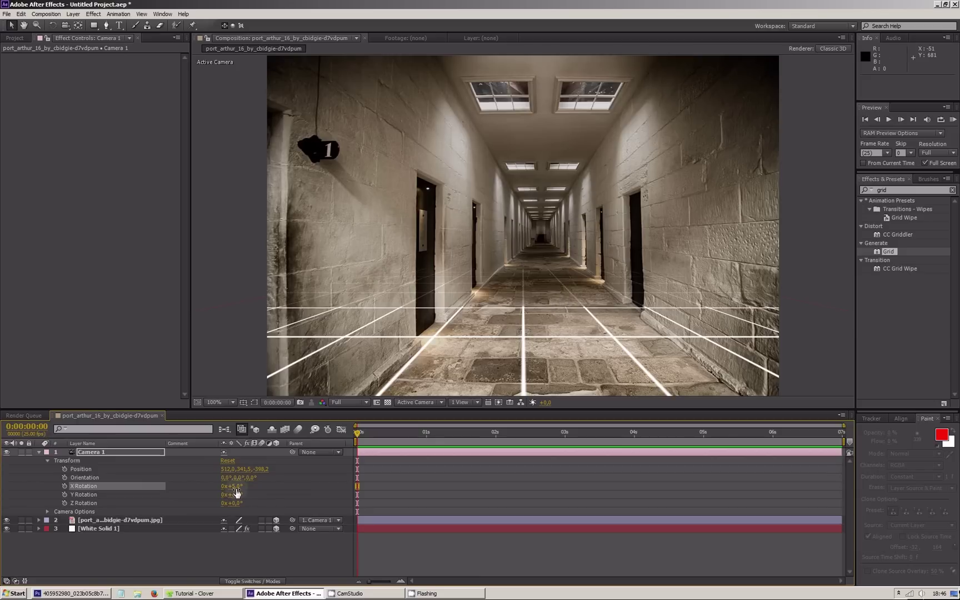
drag(236, 492, 233, 494)
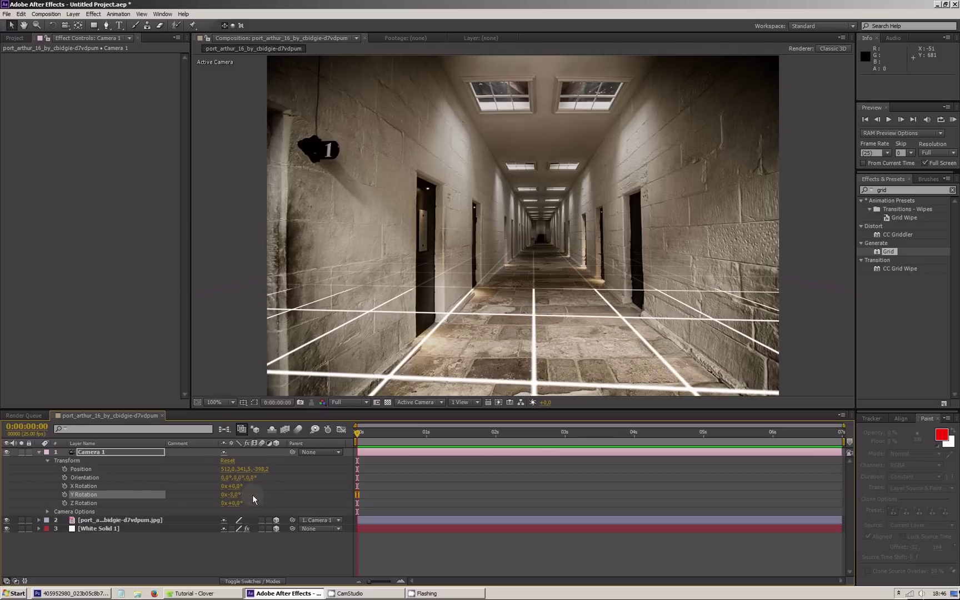
click(238, 495)
key(Return)
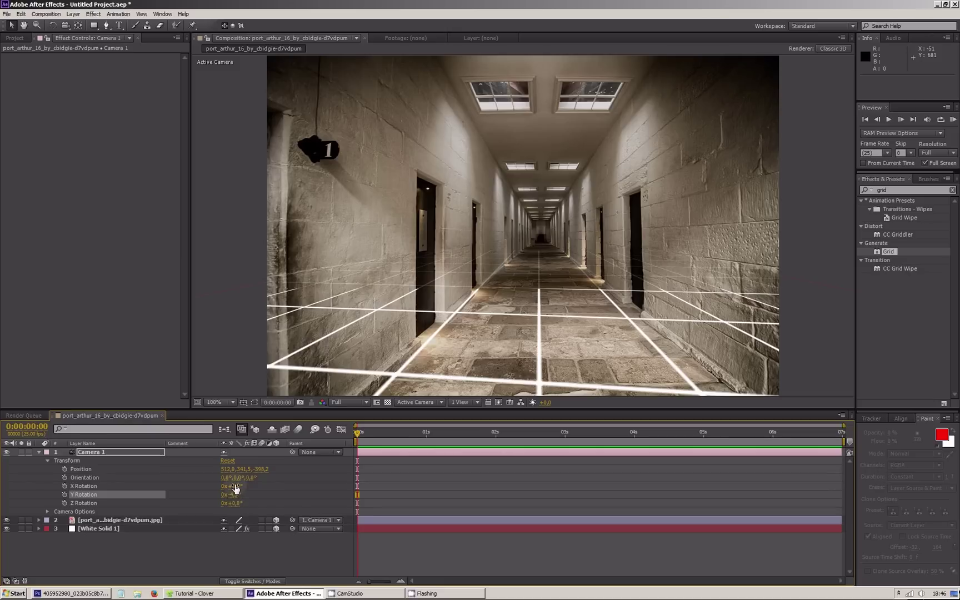
drag(234, 486, 235, 486)
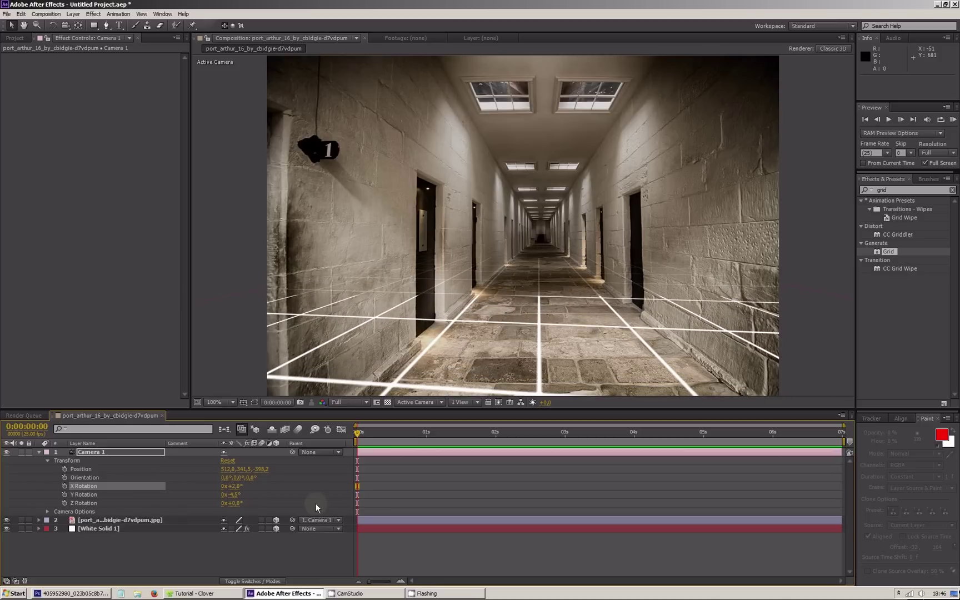
- Fine-tune Camera 1's Y Rotation to -5°
click(233, 494)
key(BackSpace)
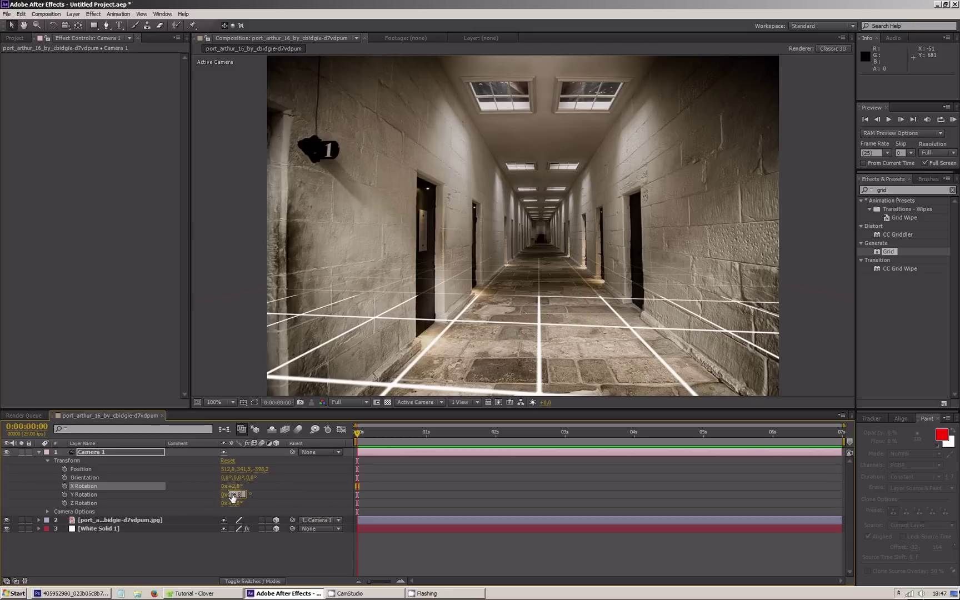
text(1.8)
key(Return)
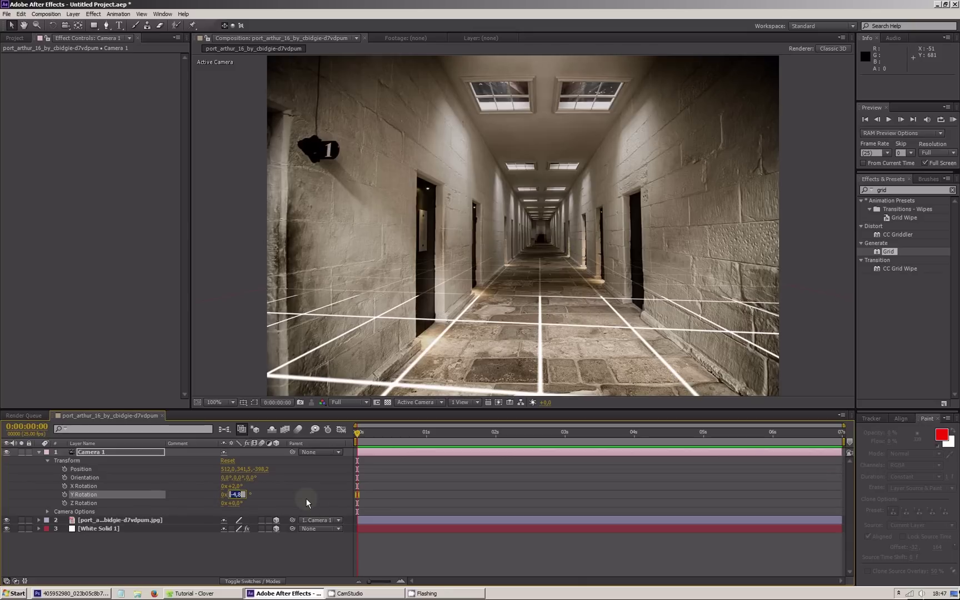
key(ctrl+z)
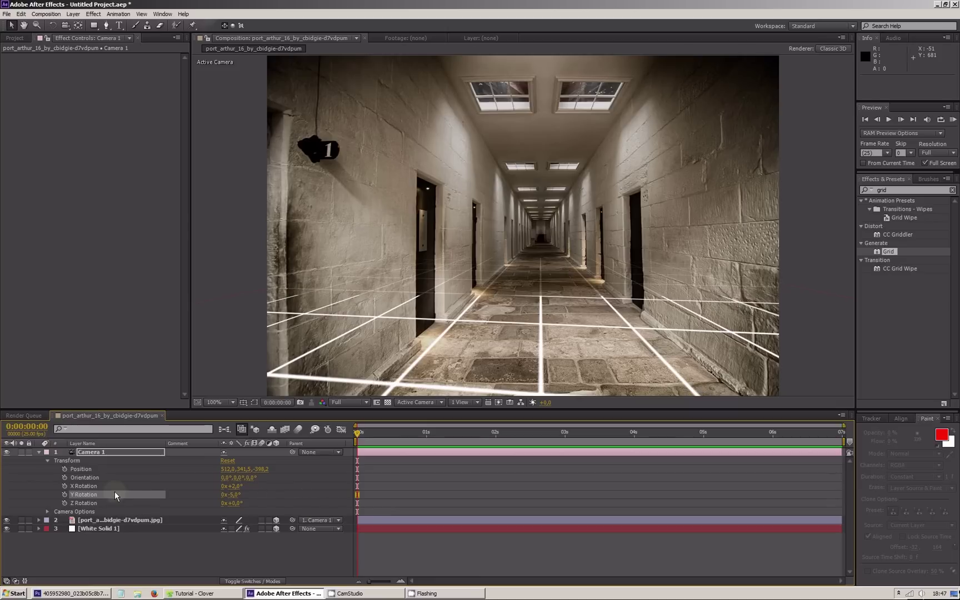
- Lower the white grid solid along the vertical axis to a Y position of about 542.5
click(104, 528)
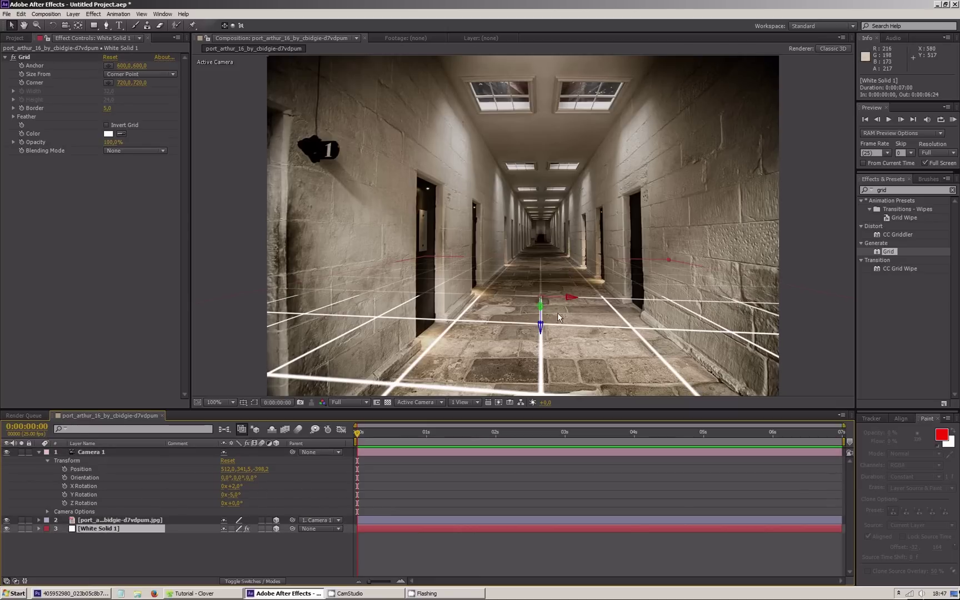
drag(541, 326, 543, 364)
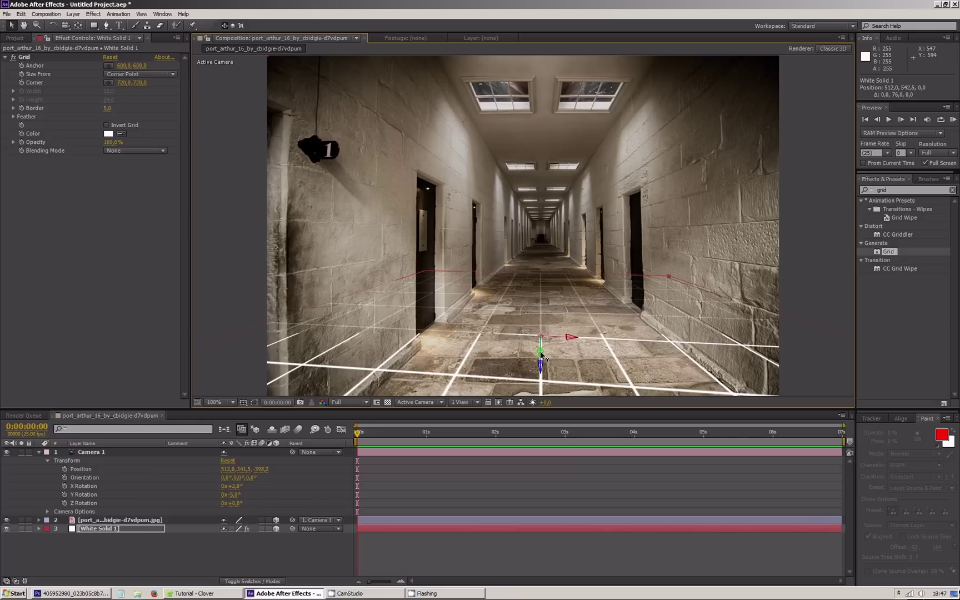
- Push the white grid solid deeper into the corridor to about Z 372 and lower it to about Y 544.5
drag(541, 354, 538, 166)
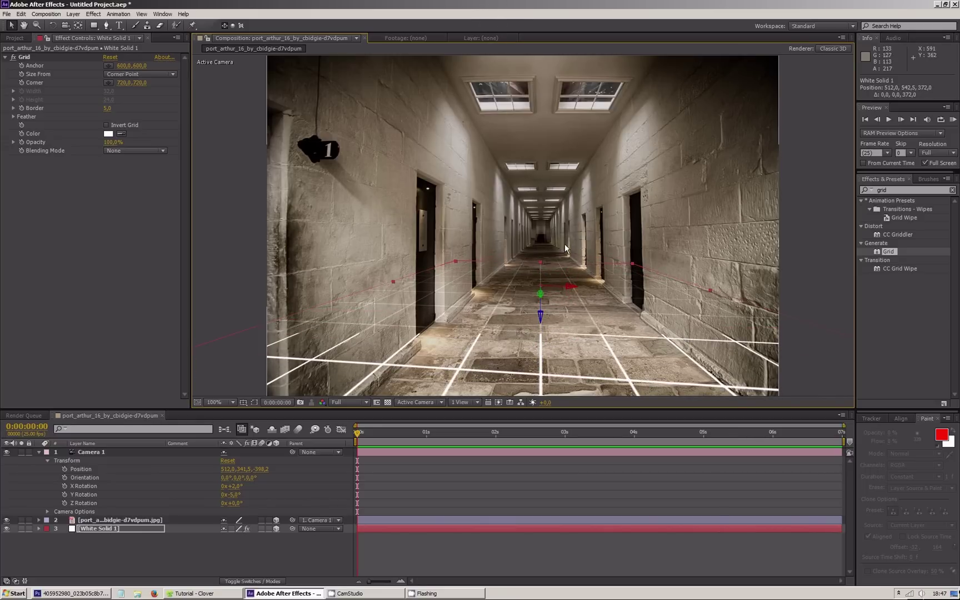
drag(540, 315, 540, 316)
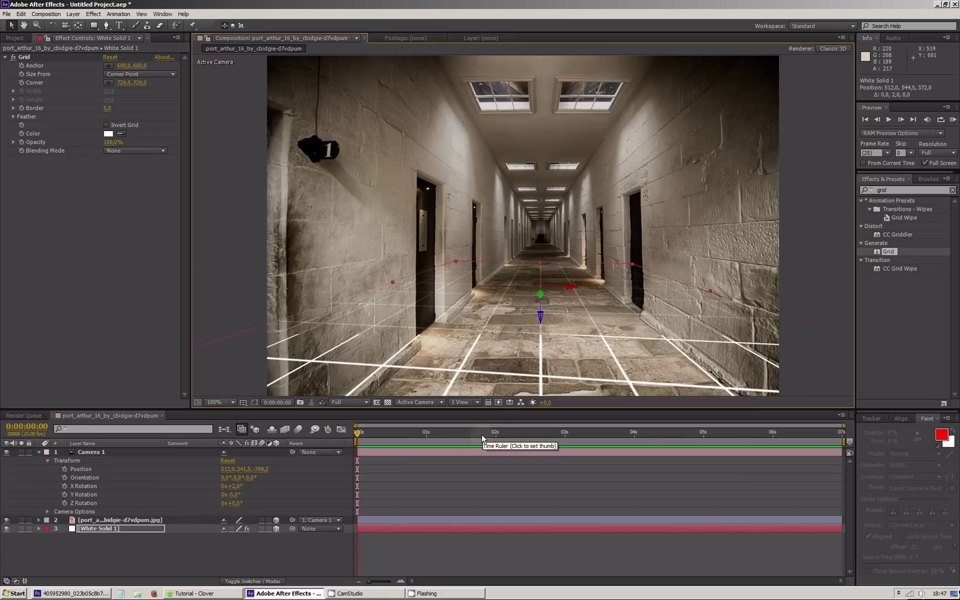
- Set Camera 1's Z Rotation to -0.6° to level the grid with the floor, and collapse the camera's properties
click(236, 503)
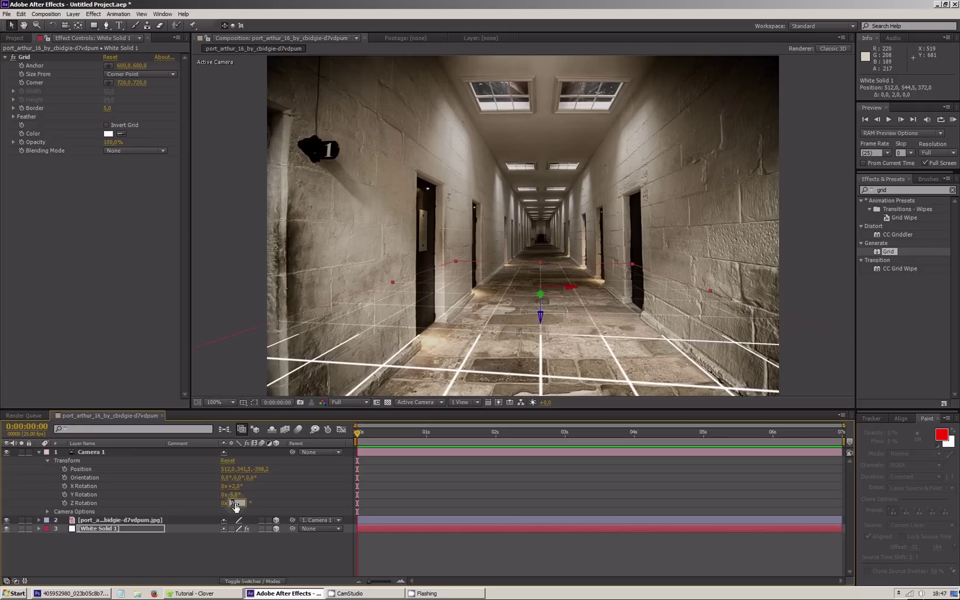
key(Return)
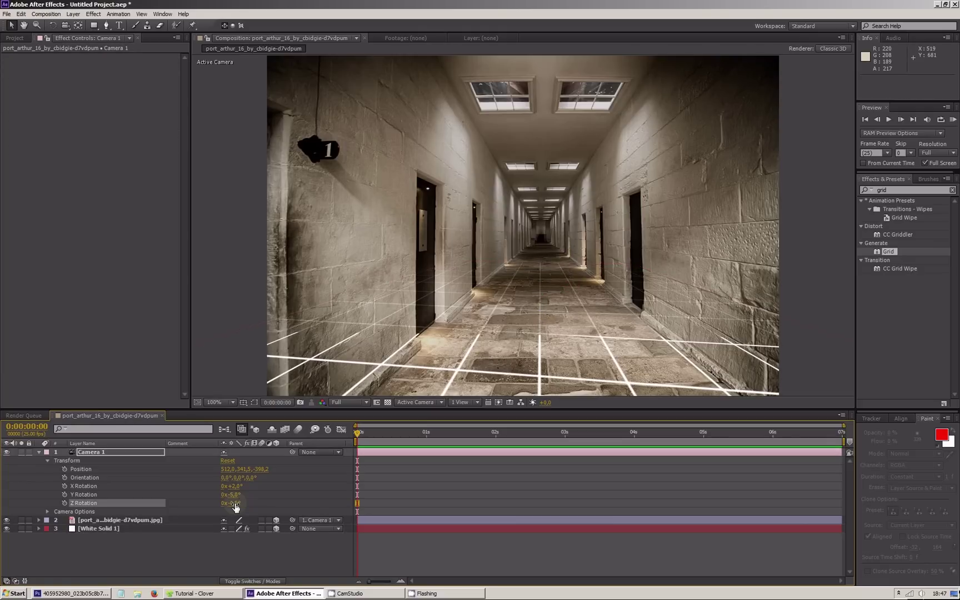
click(236, 503)
text(-0,6)
key(Return)
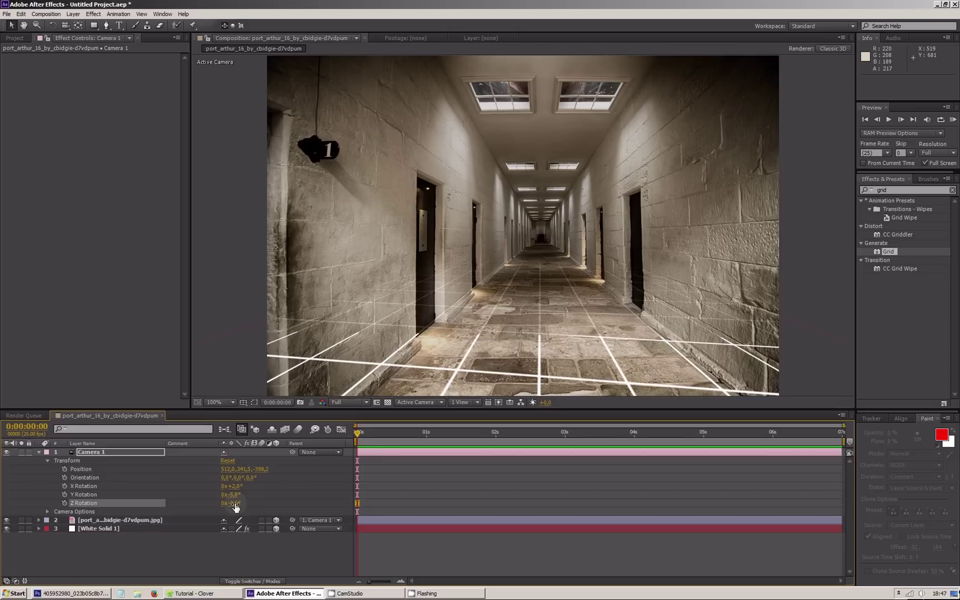
click(39, 452)
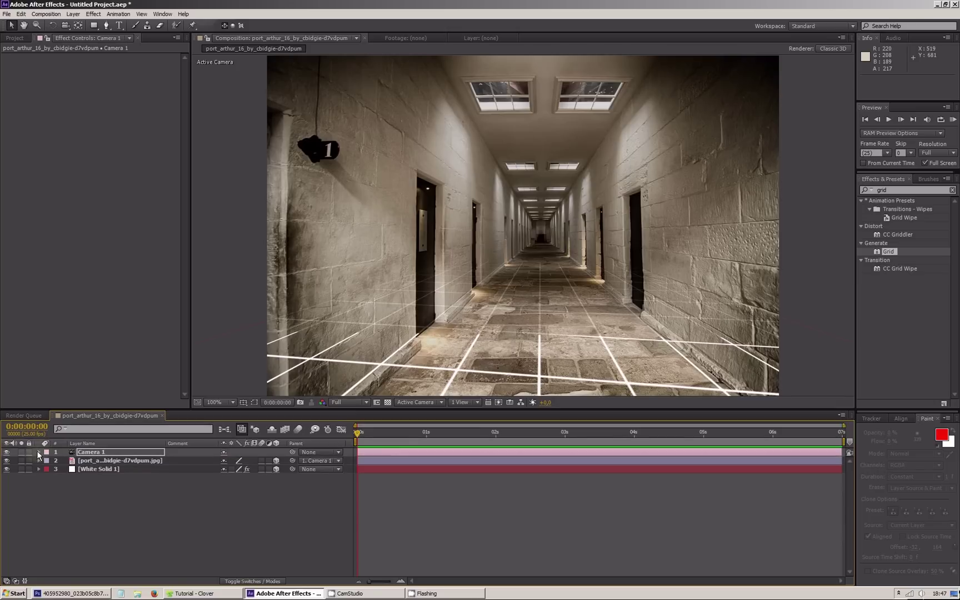
- Narrow the White Solid 1 grid to 40% X scale and shift it sideways to about X 521
click(87, 469)
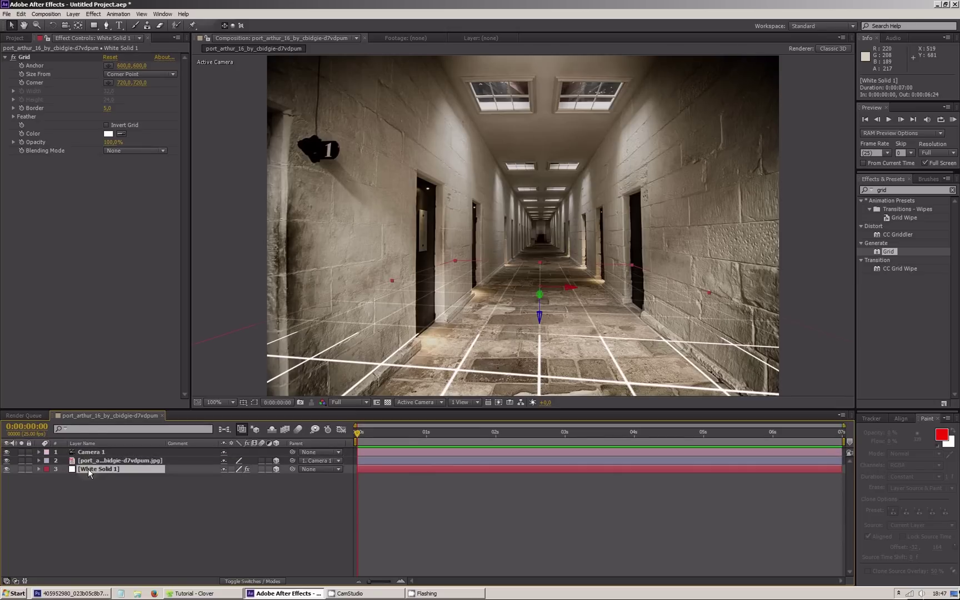
click(39, 469)
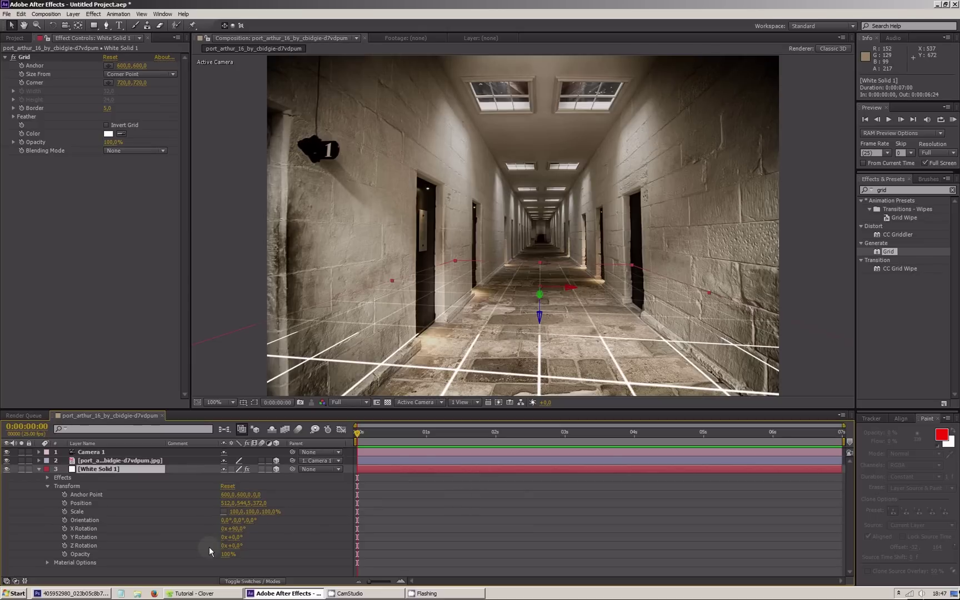
drag(234, 511, 204, 510)
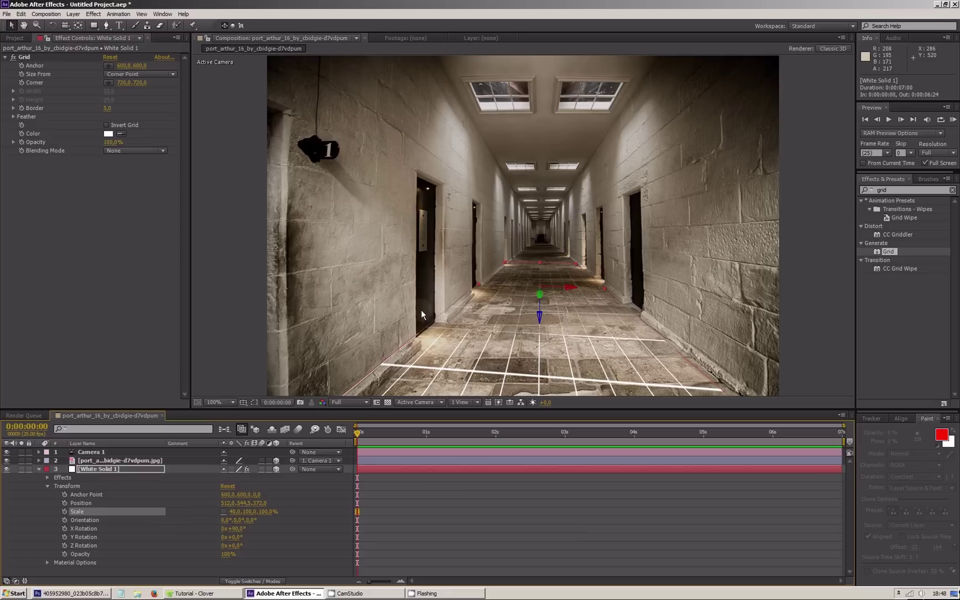
drag(569, 290, 573, 291)
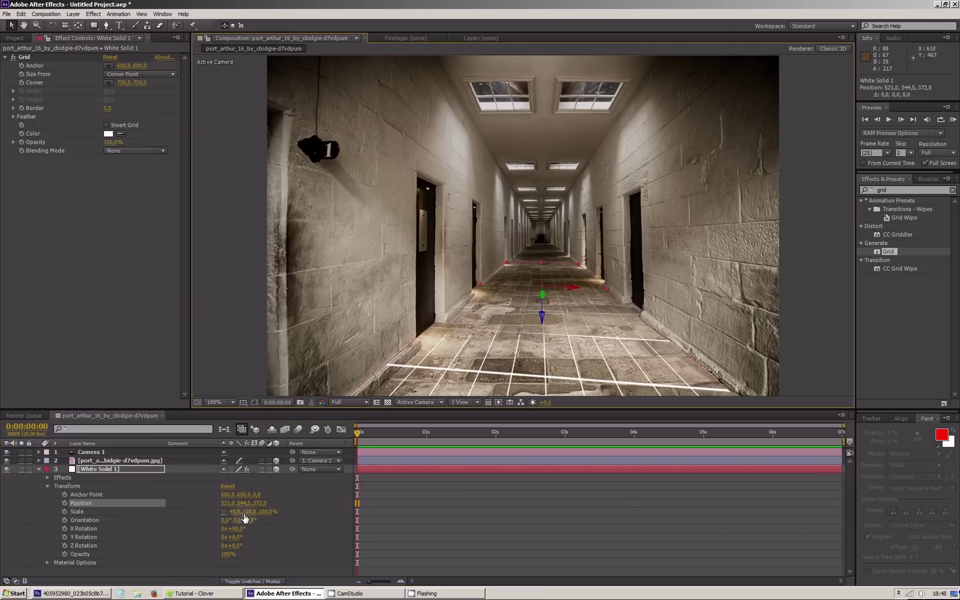
- Refine the grid solid's X scale to 39% and shift it to about X 530 to fit between the walls
drag(235, 511, 236, 512)
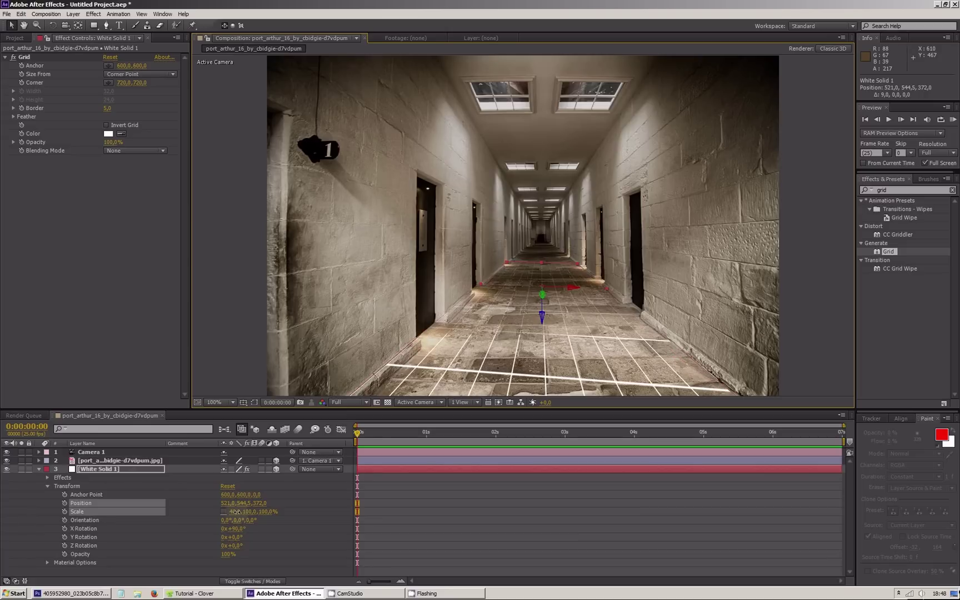
click(236, 512)
text(39)
key(Return)
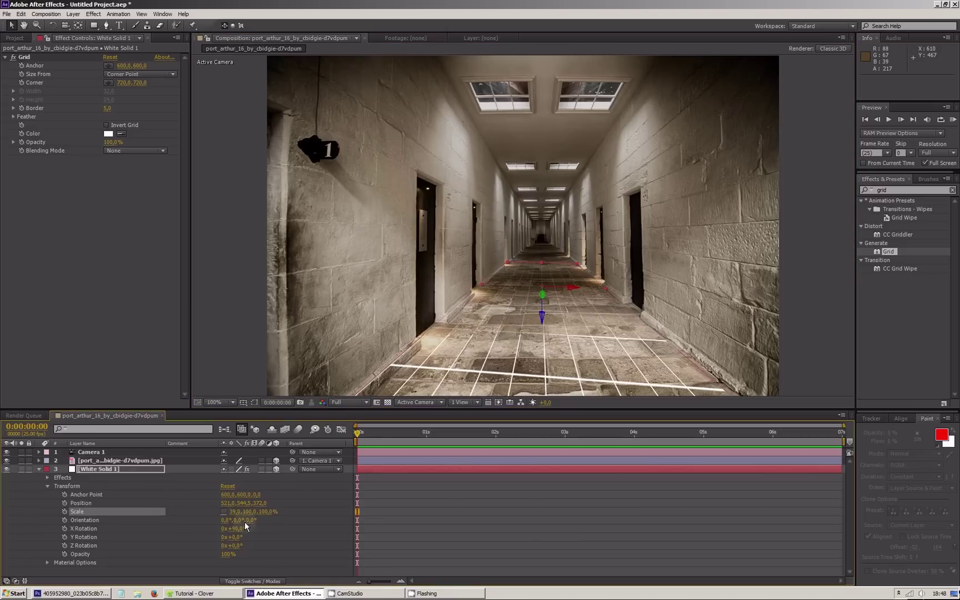
drag(565, 288, 569, 286)
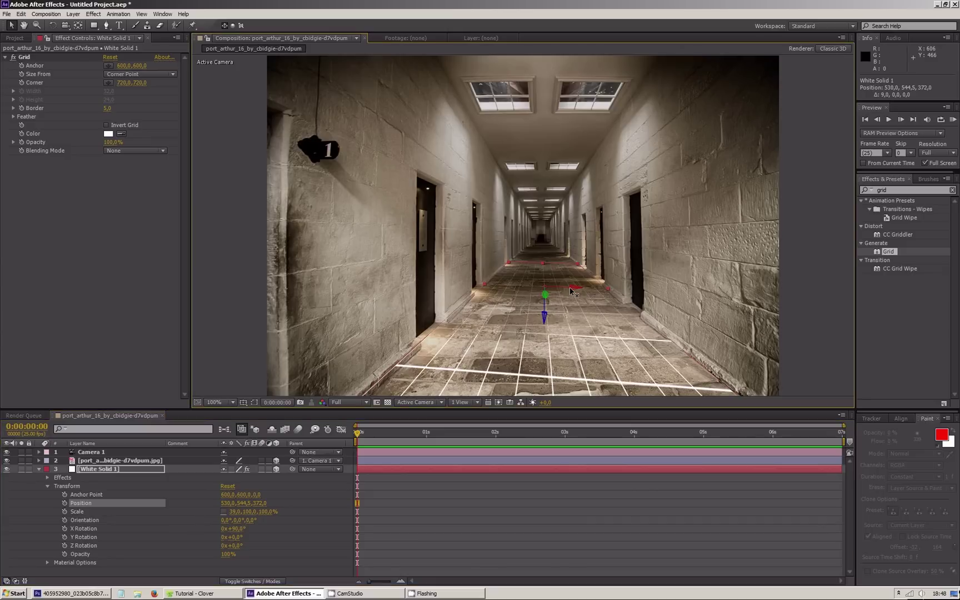
- Extend the floor grid along the corridor by moving it back to about Z 1068.4 and stretching its Y scale to 380%
drag(544, 293, 534, 97)
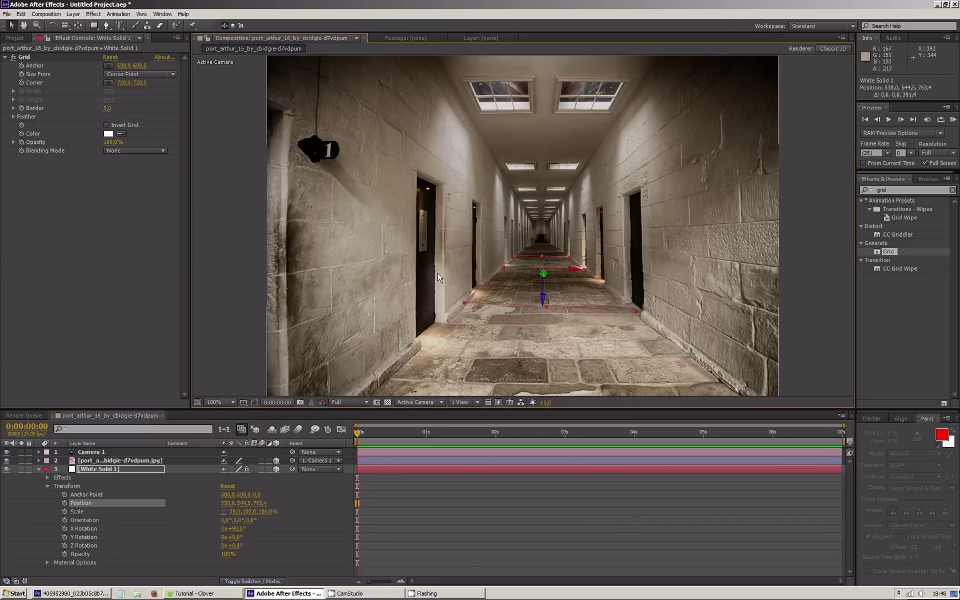
drag(247, 513, 309, 509)
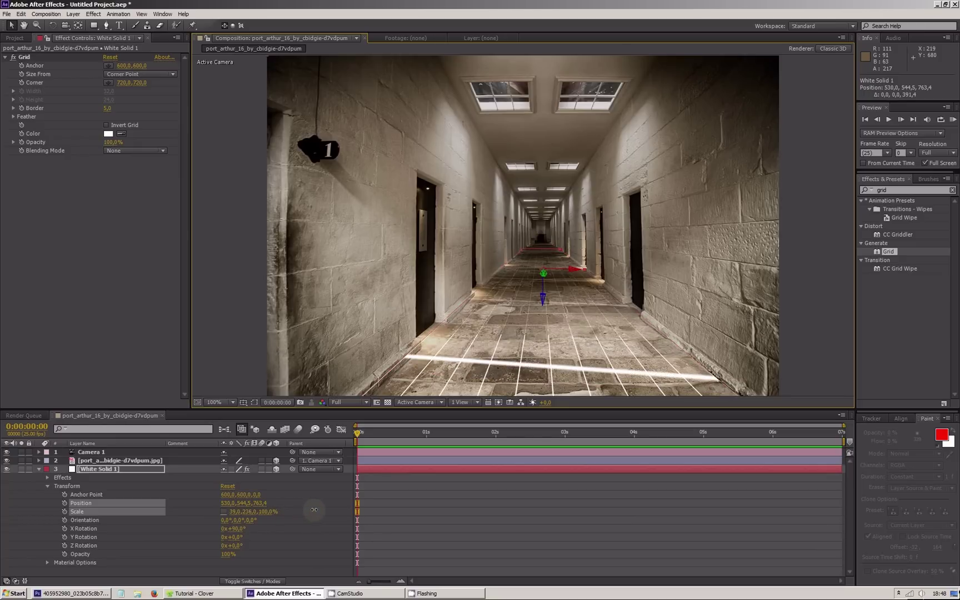
scroll(553, 225, up, 3)
scroll(551, 260, down, 2)
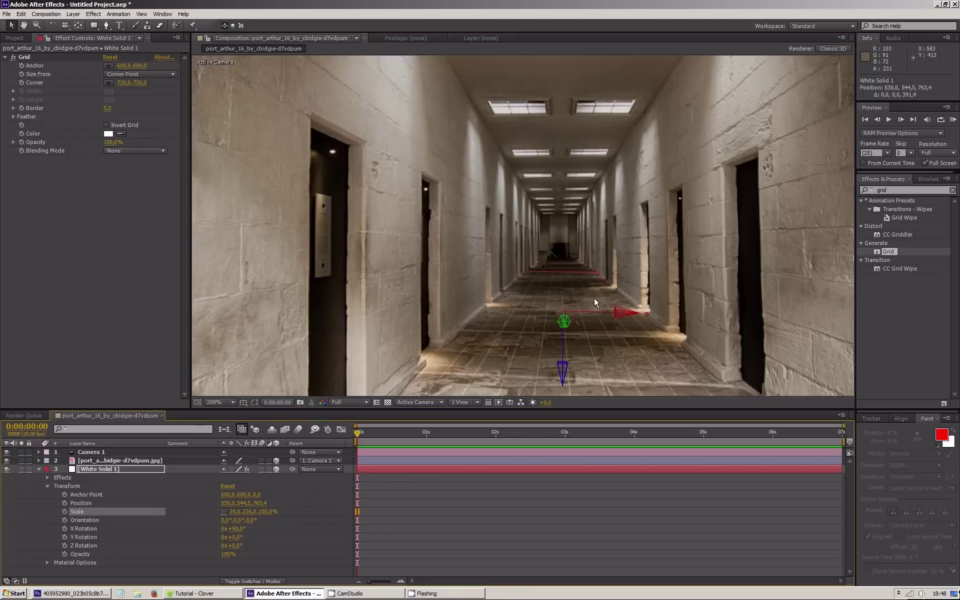
drag(564, 322, 579, 23)
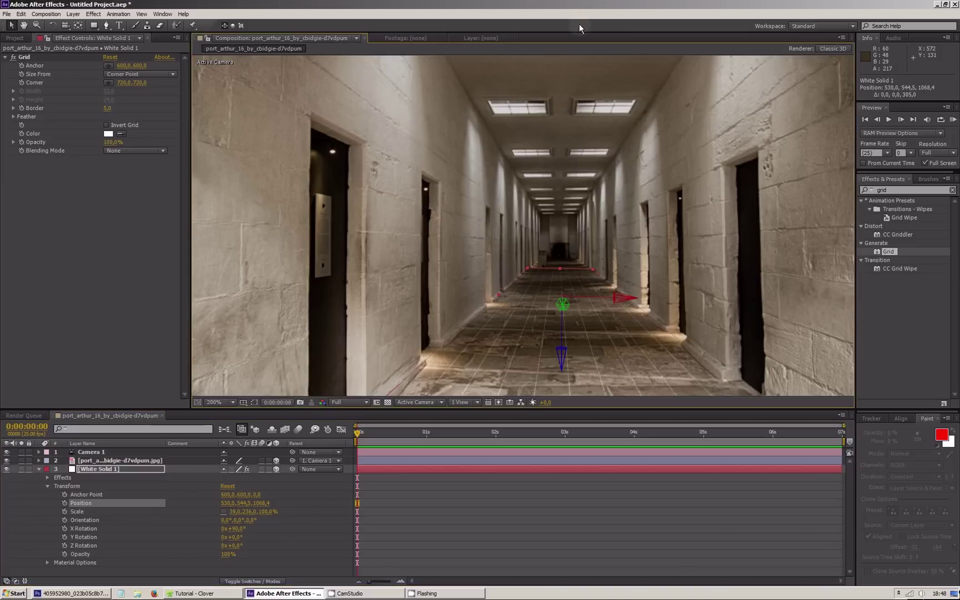
drag(245, 511, 317, 507)
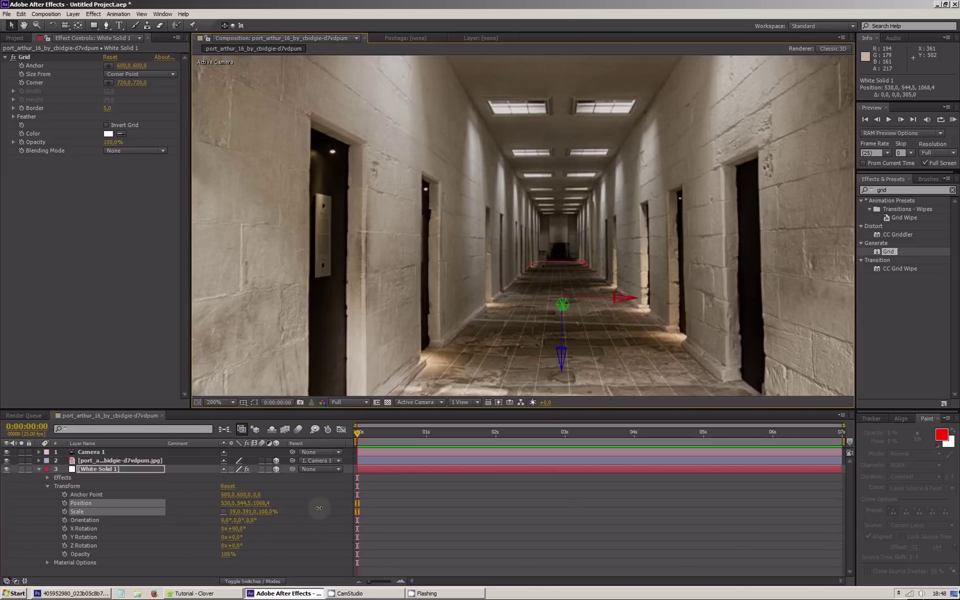
scroll(485, 364, down, 1)
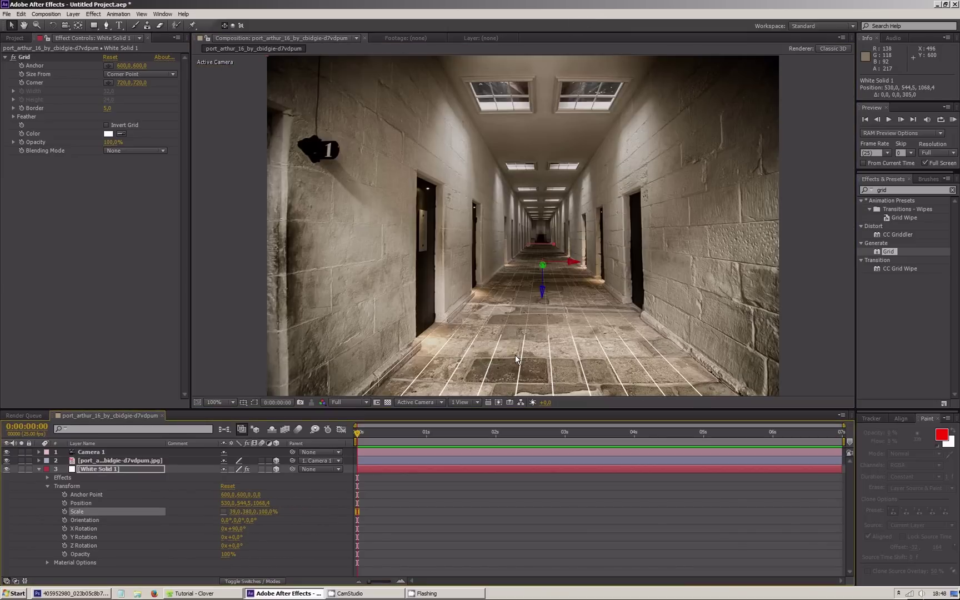
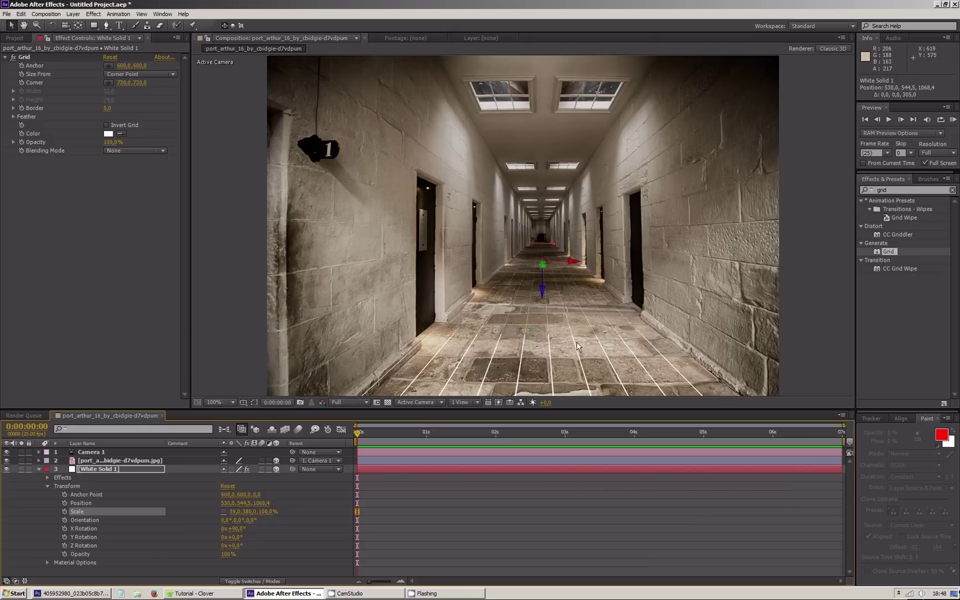
key(space)
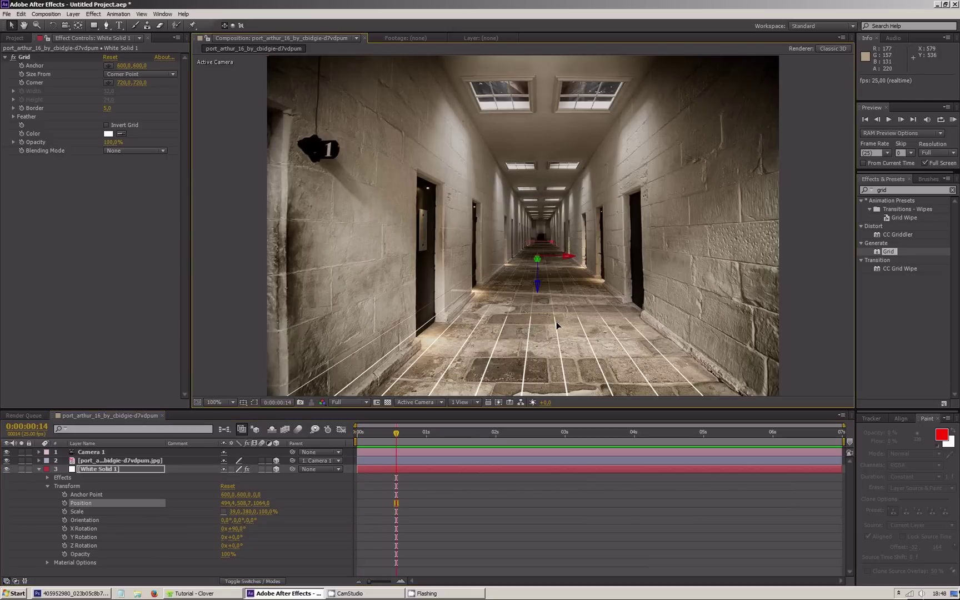
key(ctrl+z)
drag(557, 340, 548, 334)
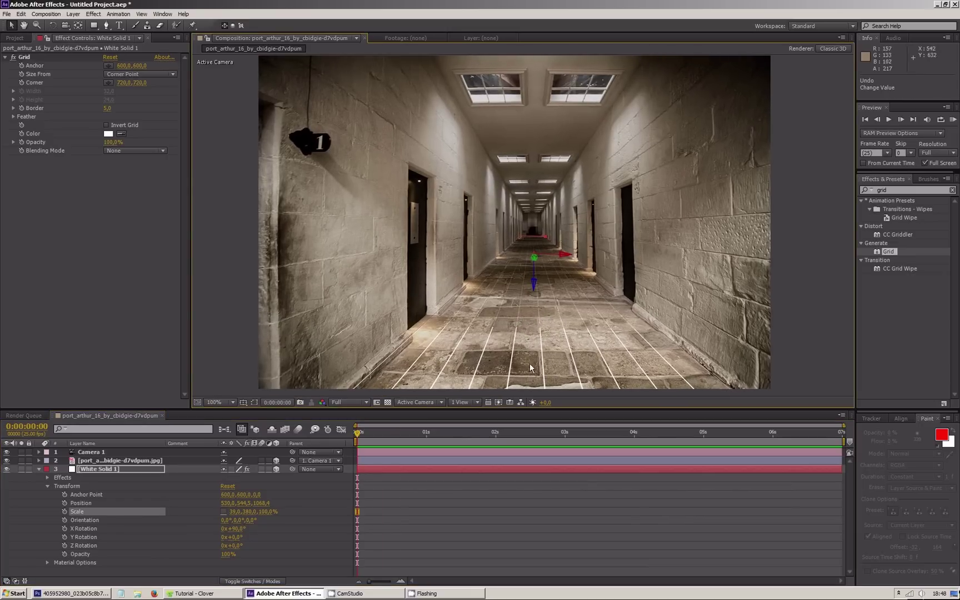
- Rename the White Solid 1 layer as podloga
click(47, 485)
right_click(112, 467)
click(127, 463)
text(podloga)
key(Return)
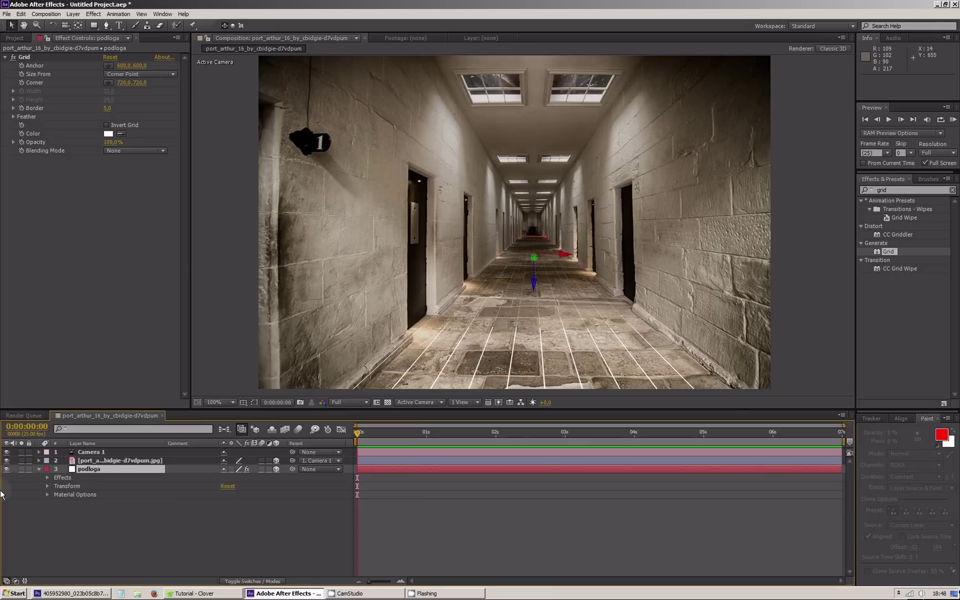
- Duplicate the podloga layer and rename the copy as sufit
key(ctrl+d)
right_click(108, 466)
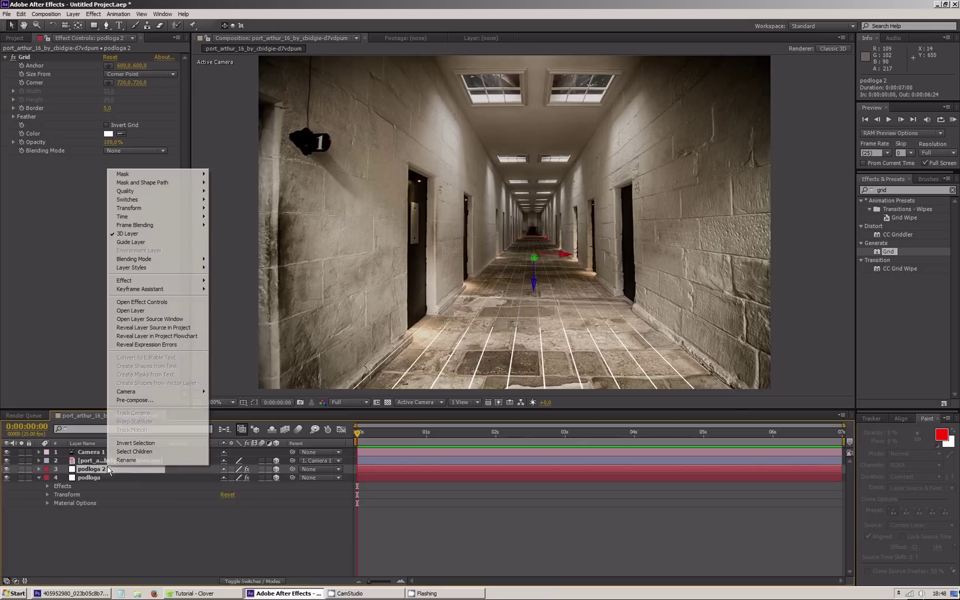
click(115, 463)
text(sufit)
key(Return)
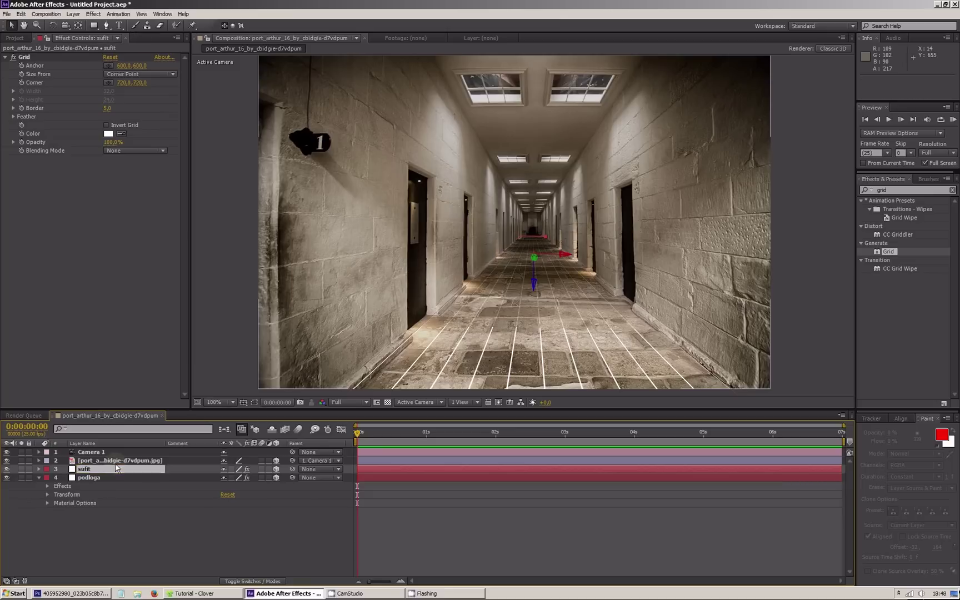
- Raise the sufit grid vertically to the corridor ceiling, at a Y position of about -31.4
drag(534, 284, 533, 44)
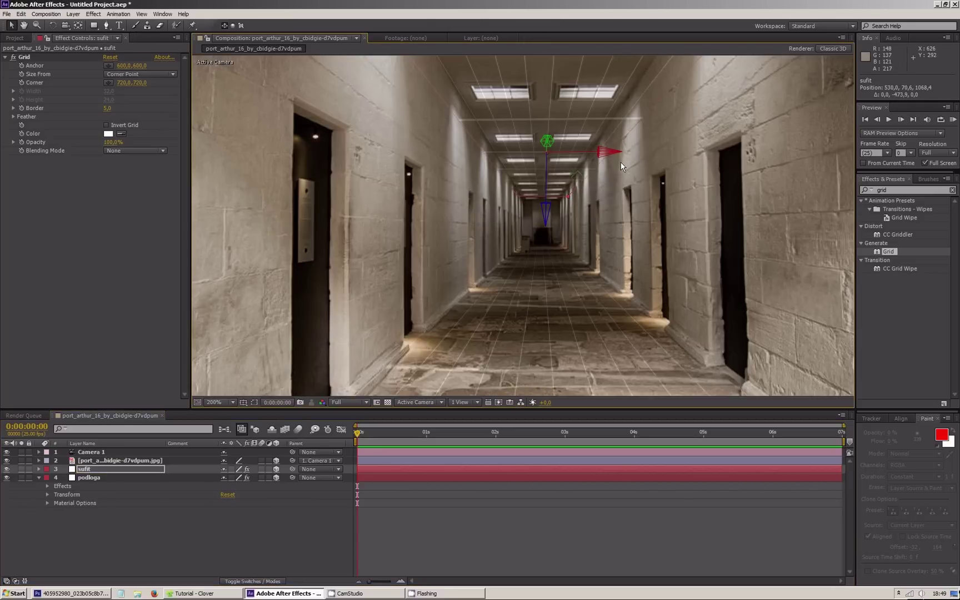
key(space)
drag(619, 162, 601, 232)
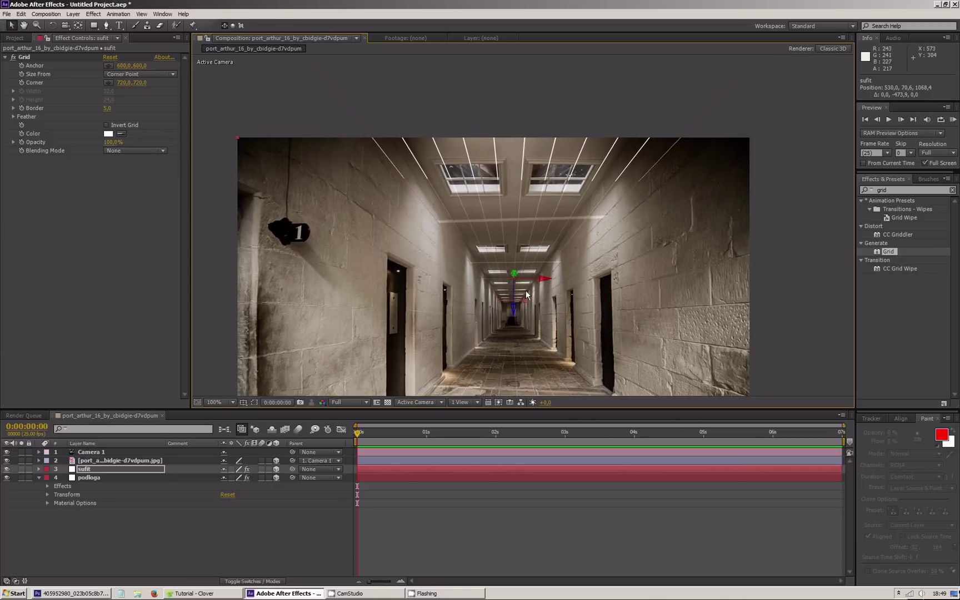
drag(513, 308, 507, 259)
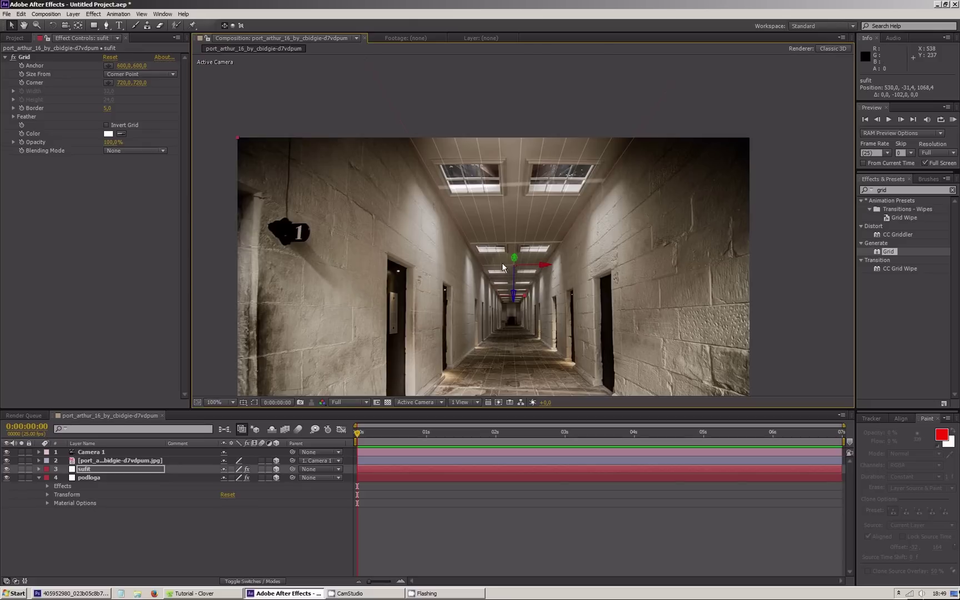
- Duplicate the sufit layer and rename the copy as lewa
click(95, 469)
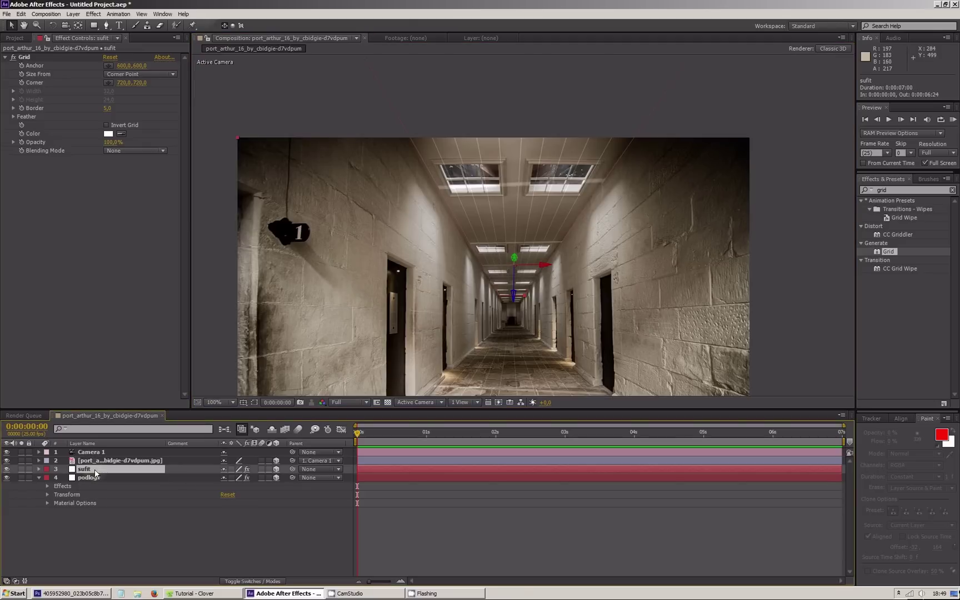
key(ctrl+d)
right_click(83, 470)
click(110, 465)
text(lewa)
key(Return)
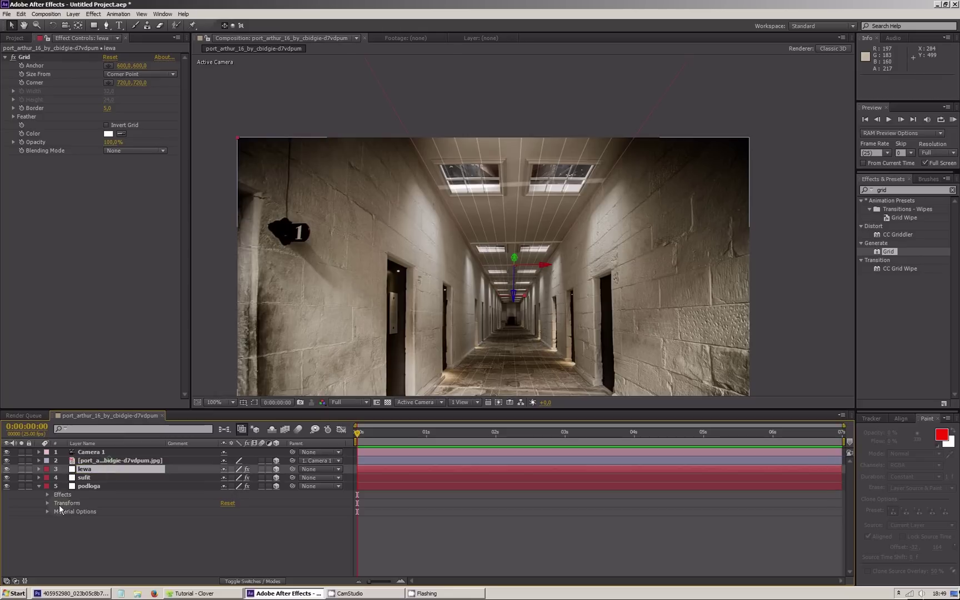
- Set the lewa layer's Y Rotation to 90° and move it toward the left wall to about X 343
key(r)
click(235, 494)
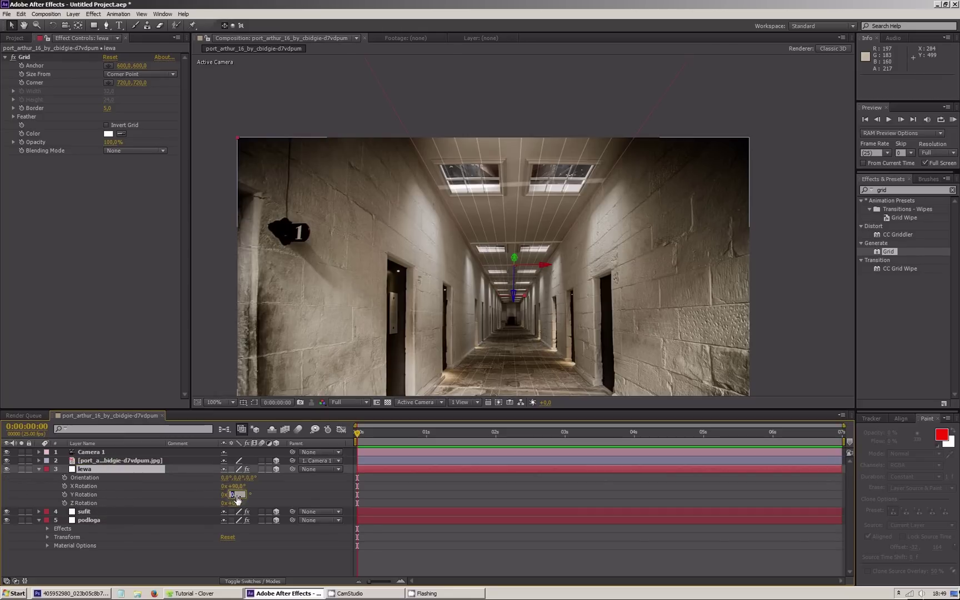
text(90)
key(Return)
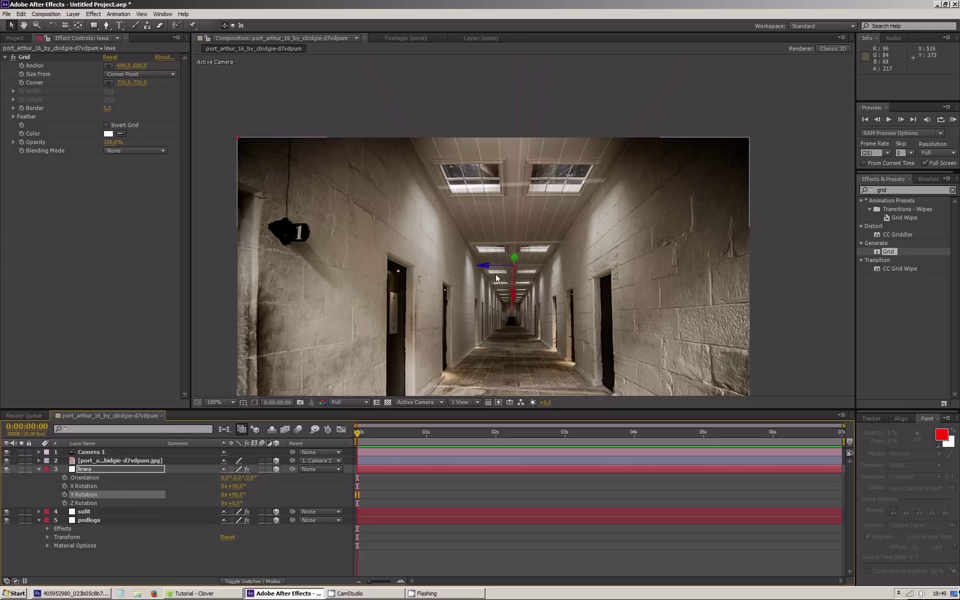
drag(486, 268, 393, 270)
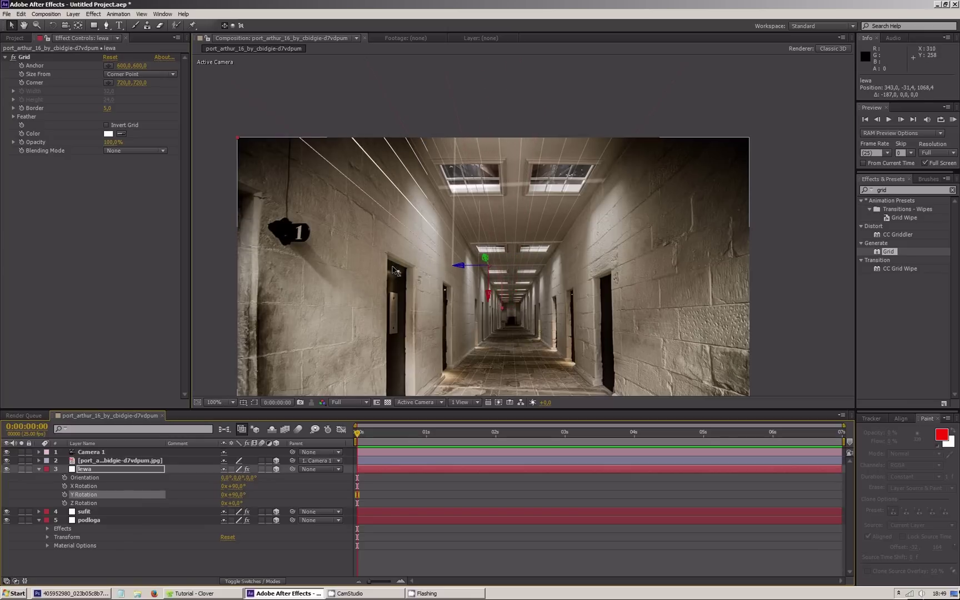
- In the Top view, align the lewa wall layer with the floor grid's left edge at X position 298
click(428, 408)
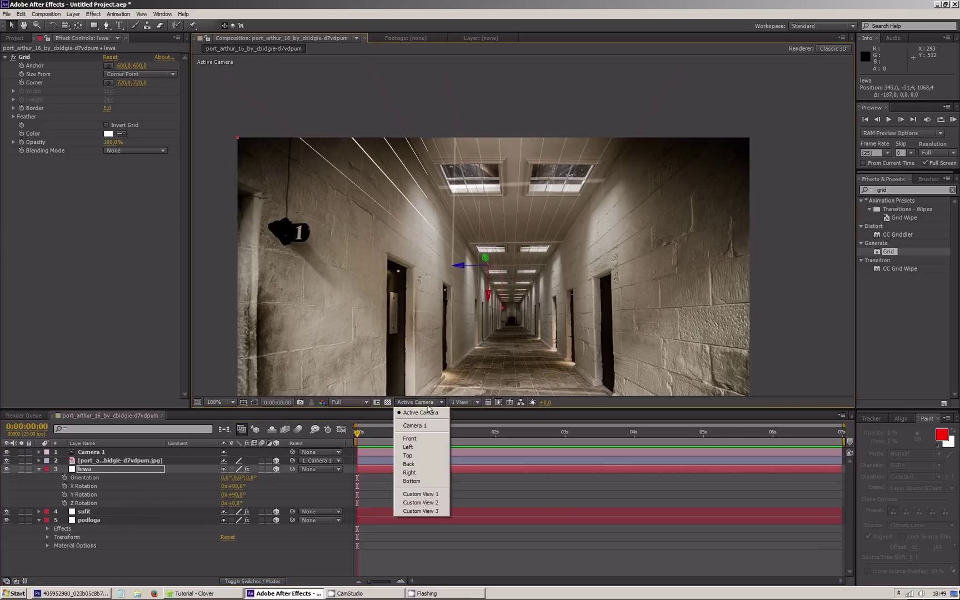
click(424, 460)
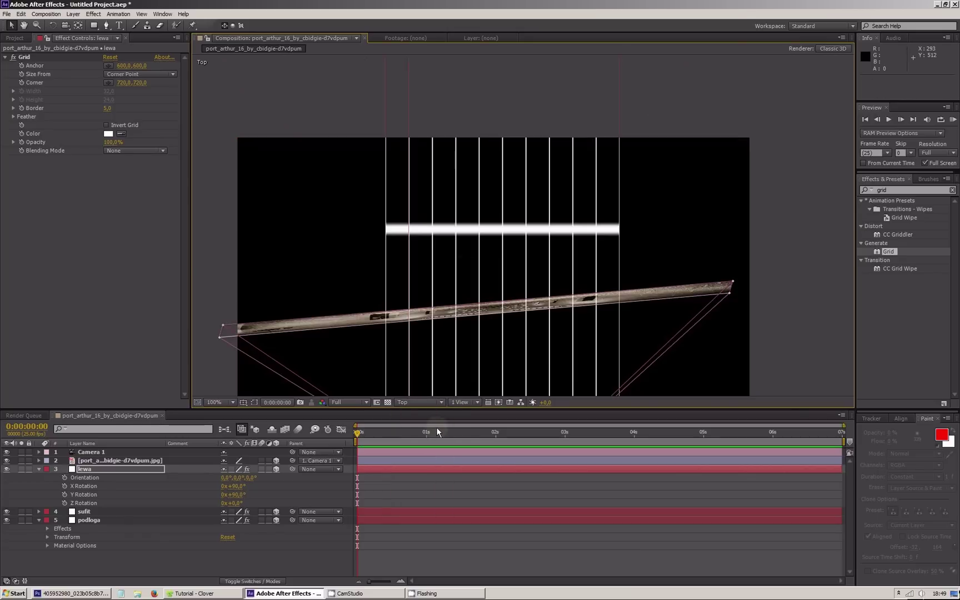
scroll(466, 239, down, 4)
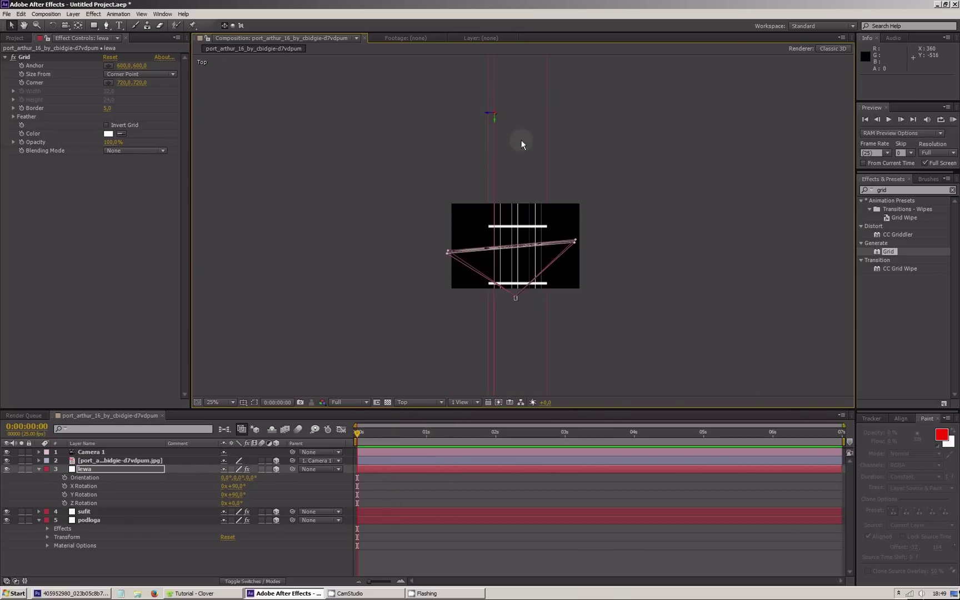
drag(510, 135, 508, 188)
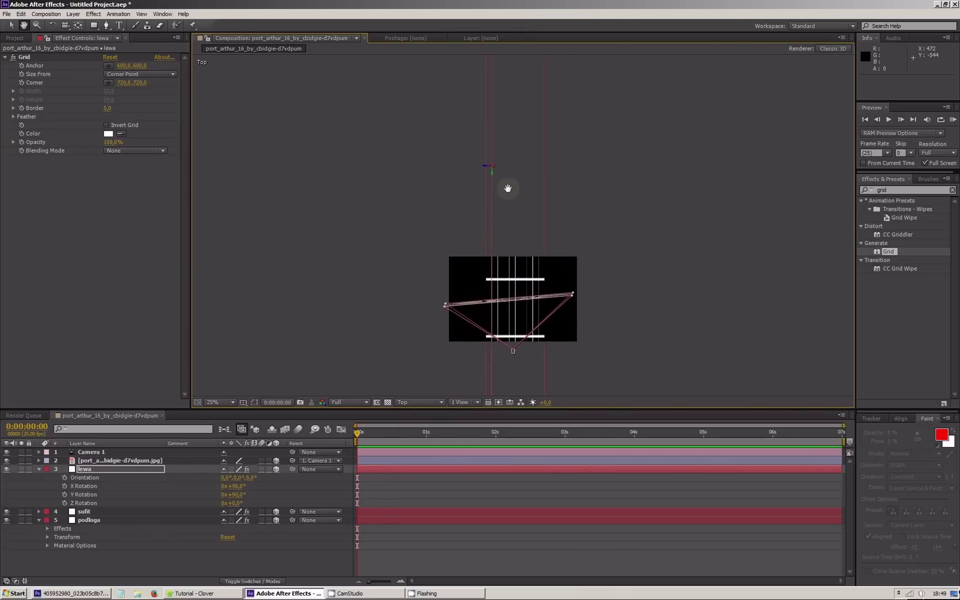
scroll(495, 161, up, 4)
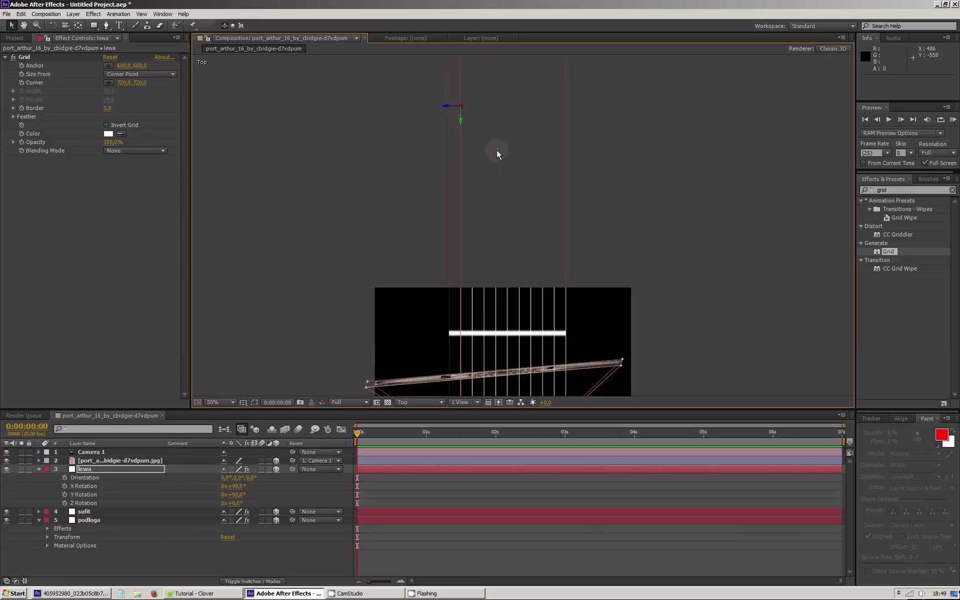
drag(453, 208, 436, 212)
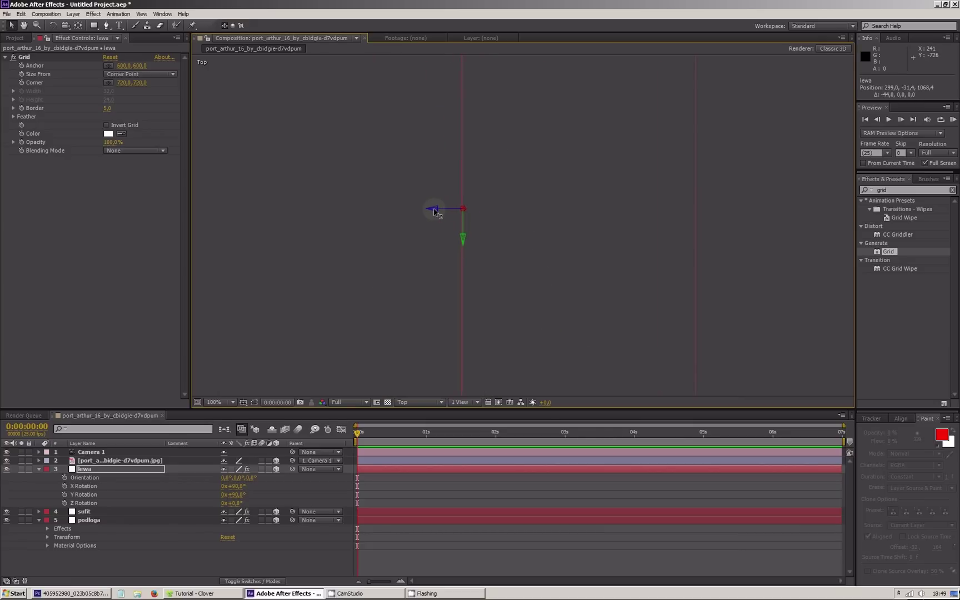
scroll(434, 211, up, 3)
scroll(324, 210, up, 1)
scroll(553, 288, down, 2)
scroll(502, 260, up, 2)
scroll(510, 278, down, 3)
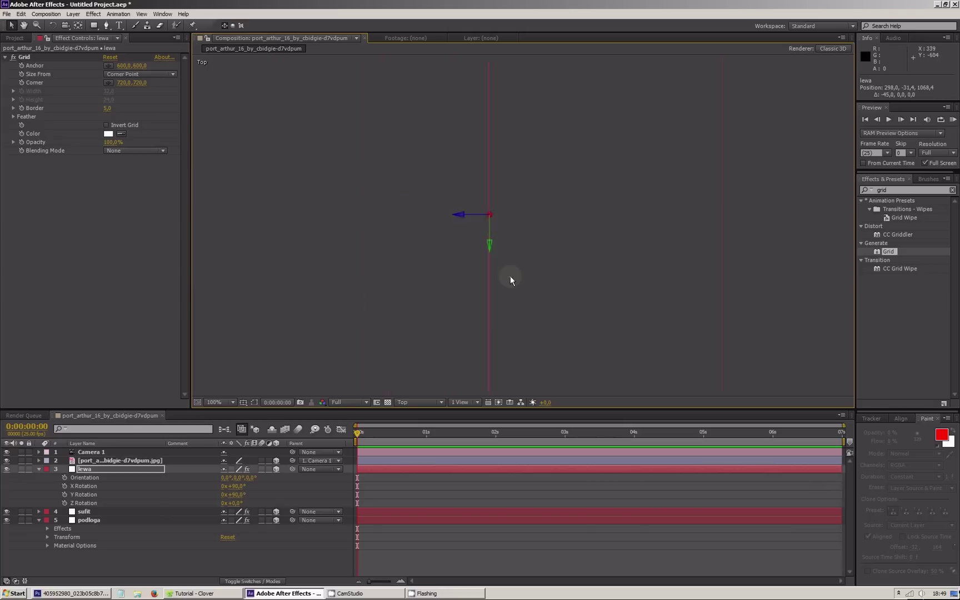
scroll(510, 278, down, 4)
drag(499, 334, 474, 263)
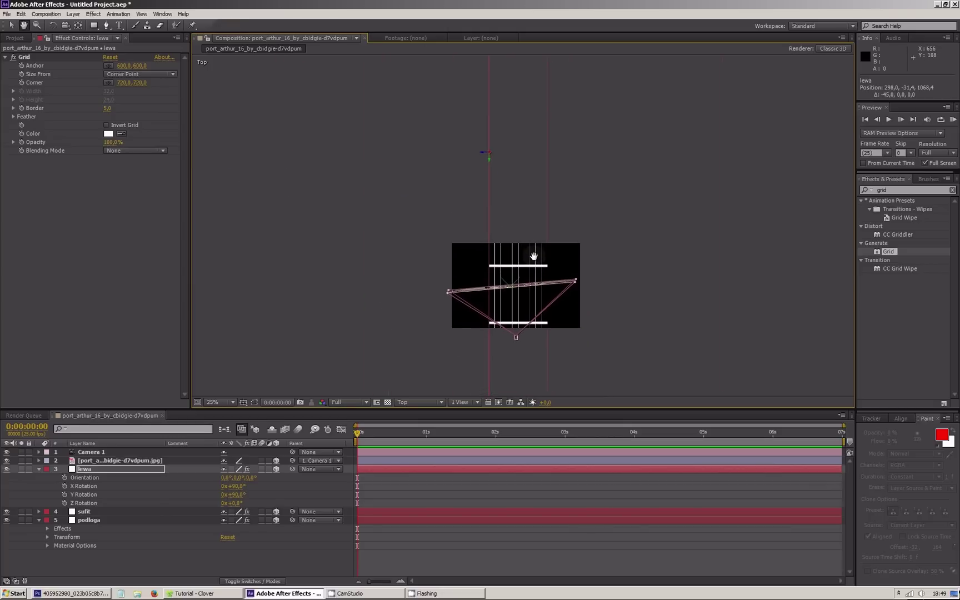
- In the Front view, lower the lewa layer to a Y position of about 248.6, between ceiling and floor
click(428, 402)
click(414, 440)
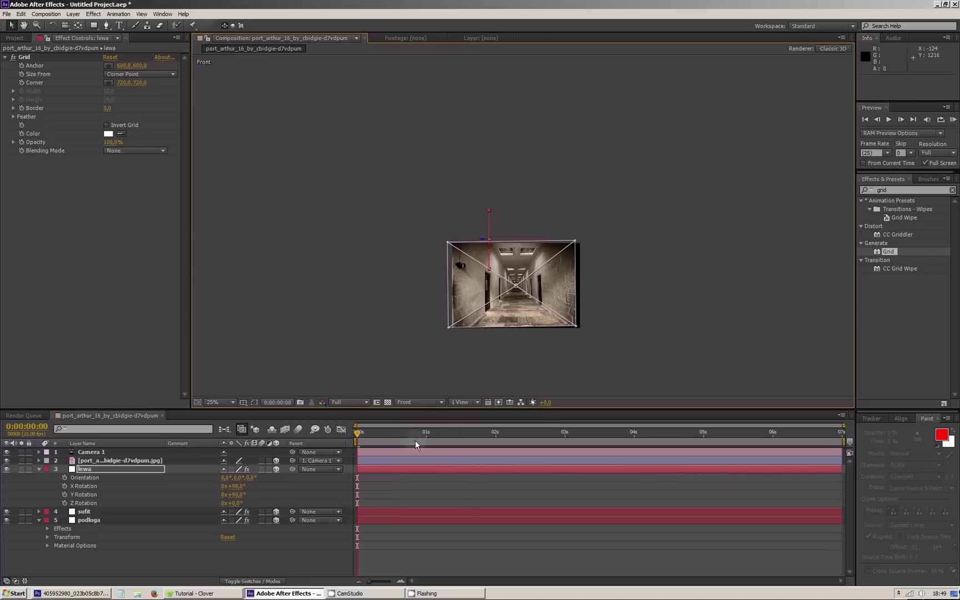
scroll(506, 296, up, 1)
scroll(453, 230, up, 1)
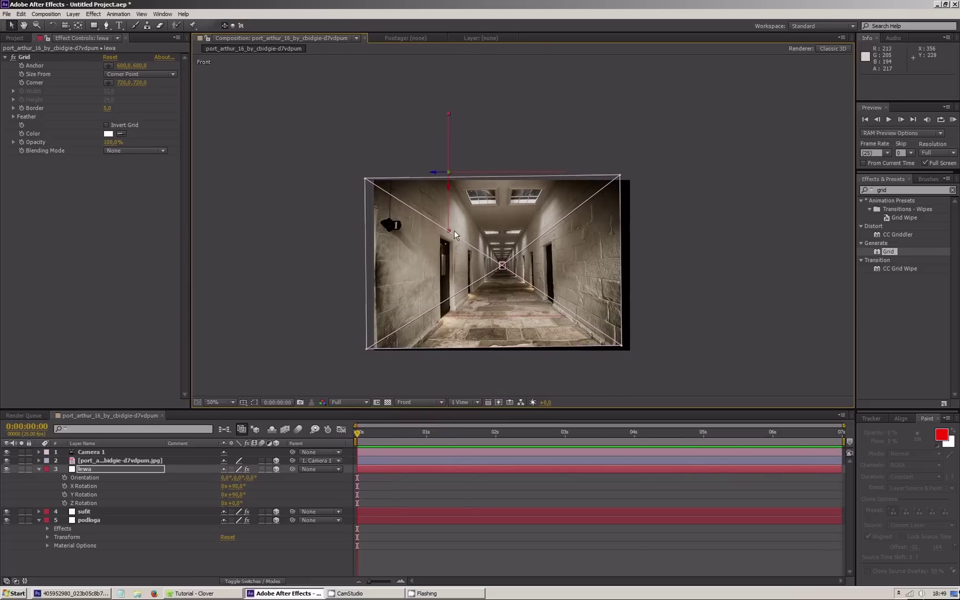
drag(449, 187, 451, 259)
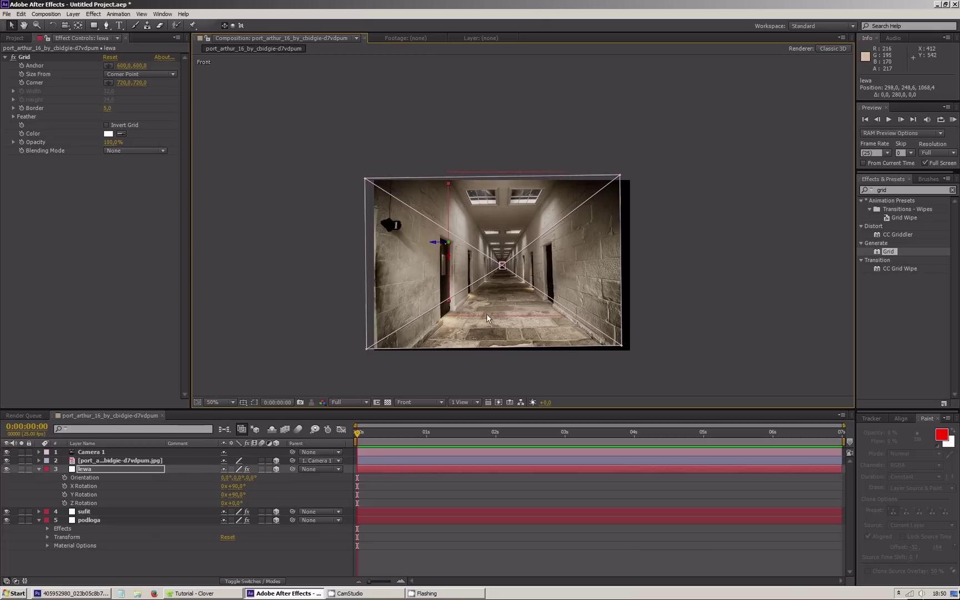
- Scale the lewa layer to 49% in X so that it spans the corridor's height, keeping 380% in Y
click(94, 467)
key(r)
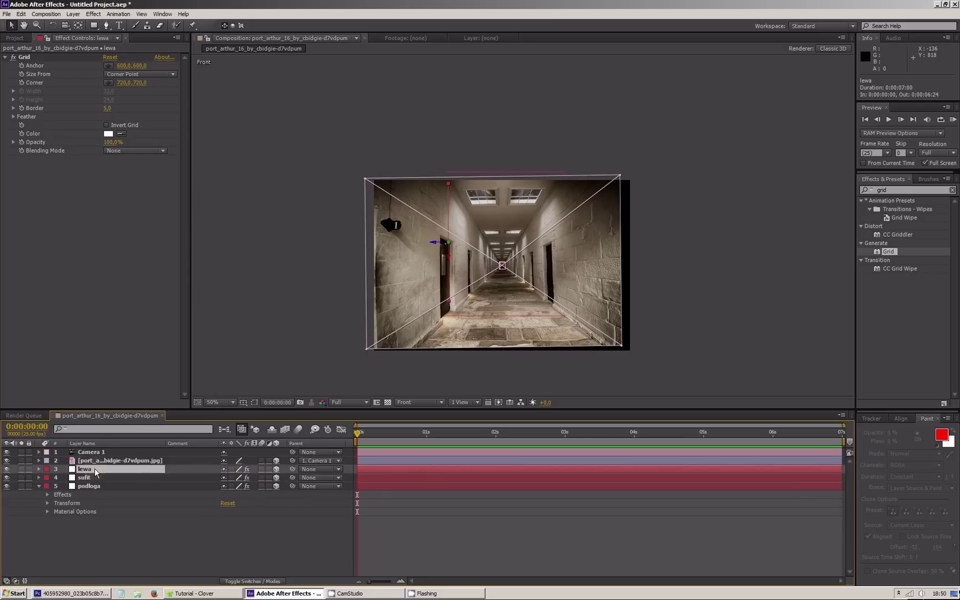
key(s)
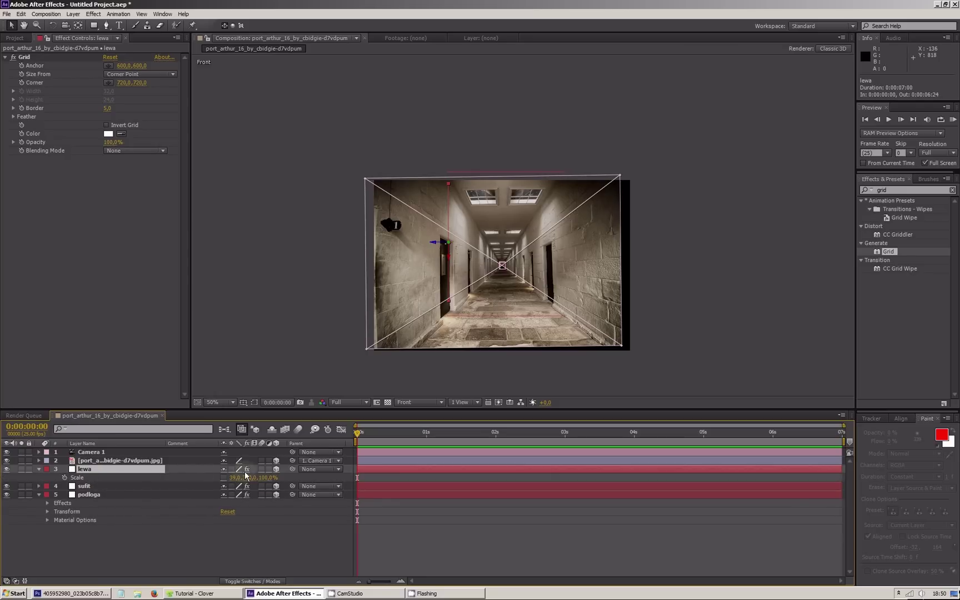
drag(249, 479, 254, 478)
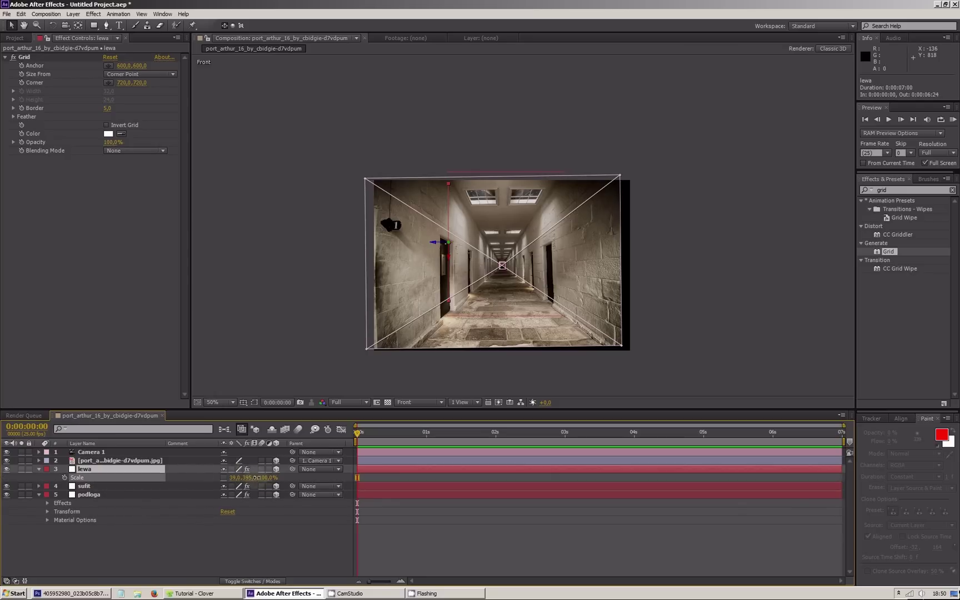
key(ctrl+z)
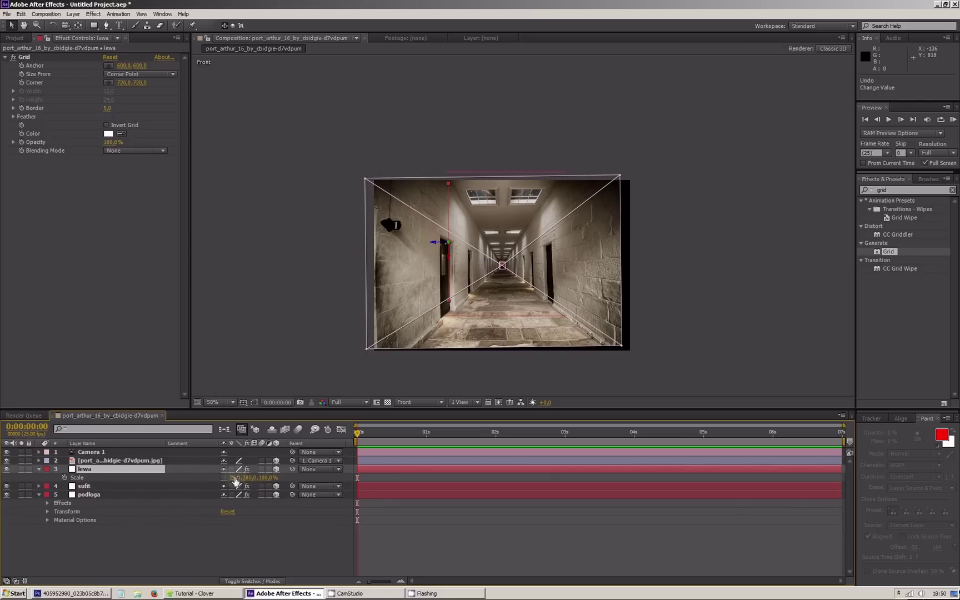
drag(235, 479, 236, 478)
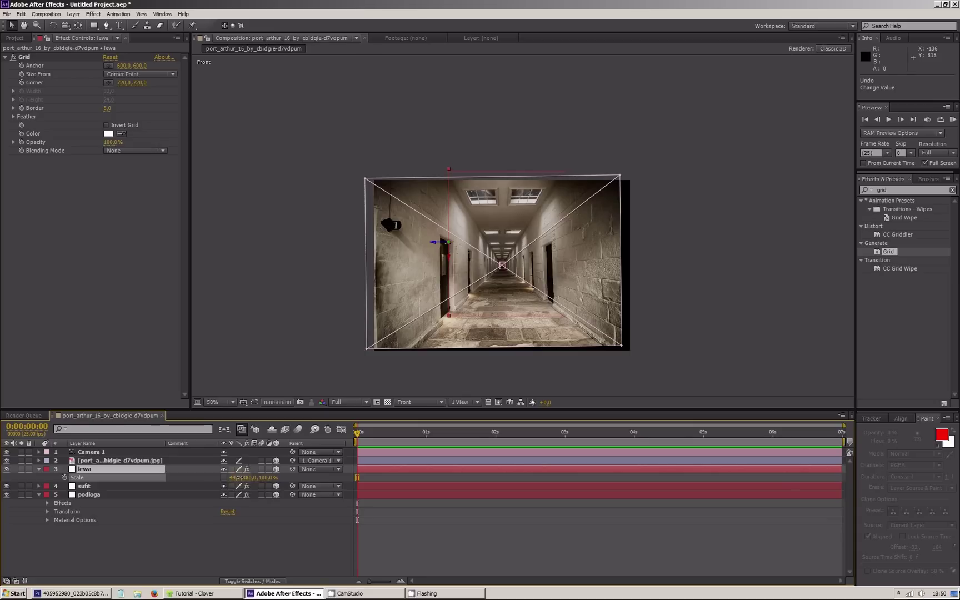
- Fine-tune the lewa layer's vertical placement to a Y position of about 252.6
scroll(456, 279, up, 2)
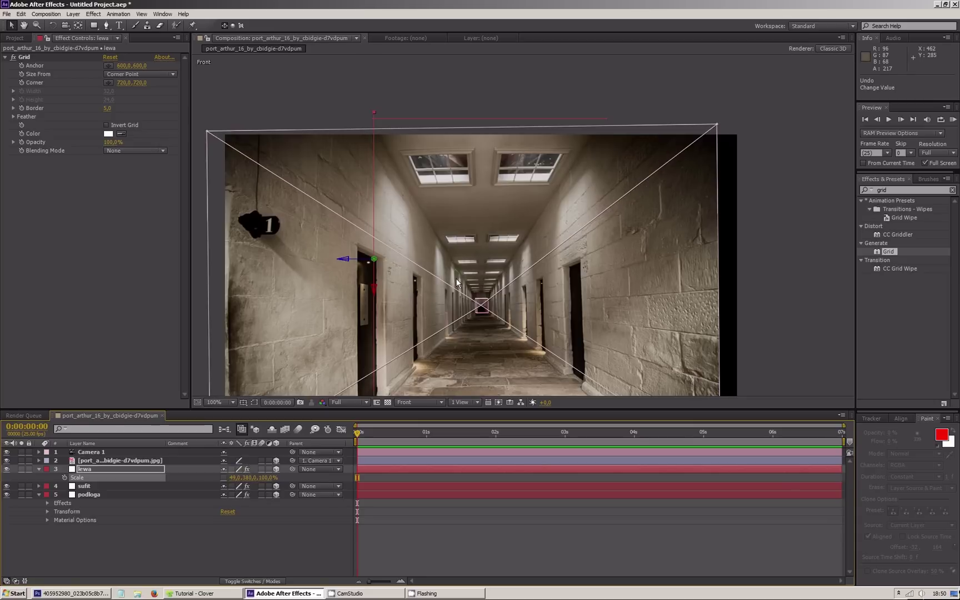
click(411, 260)
key(space)
key(h)
drag(443, 321, 450, 280)
key(v)
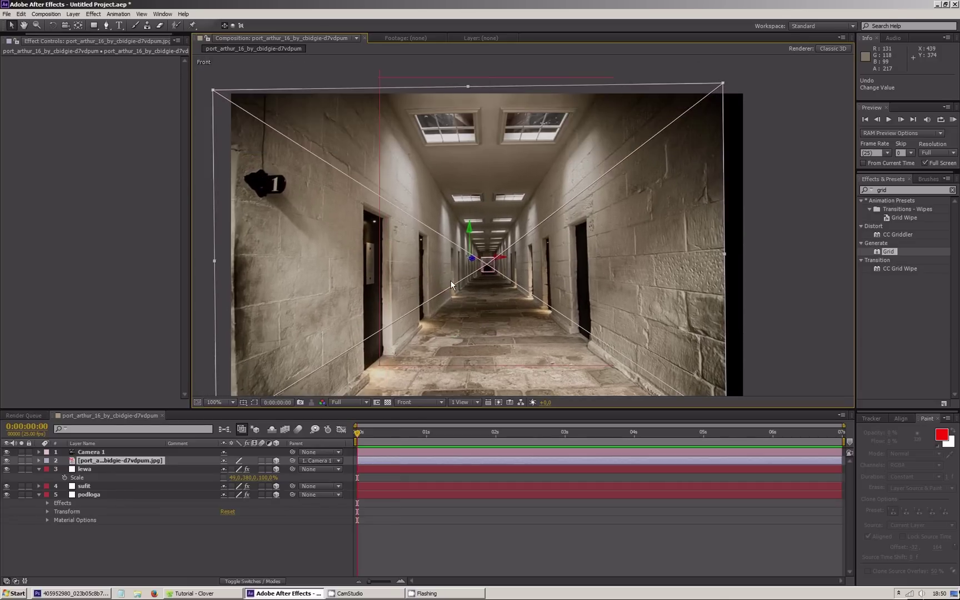
key(h)
drag(463, 321, 462, 300)
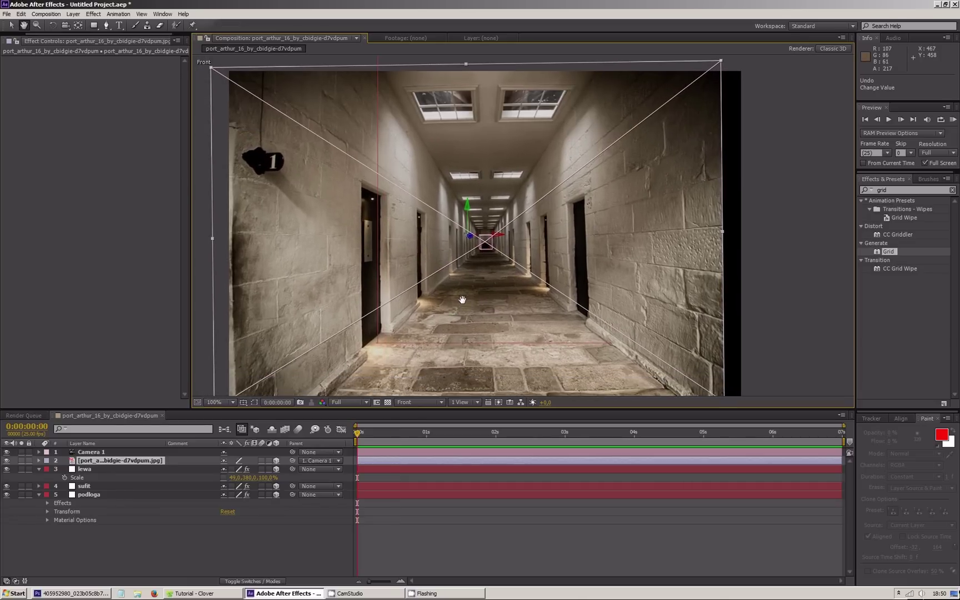
key(v)
click(104, 467)
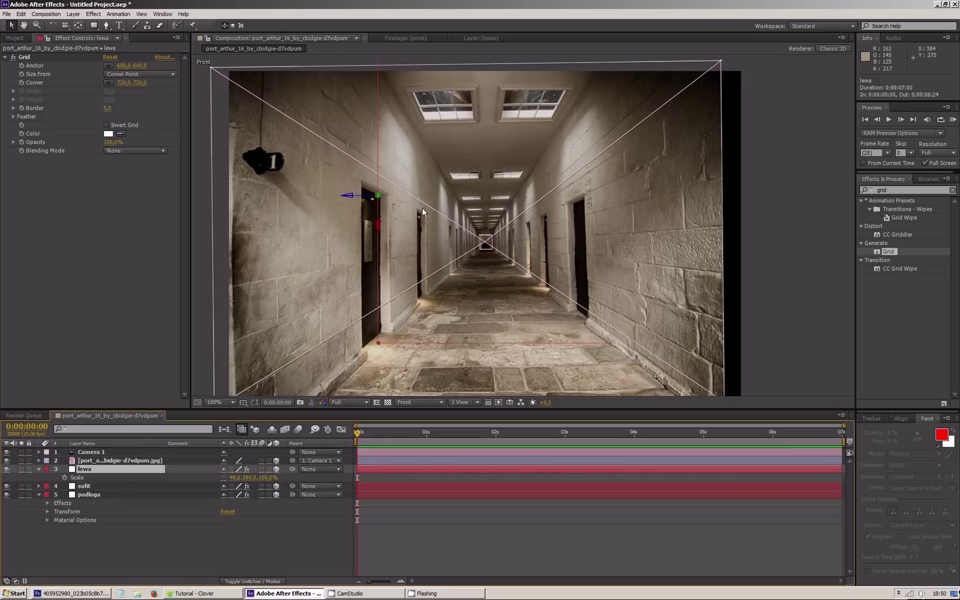
key(h)
drag(463, 178, 460, 190)
key(v)
click(376, 239)
drag(377, 240, 377, 241)
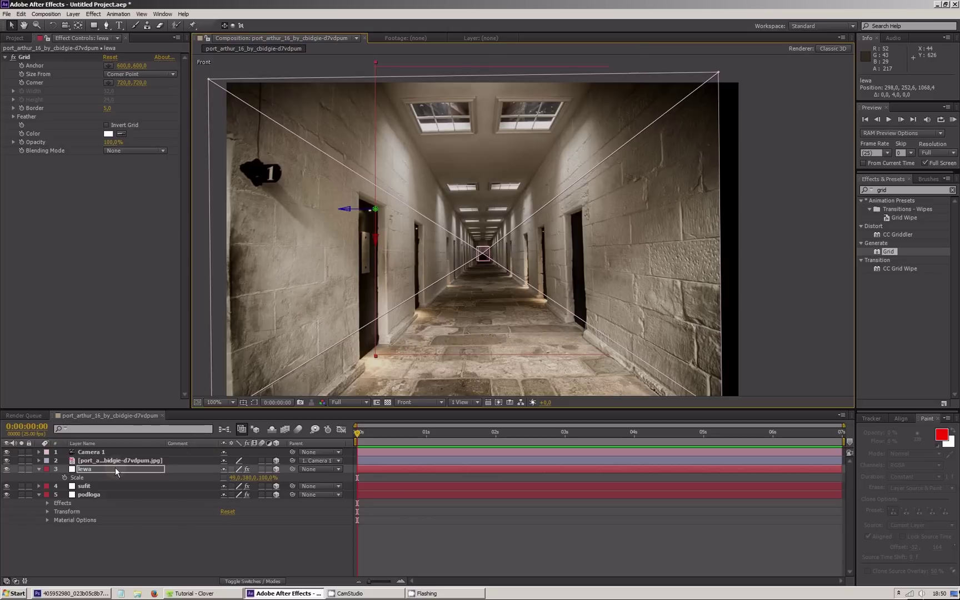
- Duplicate the lewa layer and move the copy to the corridor's right side at about X 762
key(ctrl+d)
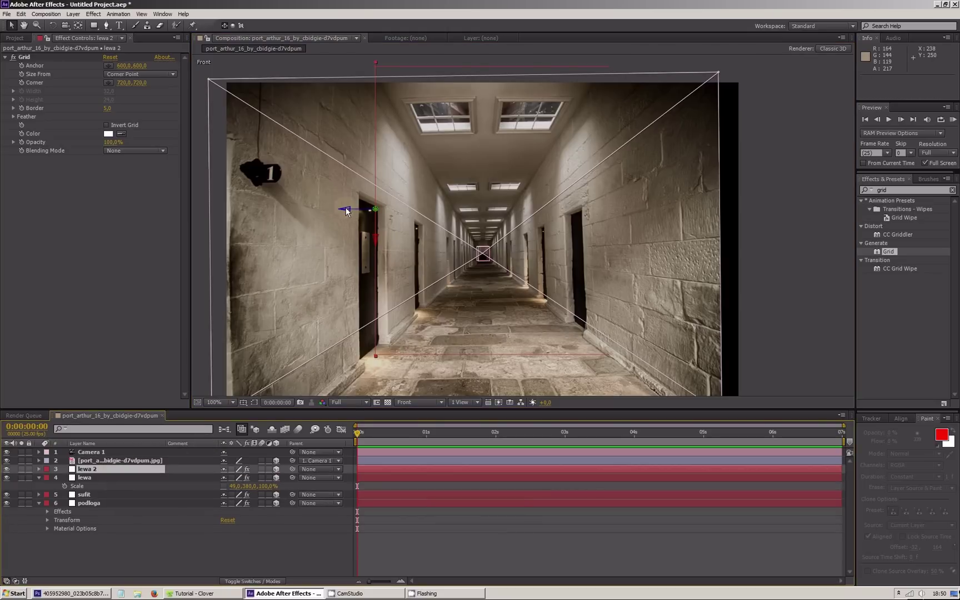
drag(346, 211, 578, 212)
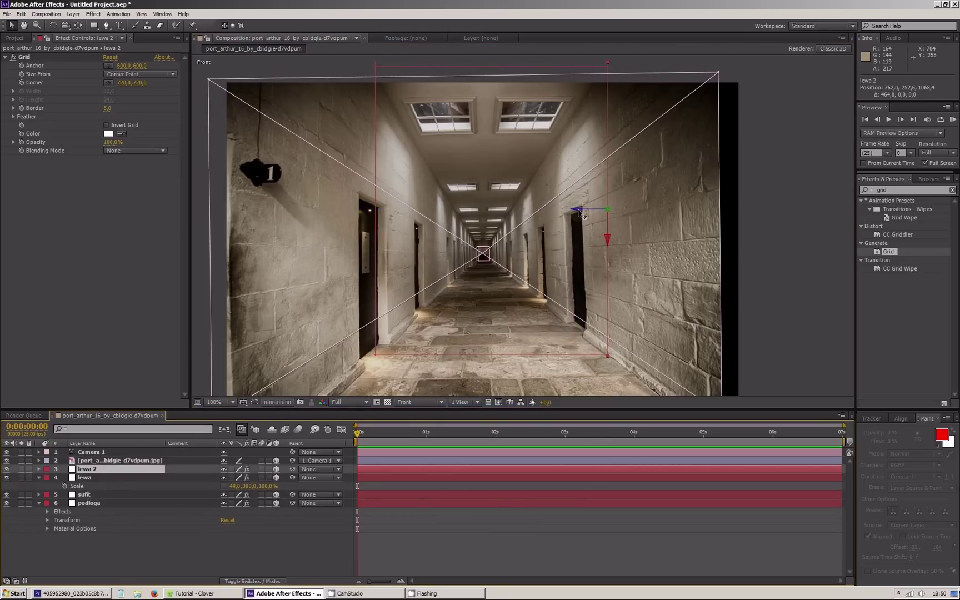
- Rename the duplicated wall layer as prawa and check the grids through the Active Camera view
key(Return)
right_click(115, 469)
click(128, 462)
text(prawa)
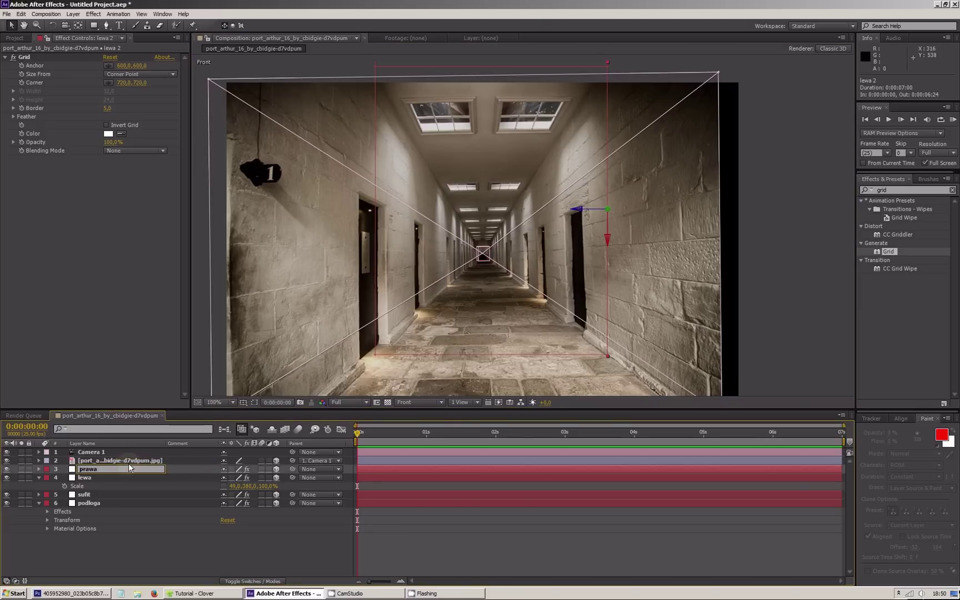
key(Return)
click(39, 478)
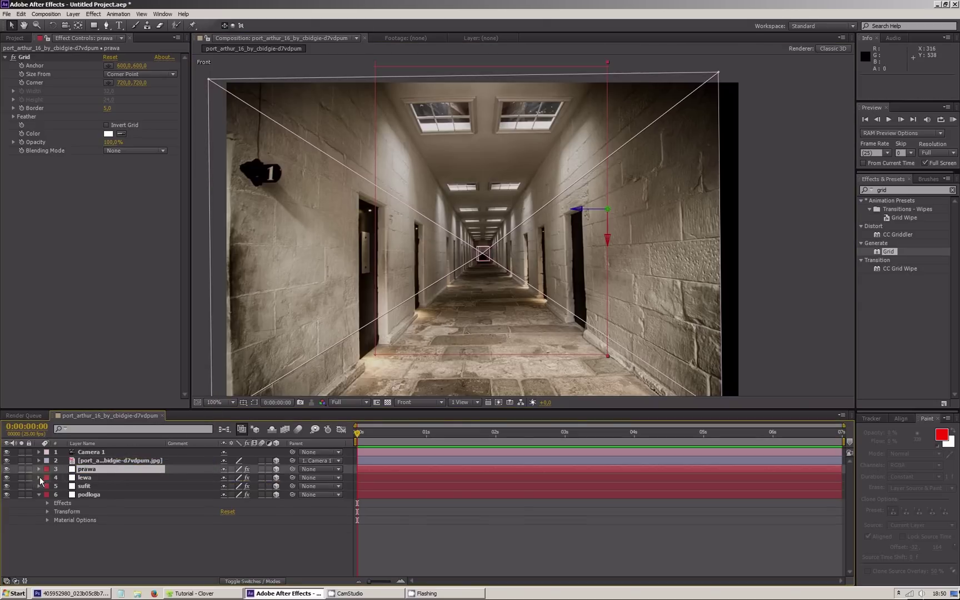
click(427, 402)
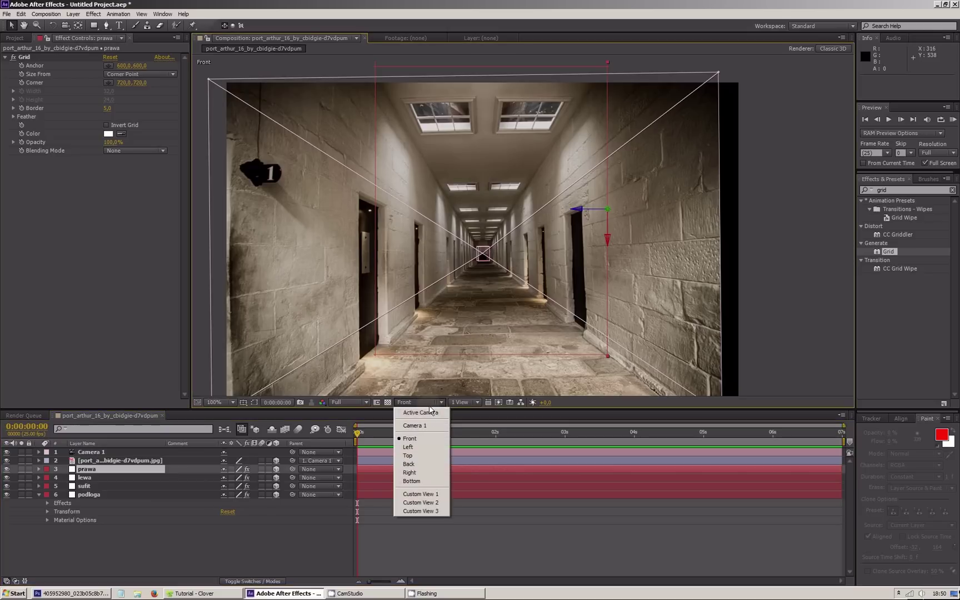
click(428, 414)
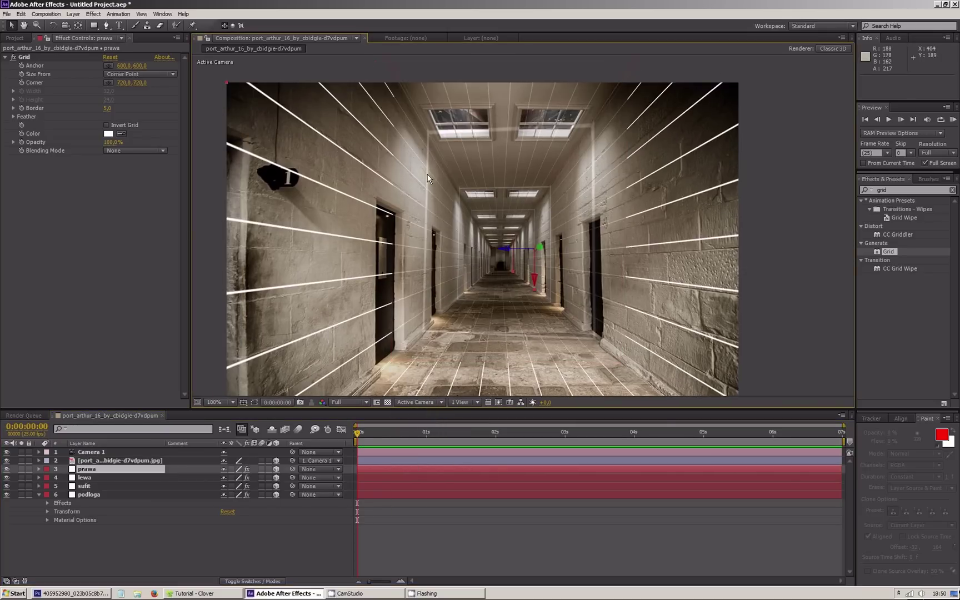
- Place White Solid 1 above the prawa layer as a 3D layer and apply the Grid effect to it
click(13, 38)
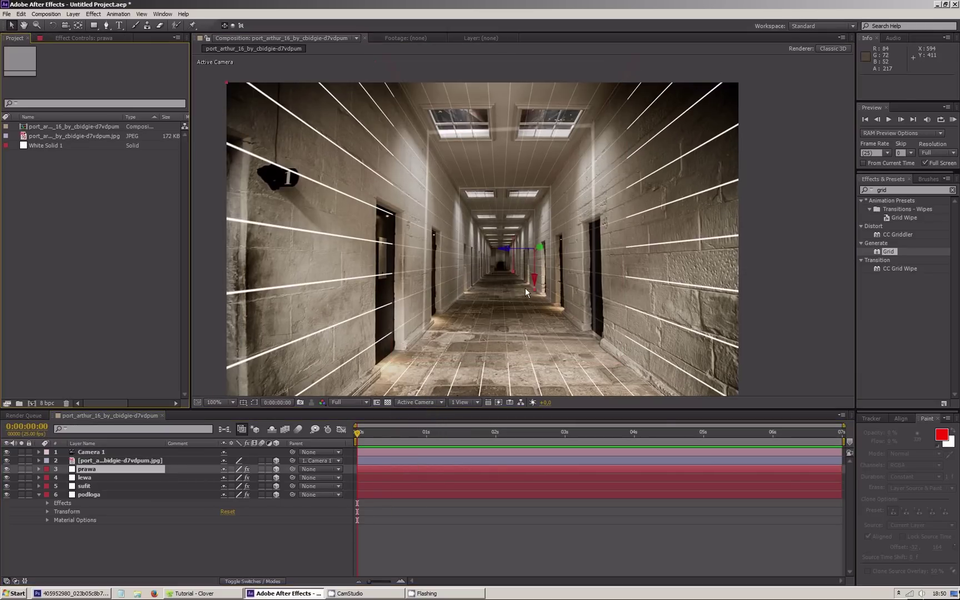
drag(42, 145, 93, 469)
click(276, 468)
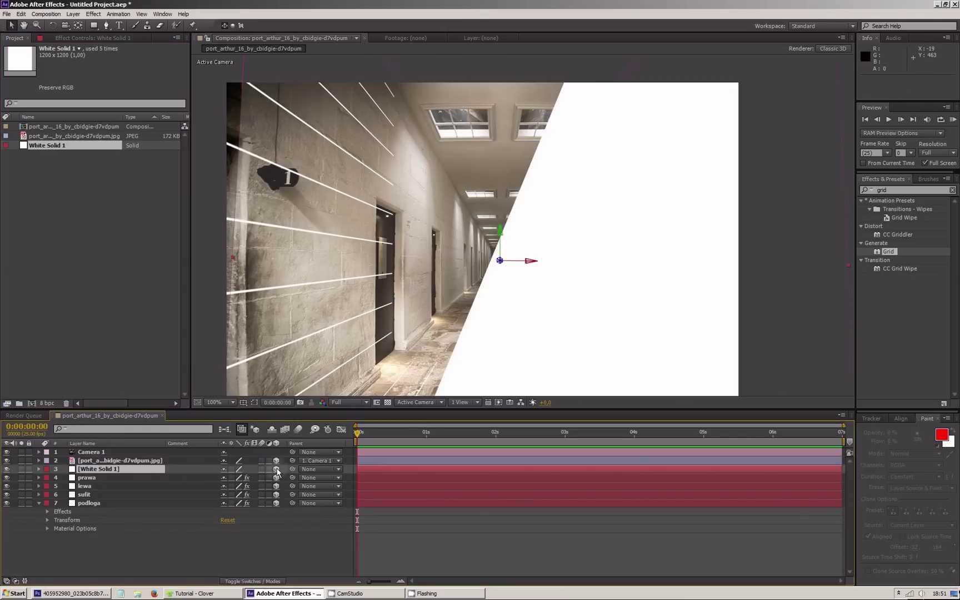
drag(881, 253, 125, 470)
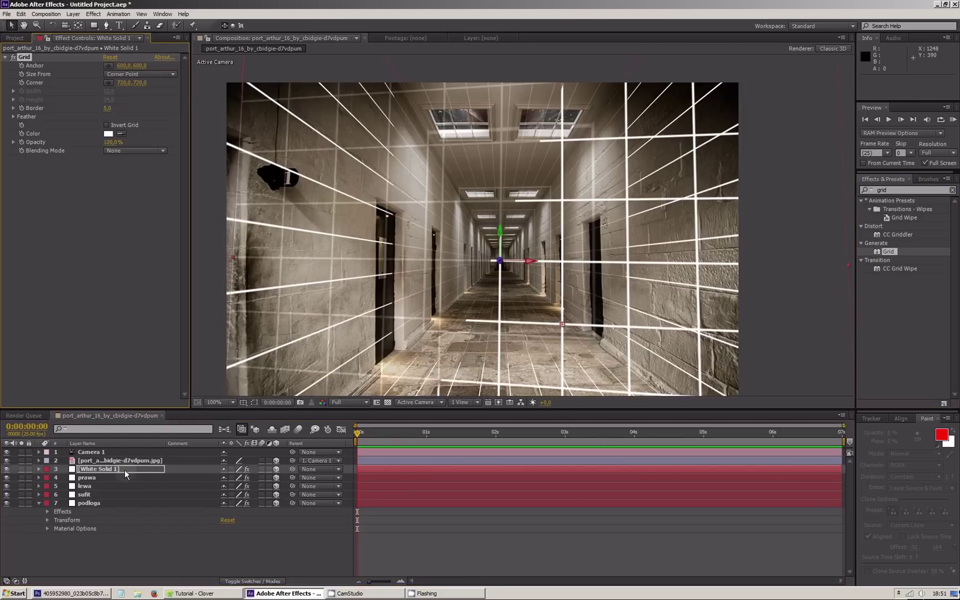
- In the Top view, move White Solid 1 to the corridor's far end at about Z 3336, and return to the Active Camera view
click(419, 402)
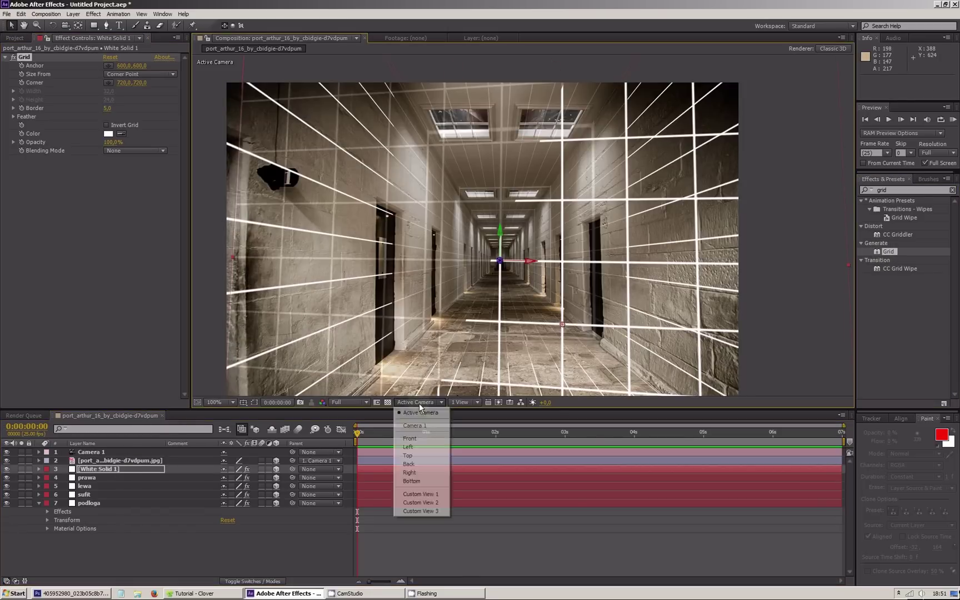
click(411, 455)
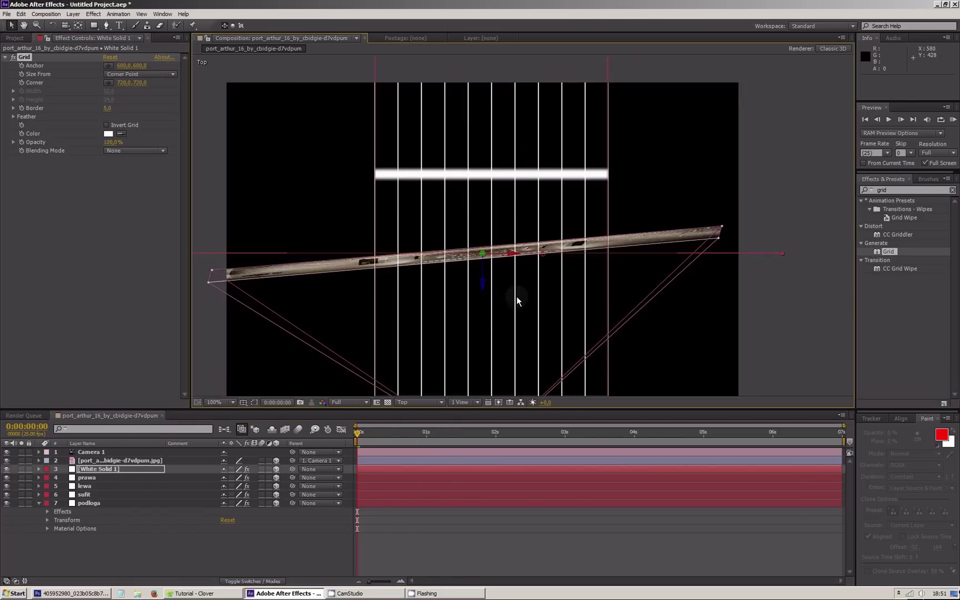
scroll(494, 285, down, 4)
drag(514, 242, 521, 83)
key(h)
drag(516, 123, 491, 343)
key(v)
drag(488, 298, 494, 66)
drag(496, 103, 482, 280)
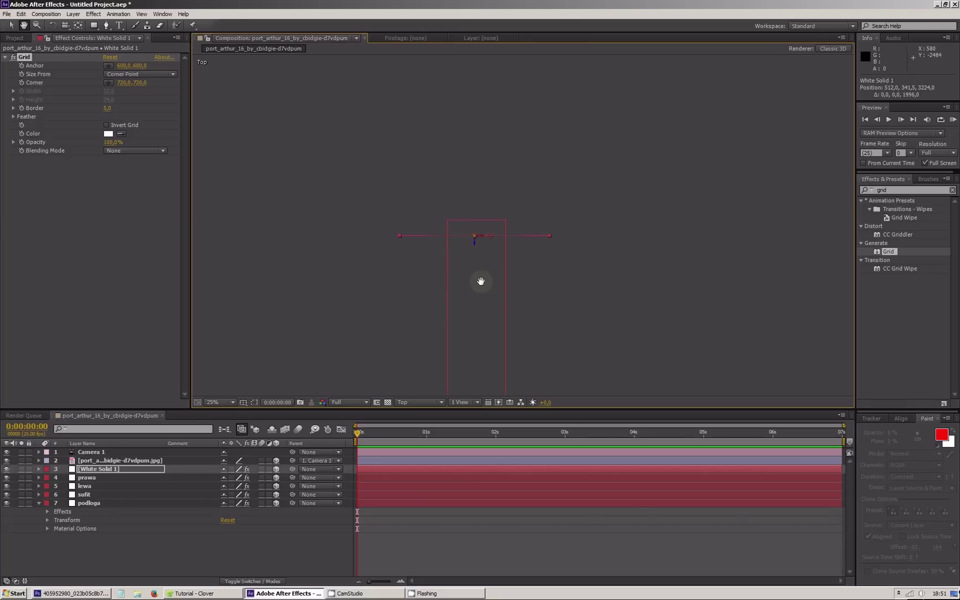
drag(475, 244, 475, 230)
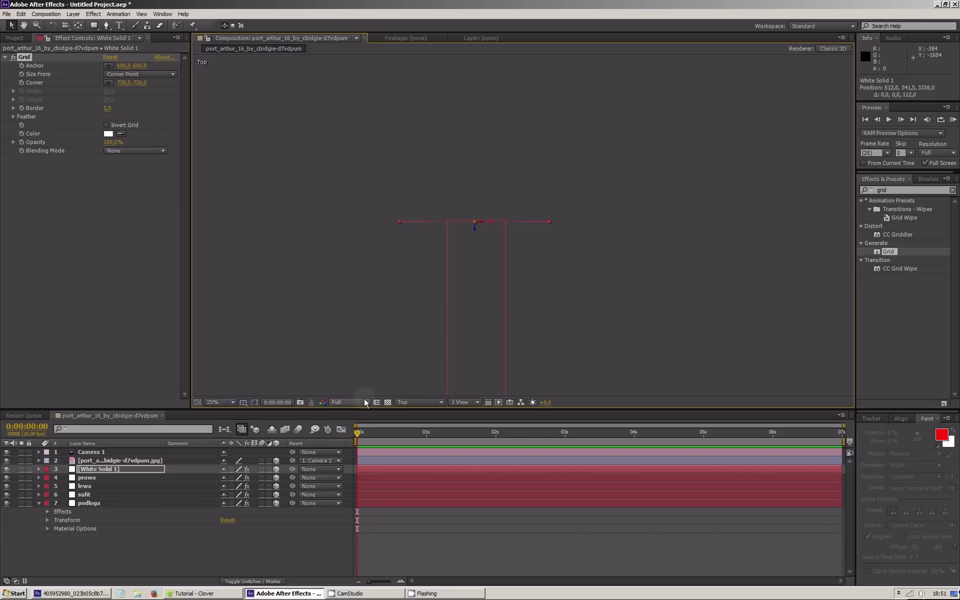
click(420, 403)
click(426, 415)
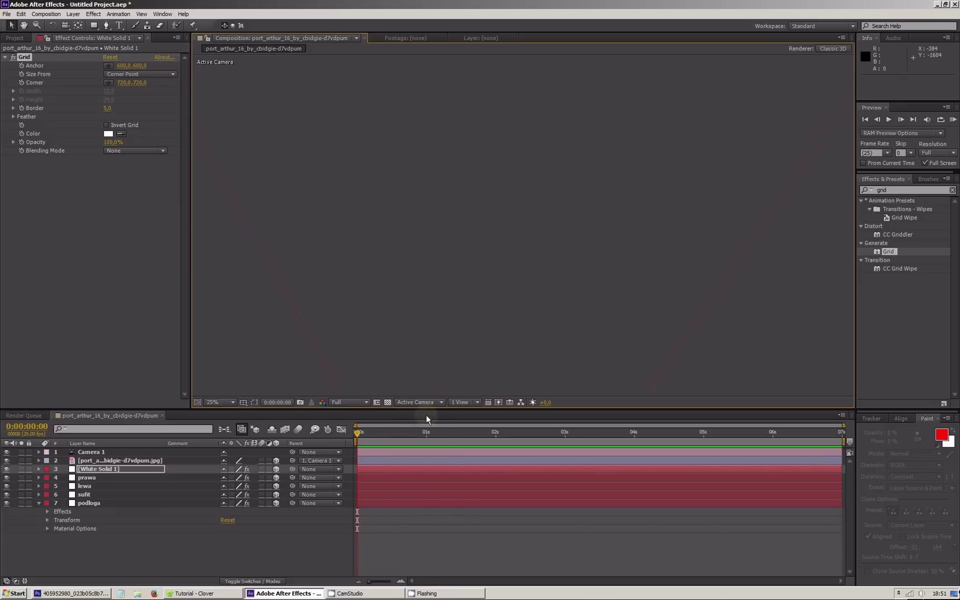
- Examine how the floor, ceiling, side wall and end wall grids line up with the corridor photo in the Active Camera view
scroll(441, 341, down, 2)
key(h)
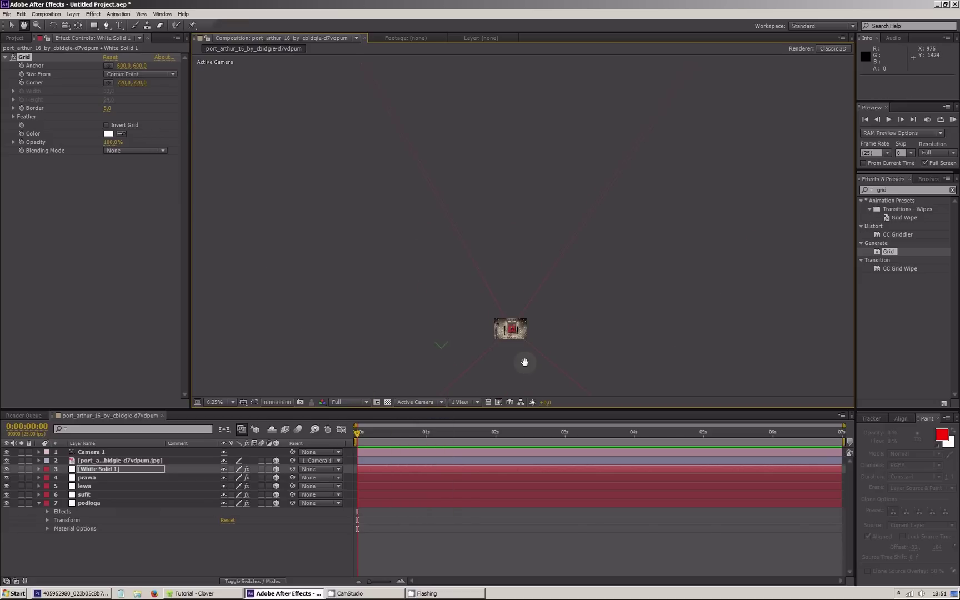
drag(522, 360, 509, 263)
scroll(494, 253, up, 6)
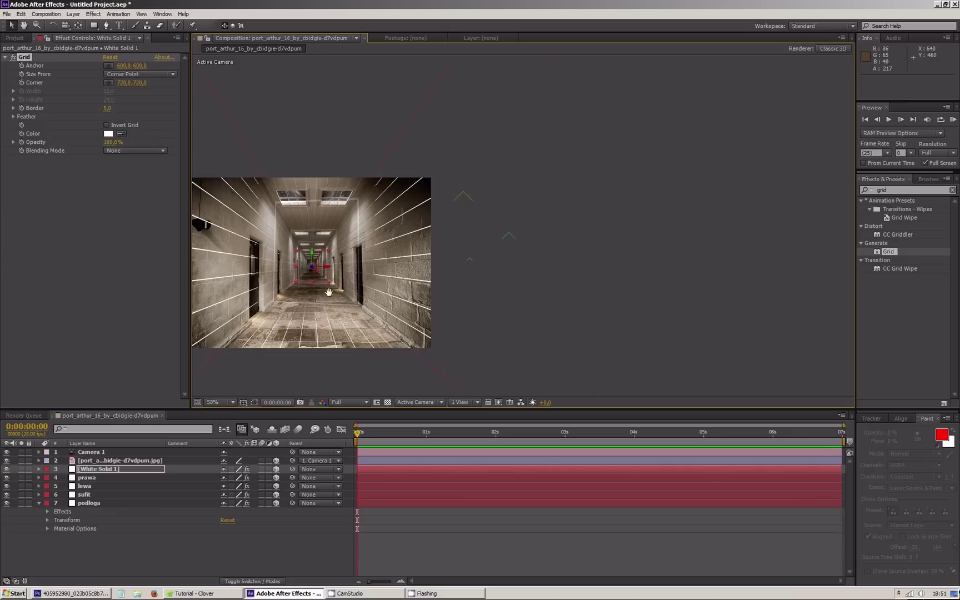
key(v)
scroll(438, 282, up, 1)
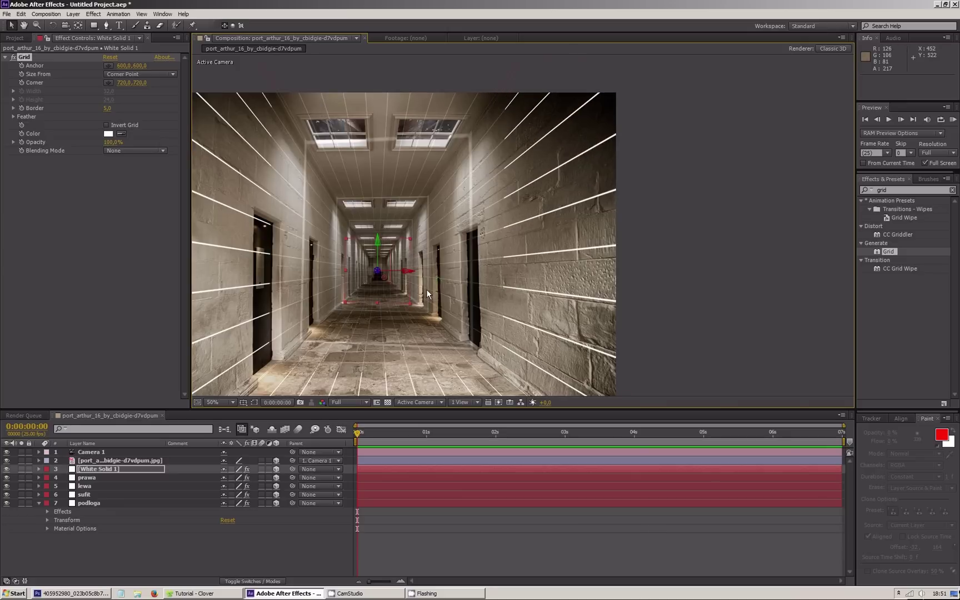
drag(426, 289, 557, 253)
drag(499, 409, 497, 426)
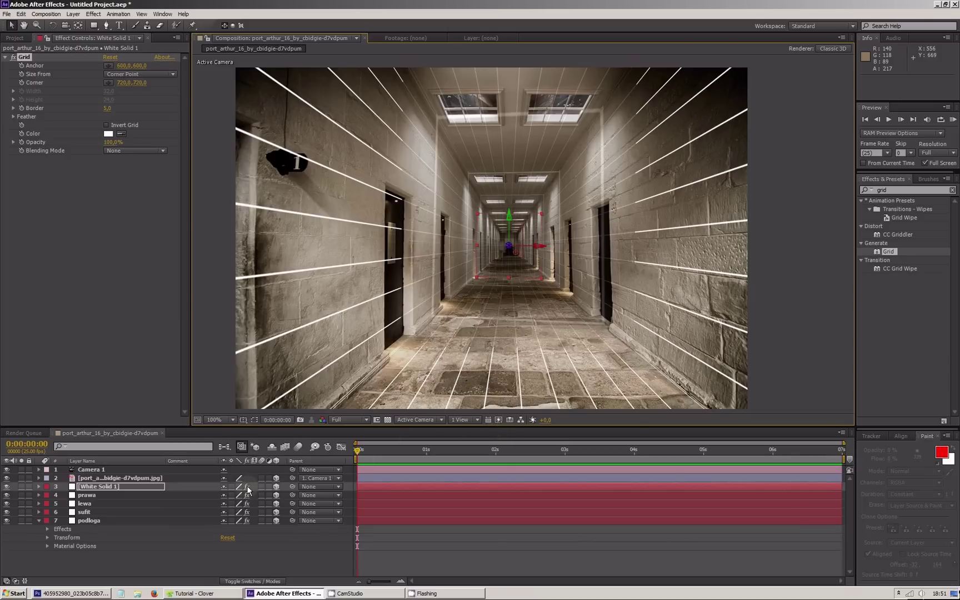
- Start a new light in the composition with Spot as its light type and white (FFFFFF) as its color
click(39, 522)
click(107, 479)
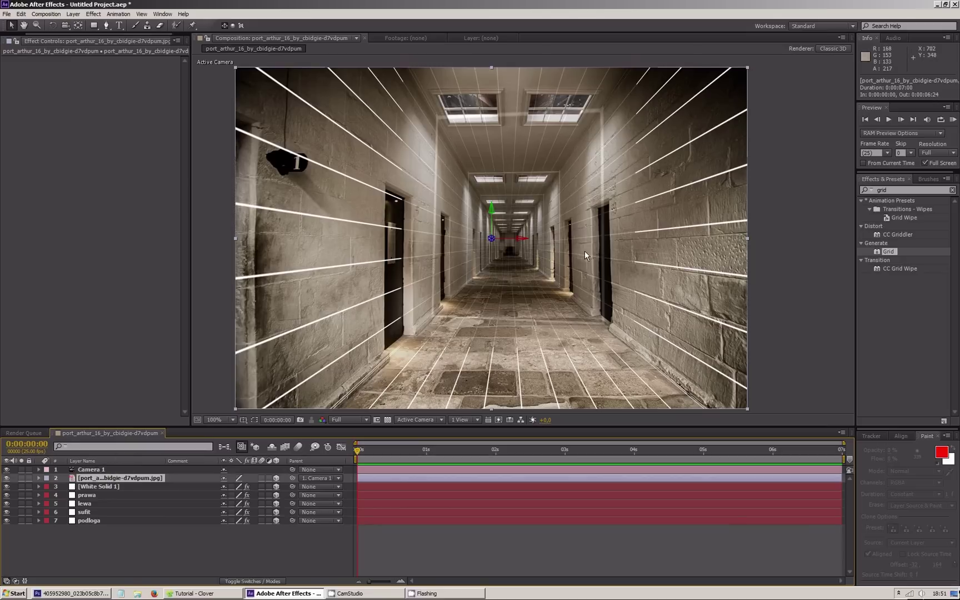
right_click(154, 552)
mouse_move(272, 467)
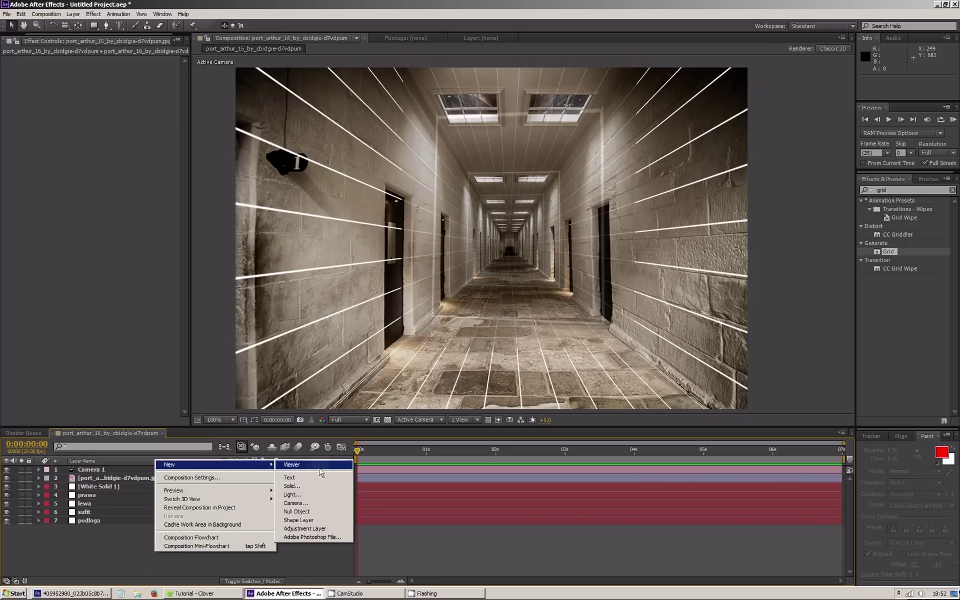
click(304, 495)
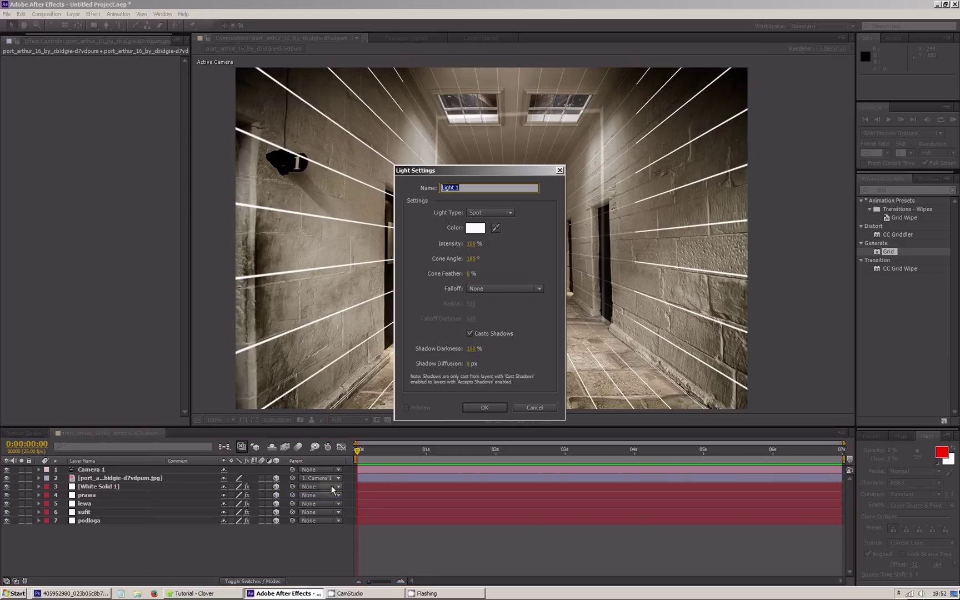
click(490, 213)
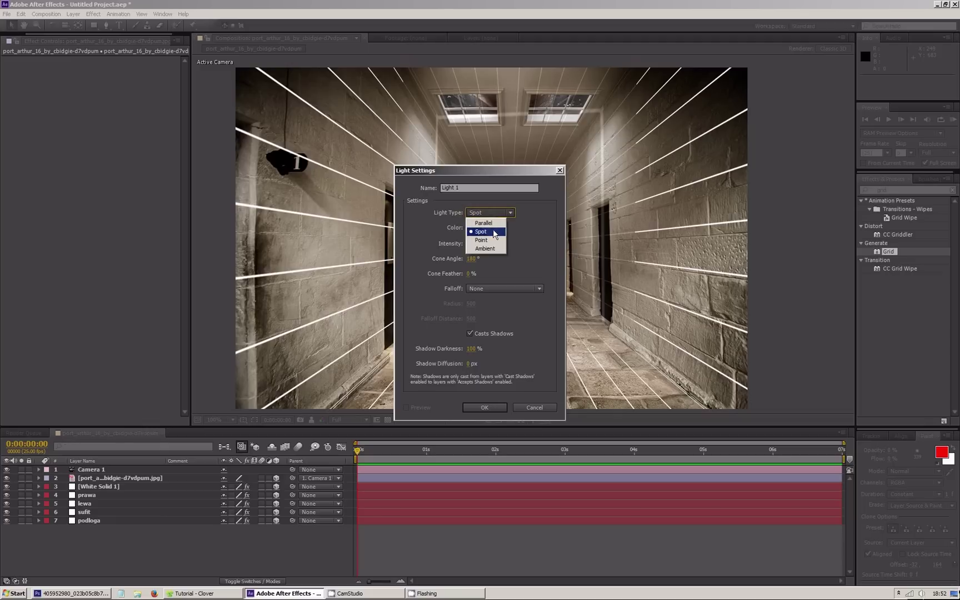
click(494, 233)
click(476, 229)
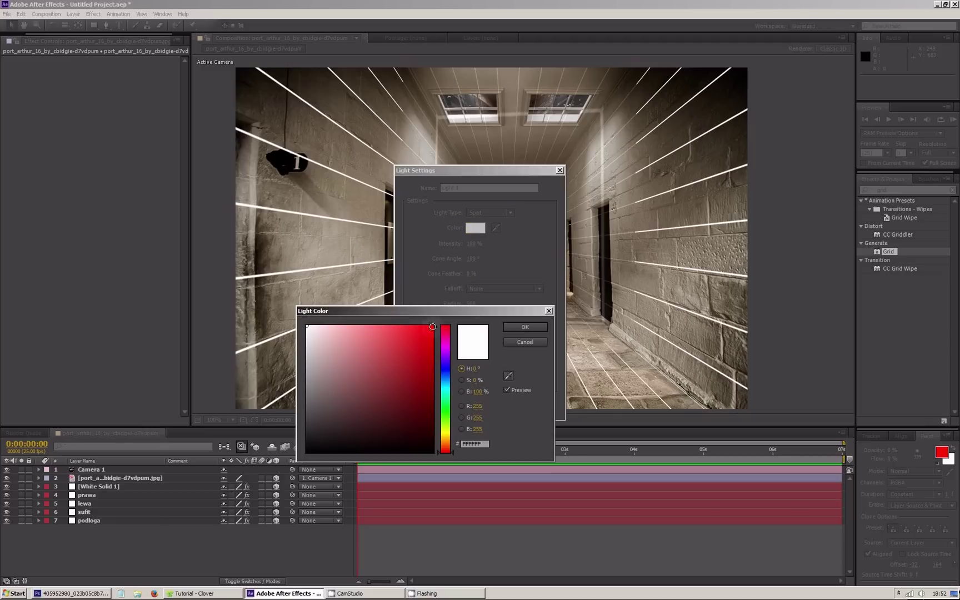
click(530, 326)
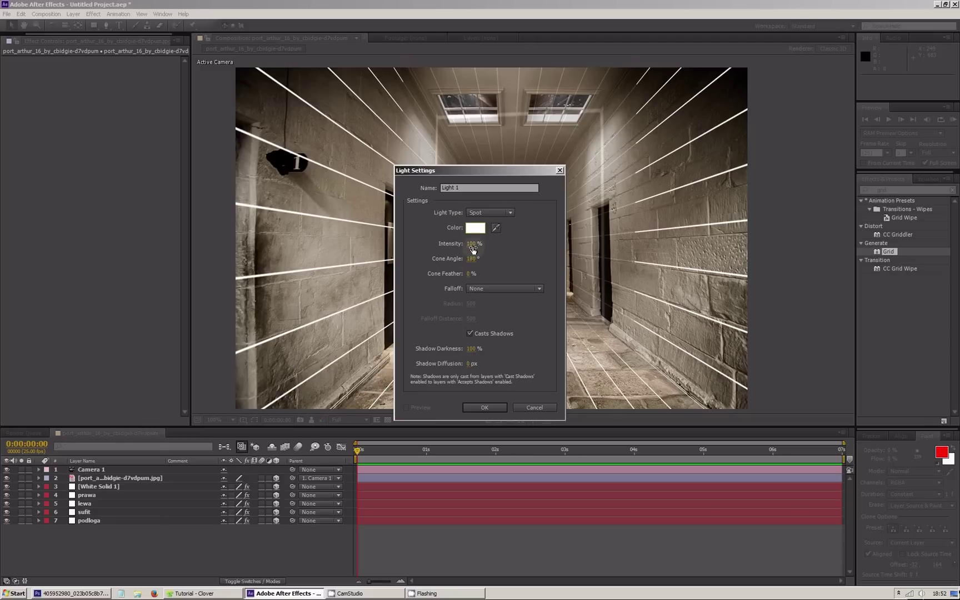
- Set the light's falloff to None with Casts Shadows enabled, and create the light
click(495, 288)
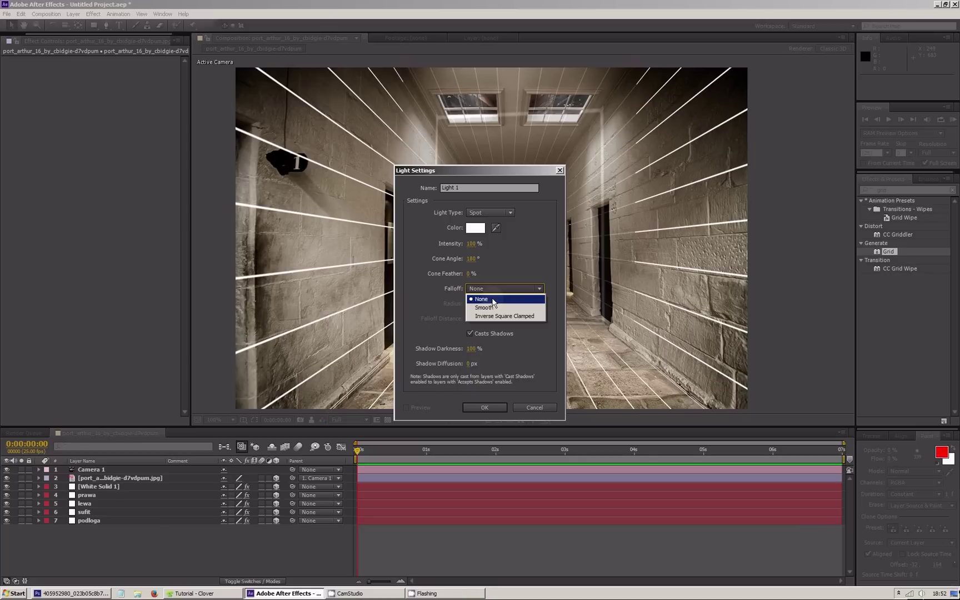
click(492, 299)
click(470, 334)
click(493, 332)
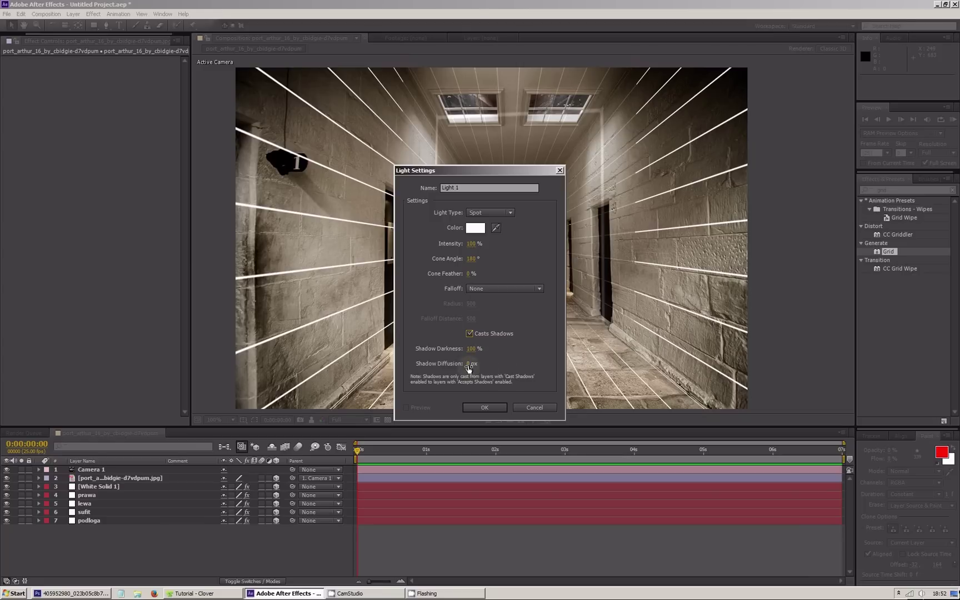
click(483, 407)
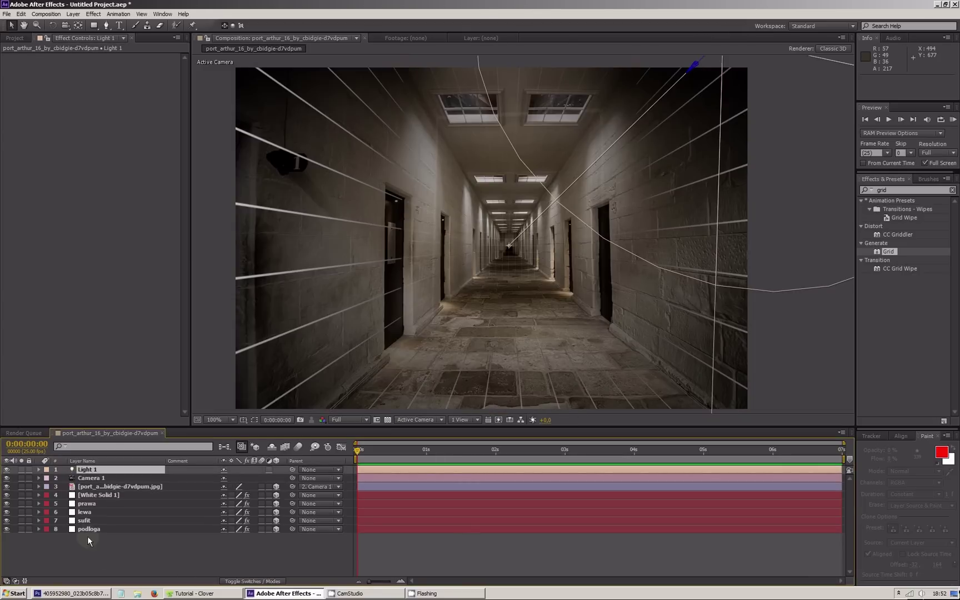
- Copy the Position value of Camera 1 and paste it onto the Position of Light 1
click(94, 477)
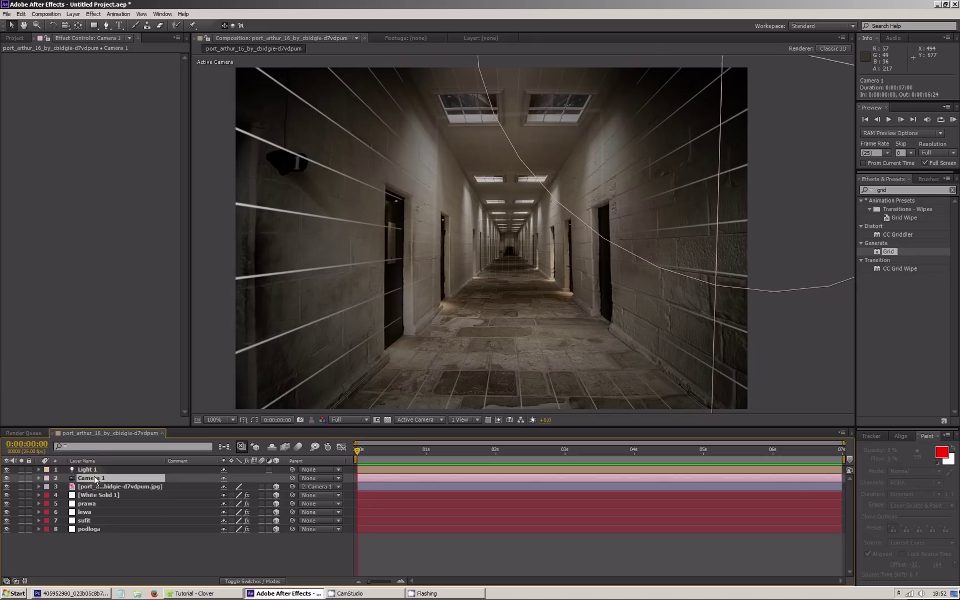
key(p)
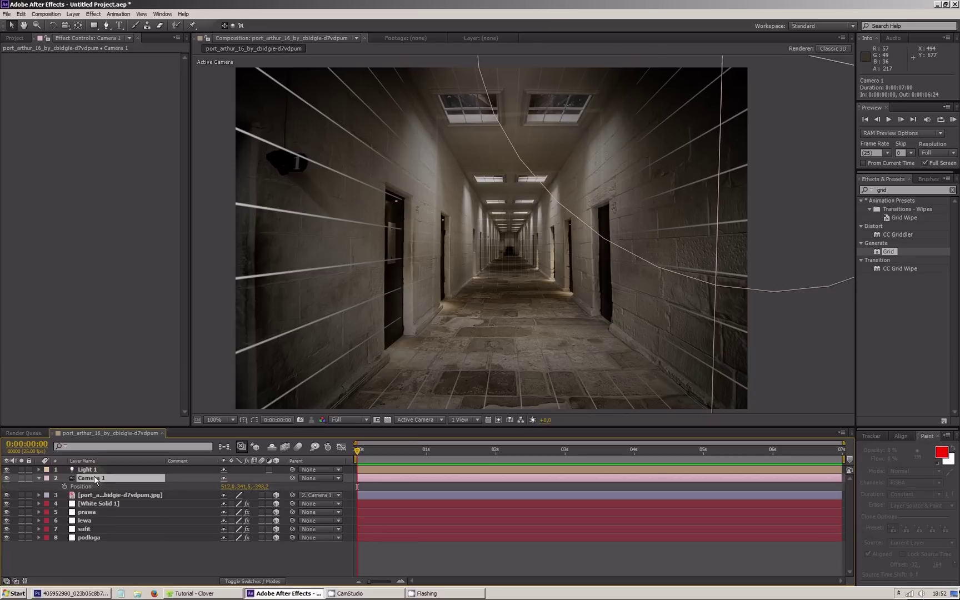
click(89, 488)
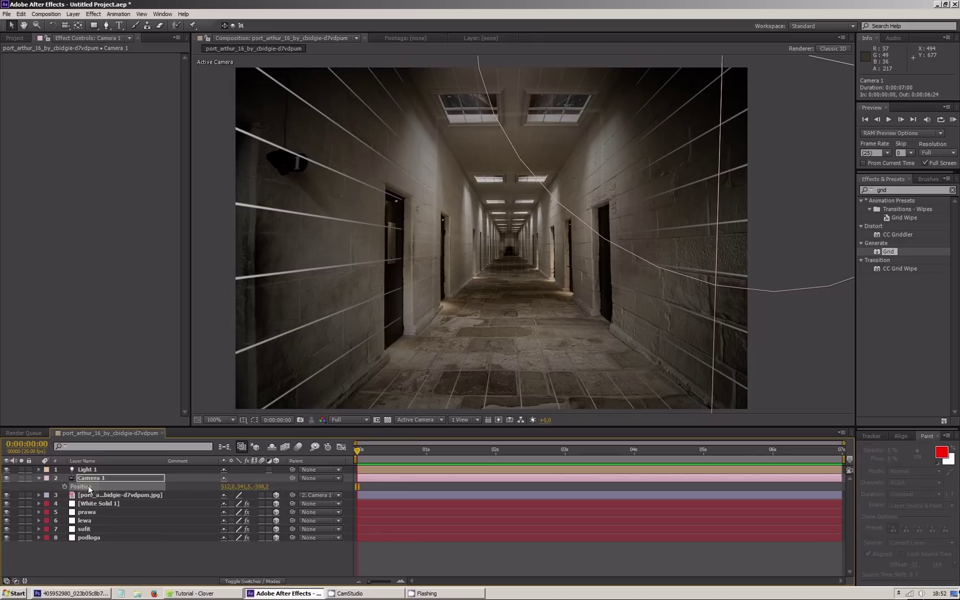
click(90, 471)
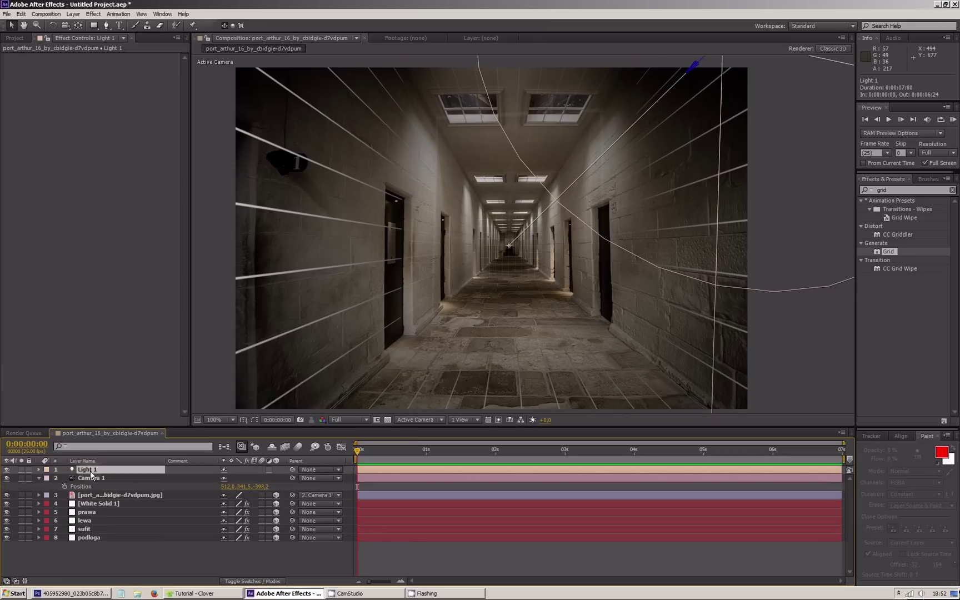
key(p)
click(86, 478)
key(ctrl+v)
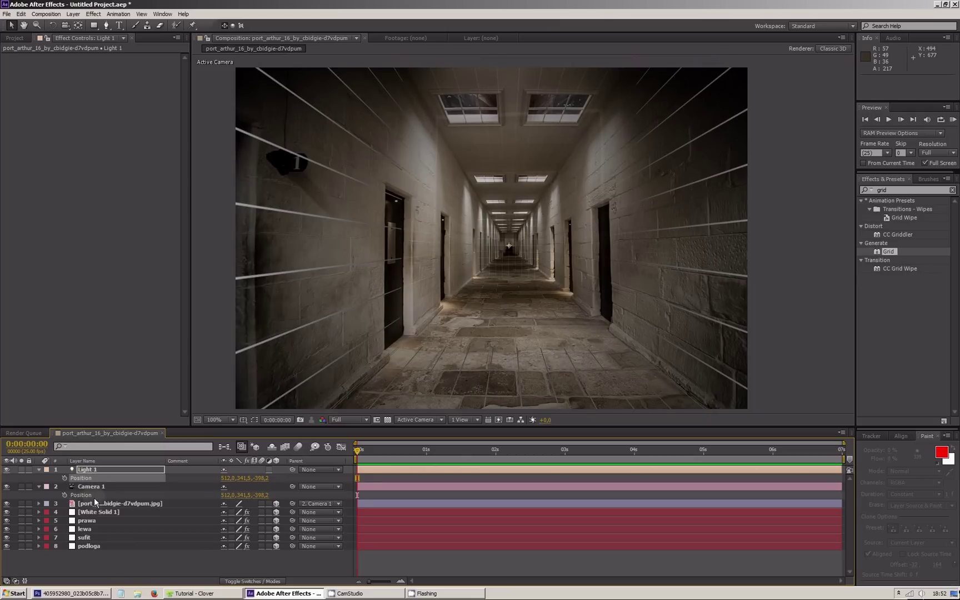
- Set the corridor photo layer's parent to None and paste the camera's position onto its Position property
click(92, 504)
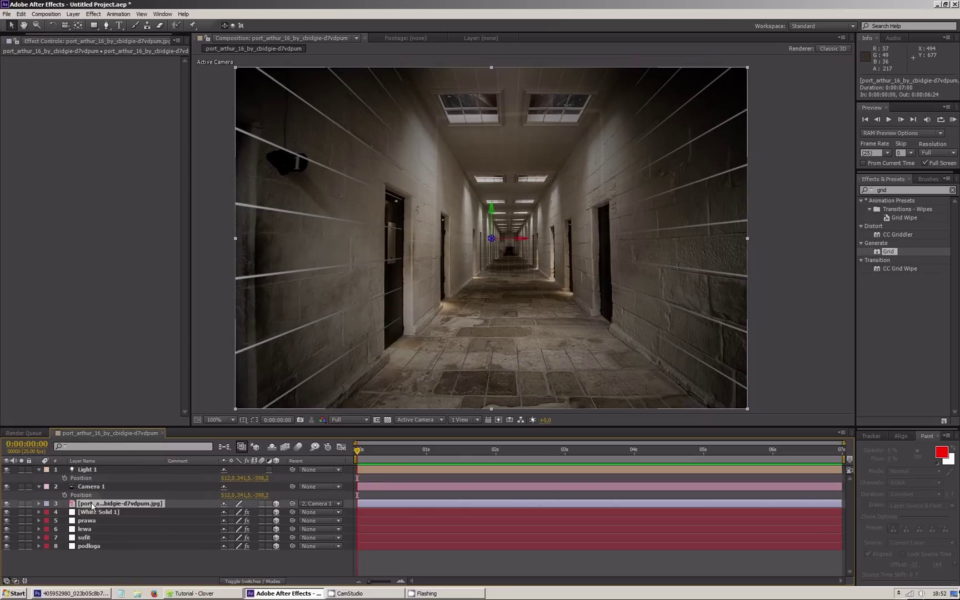
click(333, 503)
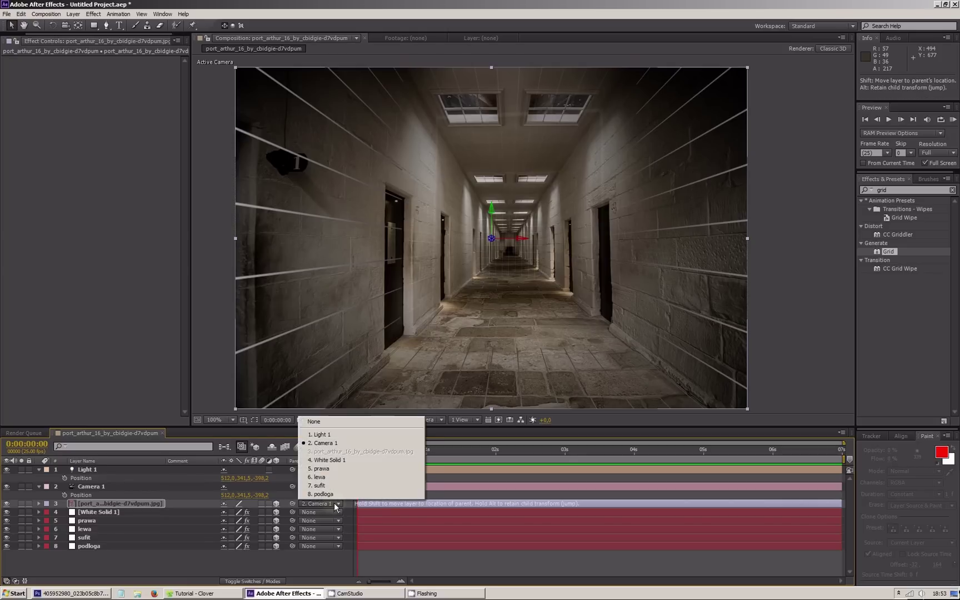
click(335, 424)
key(p)
click(85, 513)
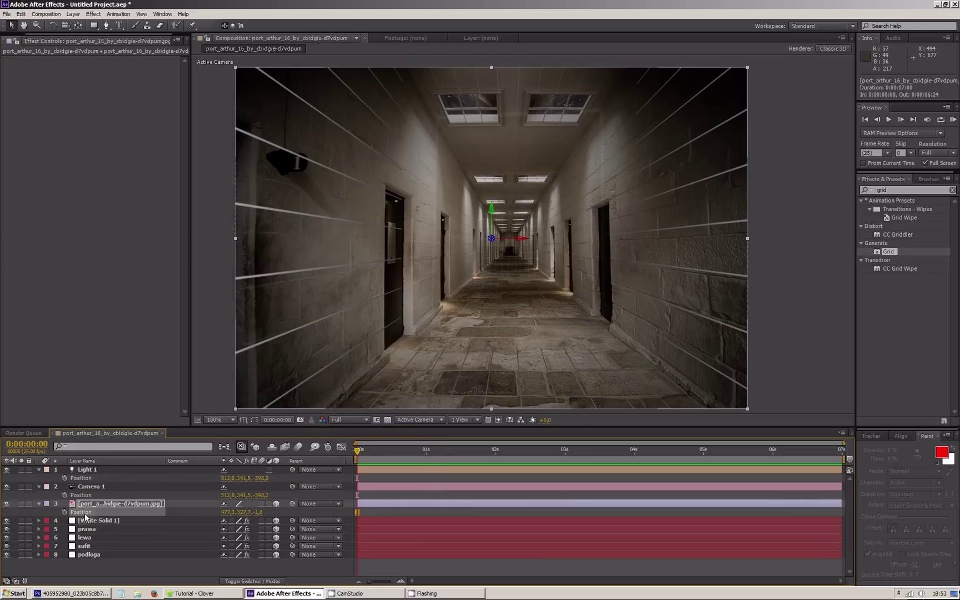
key(ctrl+v)
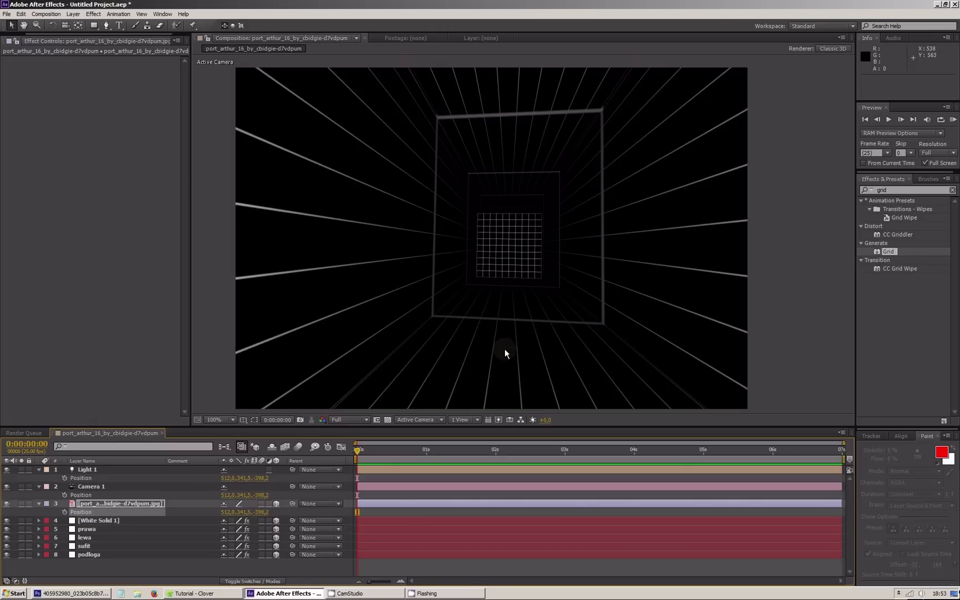
- In the Top view, move the photo layer forward from the camera to about Z -273
click(417, 419)
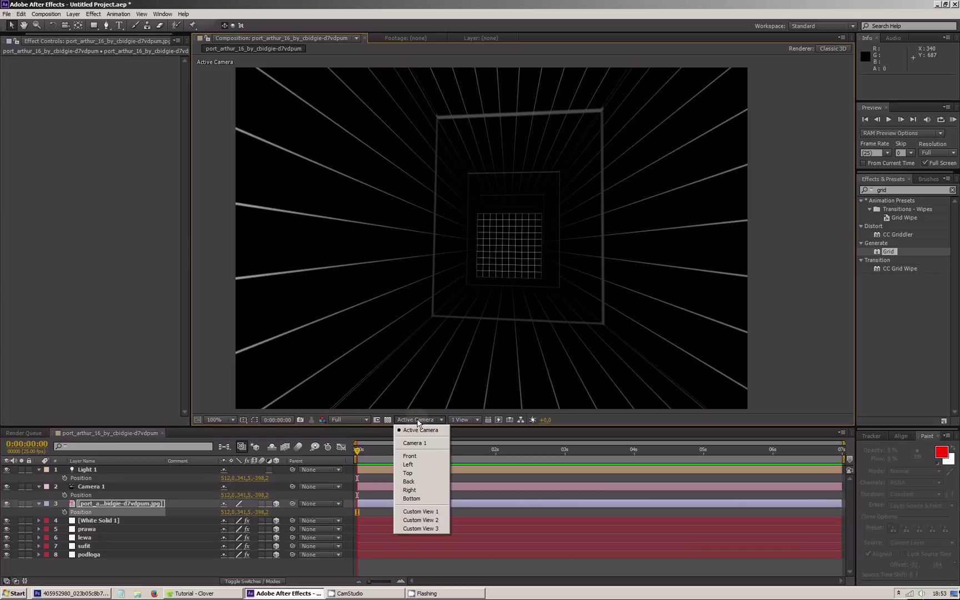
click(416, 474)
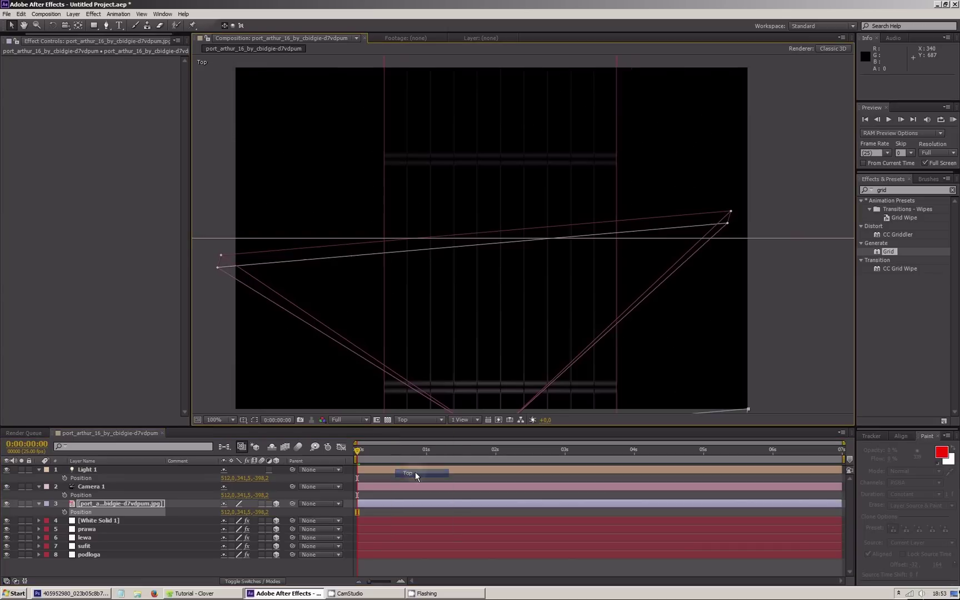
scroll(532, 258, down, 1)
drag(536, 353, 532, 307)
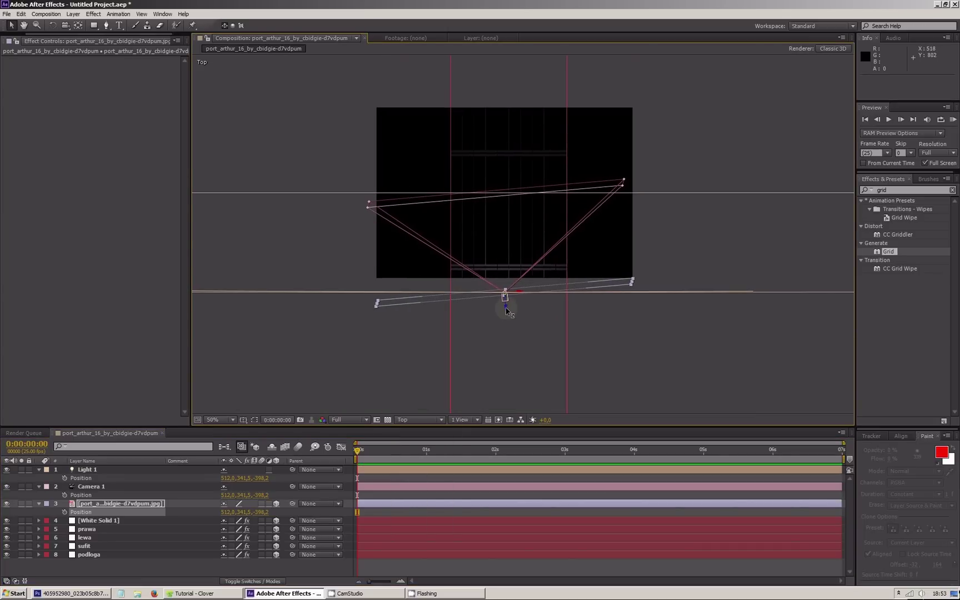
drag(507, 311, 499, 280)
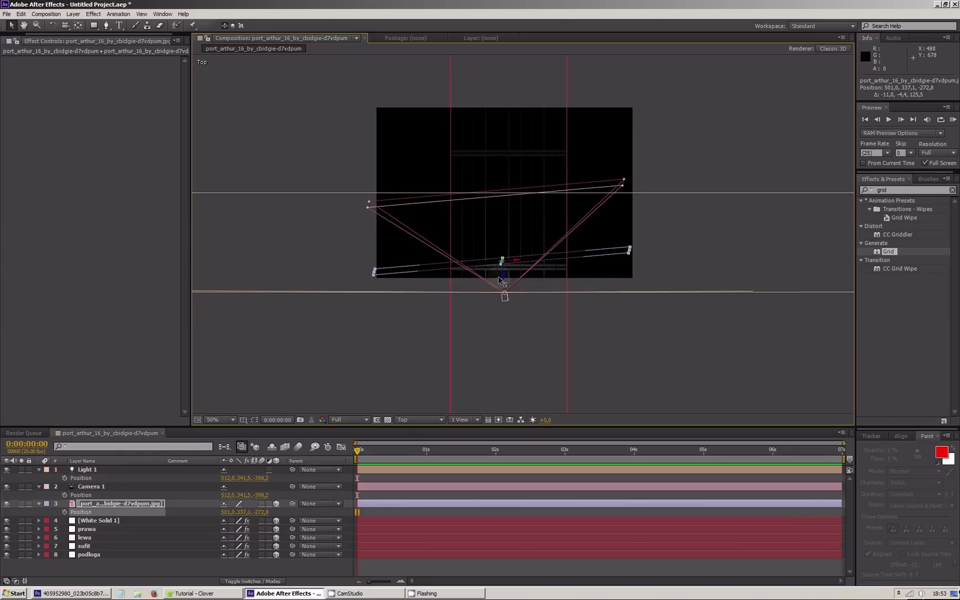
- Fine-tune the photo layer's distance from the light and camera, moving it forward to about Z -262
key(period)
key(period)
key(comma)
key(h)
drag(471, 337, 484, 337)
key(v)
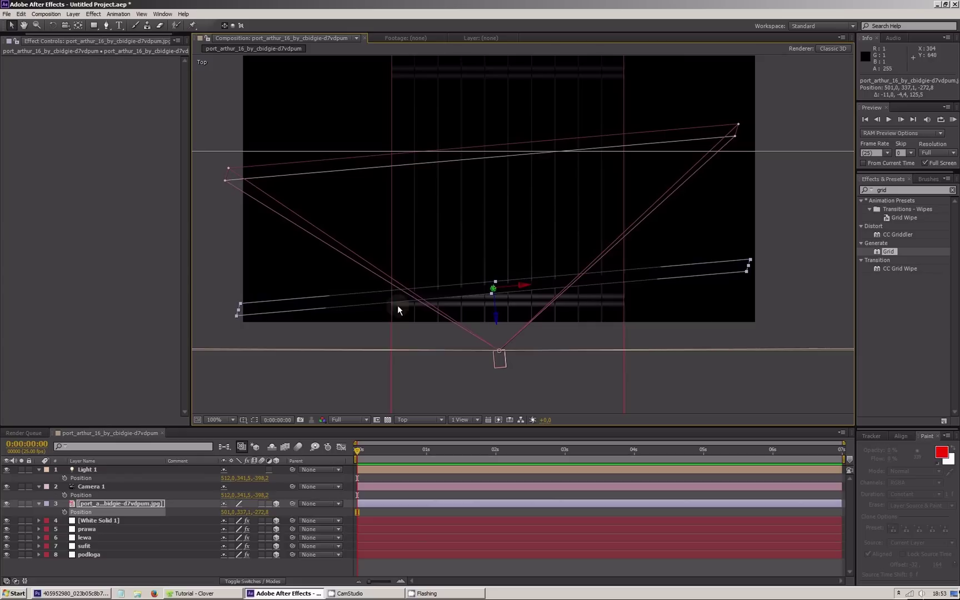
drag(498, 318, 497, 313)
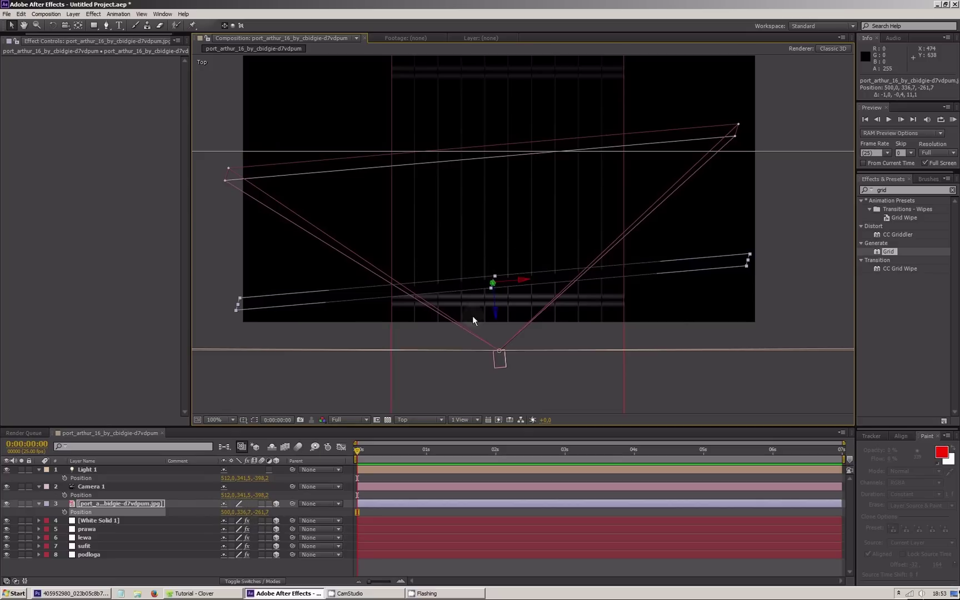
- In the Active Camera view, scale the oversized photo layer down proportionally to about 33% so it nearly matches the frame
click(408, 419)
click(411, 430)
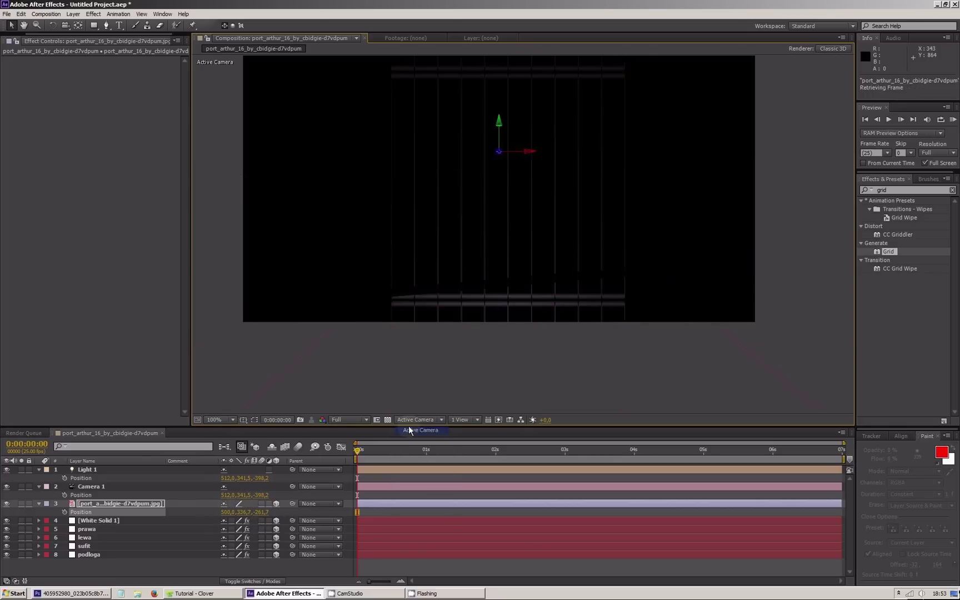
scroll(591, 240, down, 2)
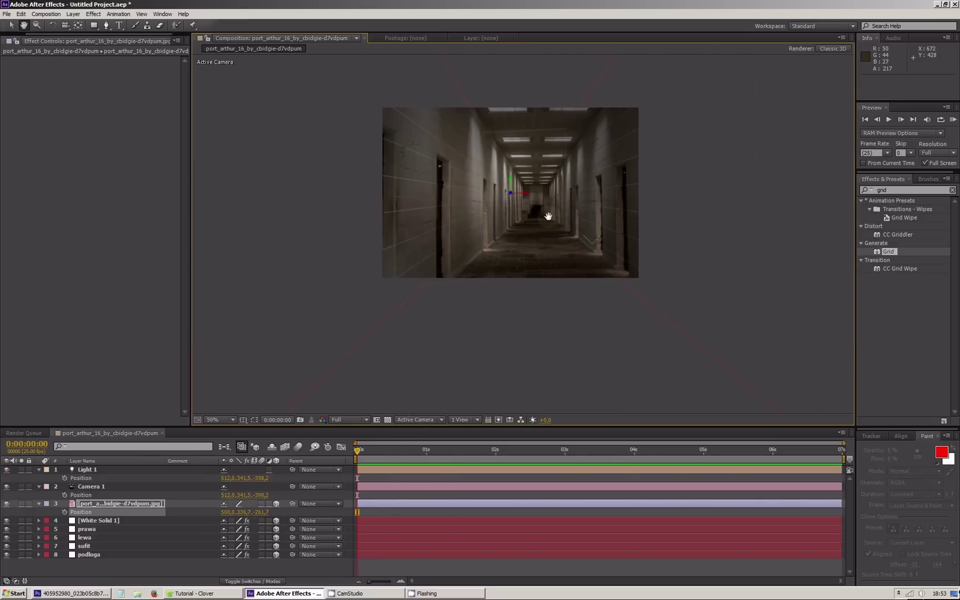
drag(550, 214, 521, 260)
click(95, 503)
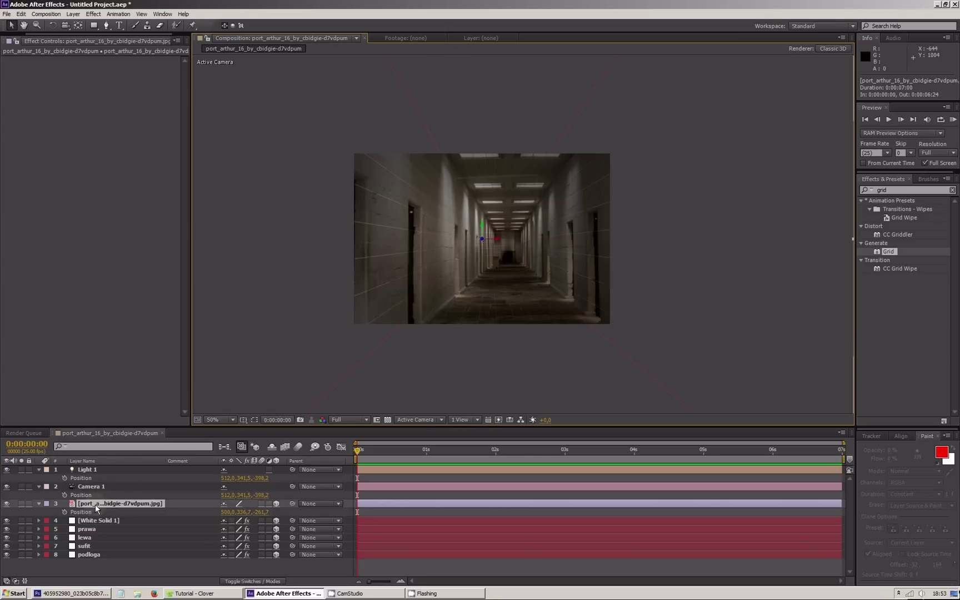
scroll(485, 299, down, 2)
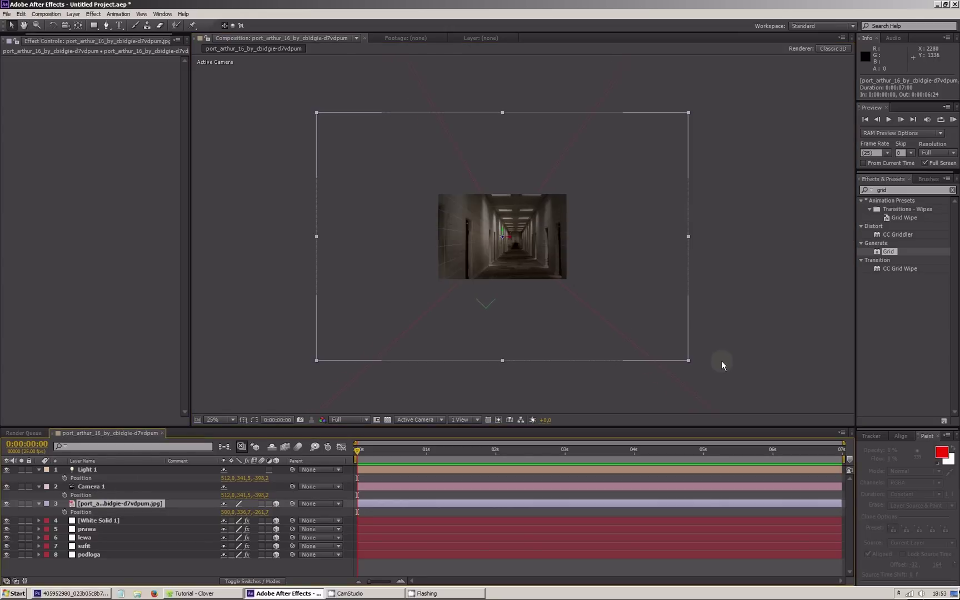
drag(687, 362, 582, 278)
- Enlarge the photo layer to about 34% so its lower-right corner meets the composition frame's corner
scroll(585, 289, up, 4)
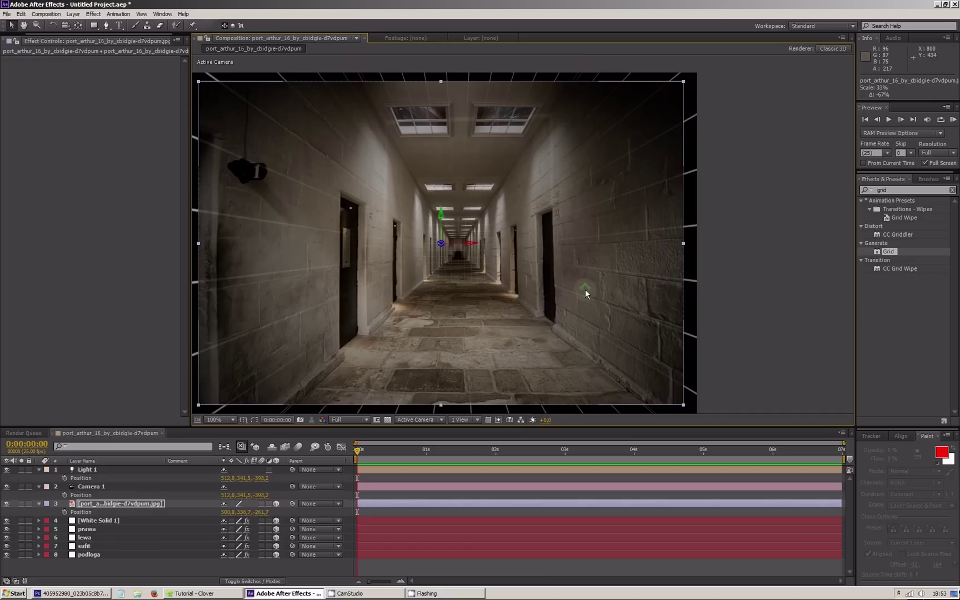
scroll(670, 337, up, 2)
drag(505, 166, 436, 101)
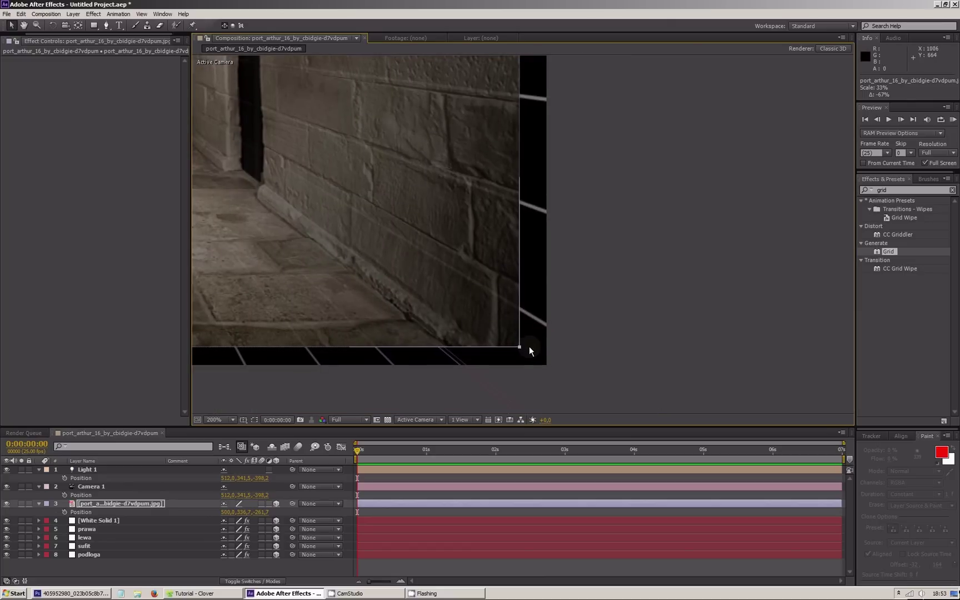
drag(519, 347, 545, 365)
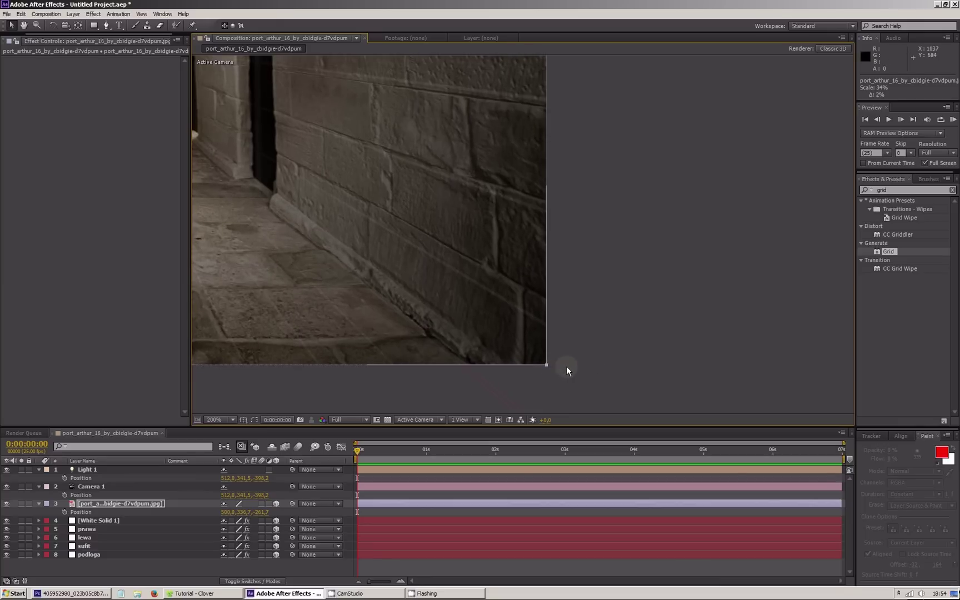
- Check the photo layer's fit in the frame, reveal its Material Options, and rename it to projekcja
scroll(590, 360, down, 4)
drag(403, 285, 479, 358)
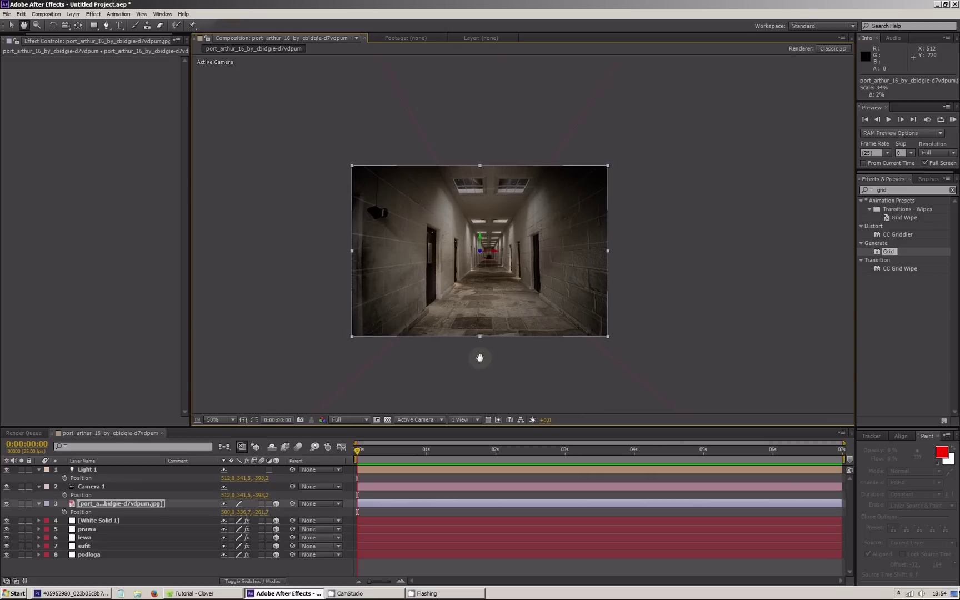
scroll(500, 272, up, 2)
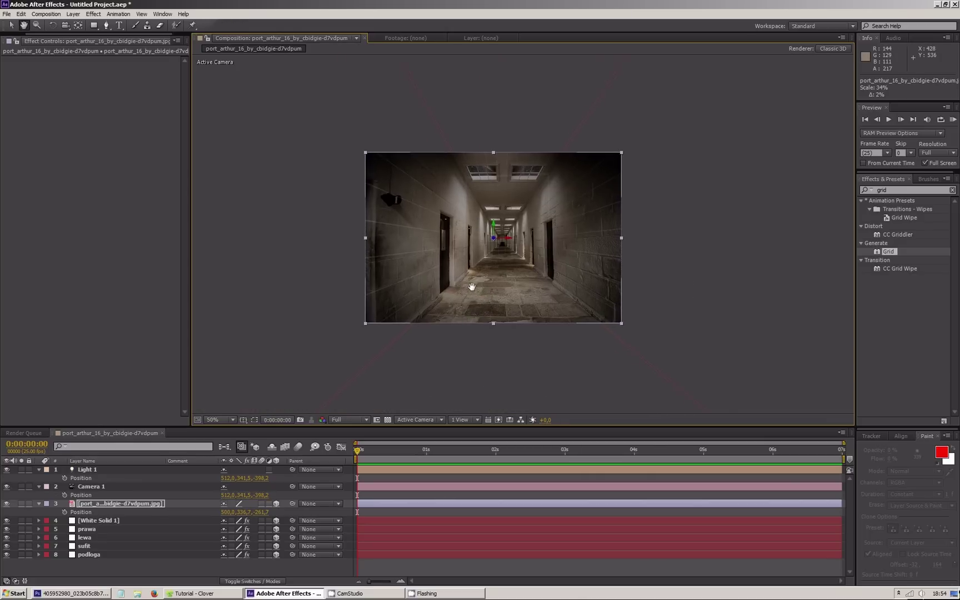
drag(439, 318, 461, 312)
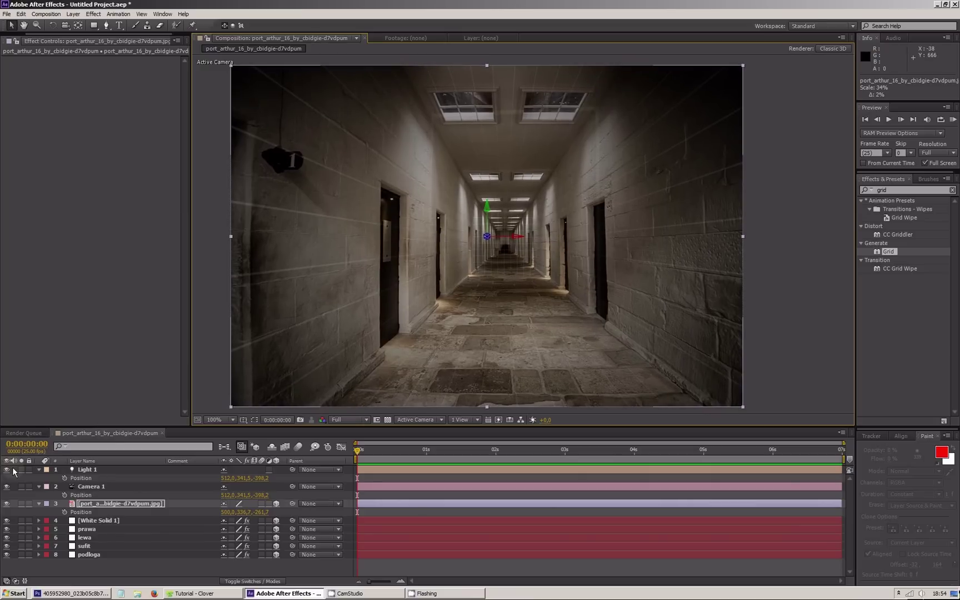
click(78, 505)
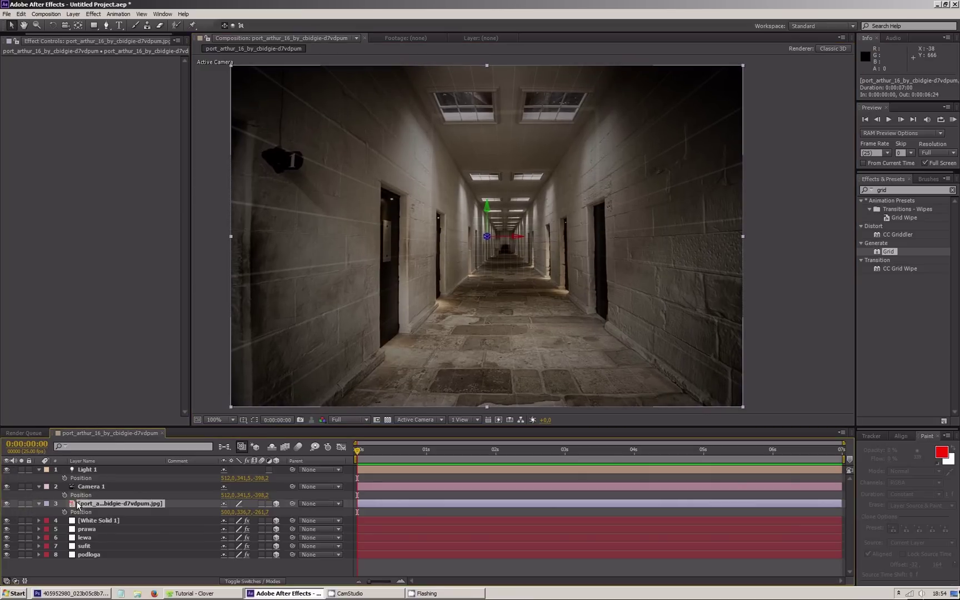
key(a)
key(a)
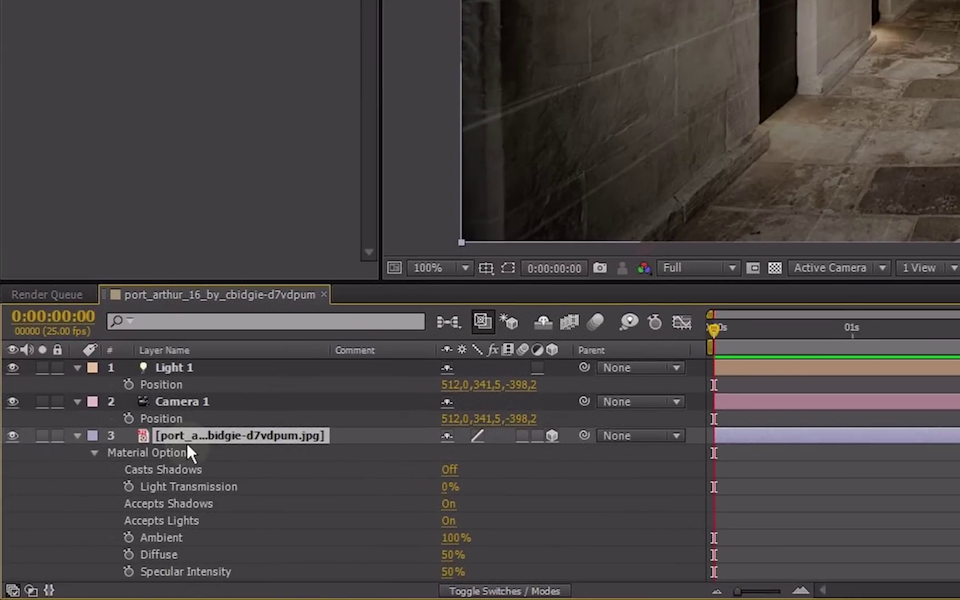
right_click(194, 443)
click(227, 423)
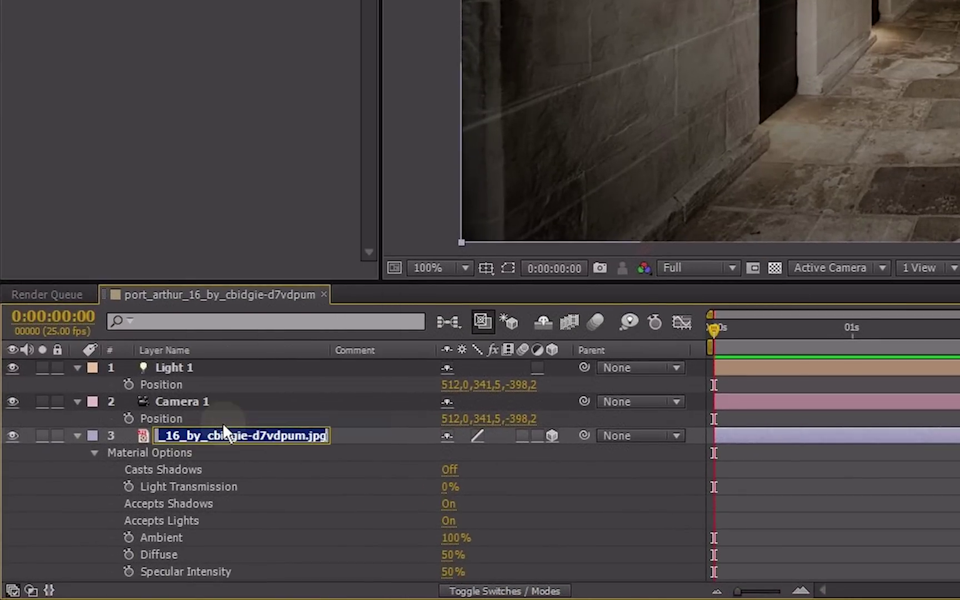
text(projekcja)
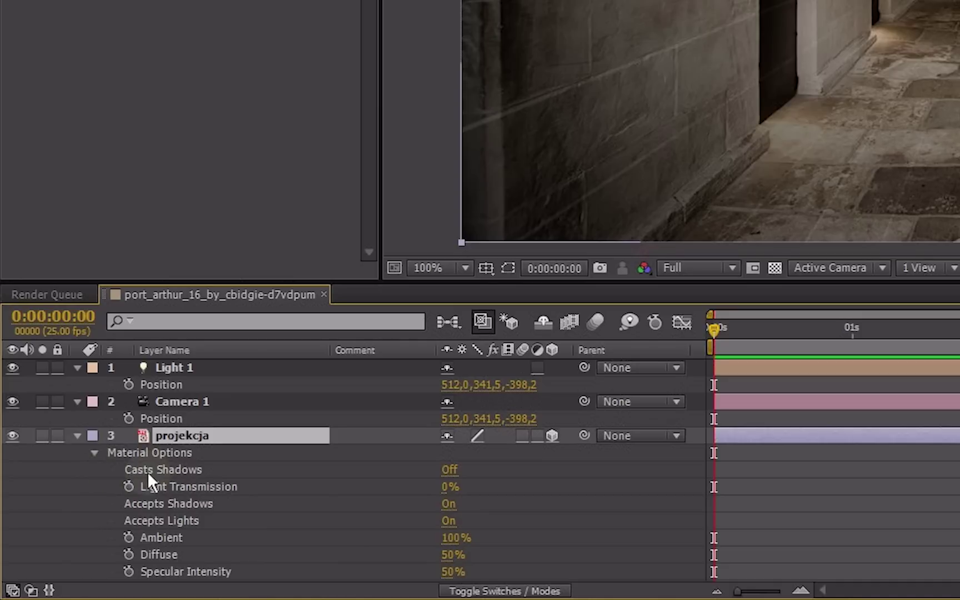
- Set projekcja's material to Casts Shadows Only, Light Transmission 100%, Accepts Shadows Off and Accepts Lights Off
click(449, 470)
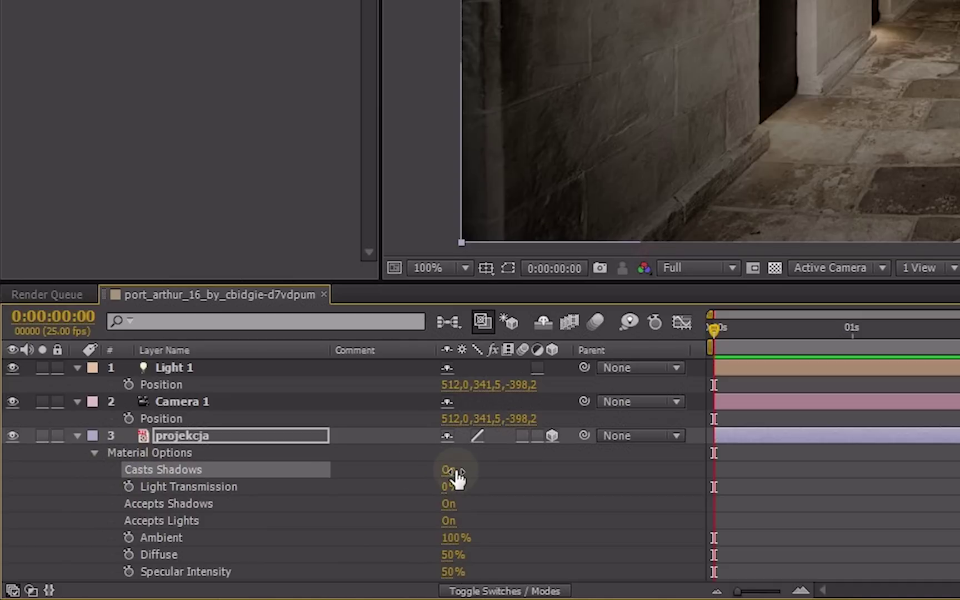
click(450, 470)
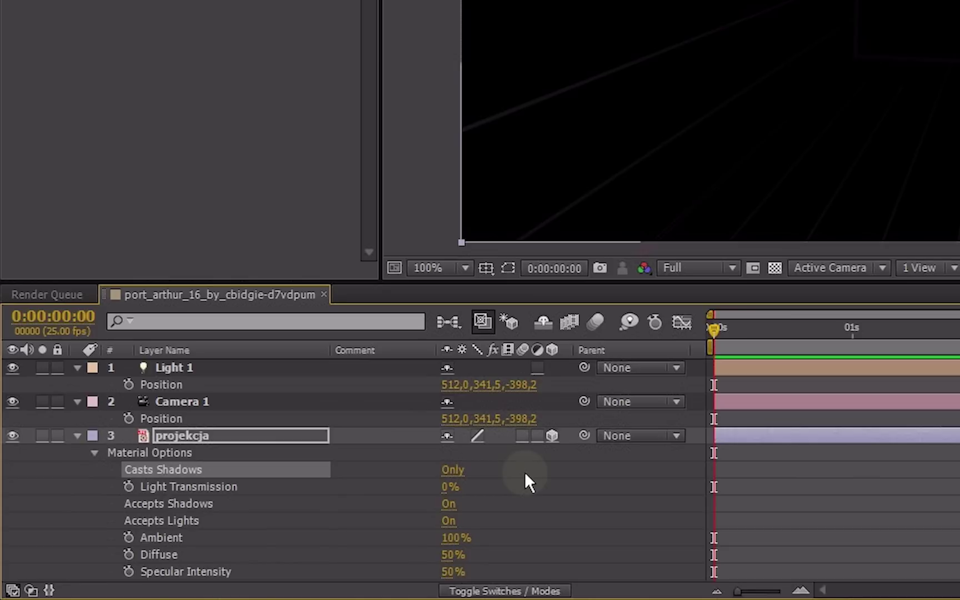
drag(448, 489, 744, 484)
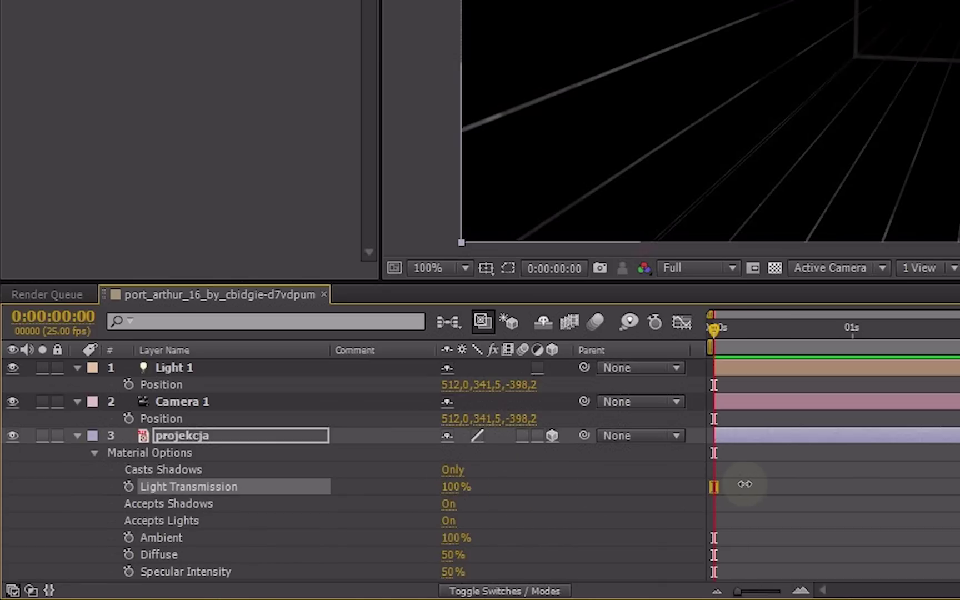
click(448, 504)
click(449, 504)
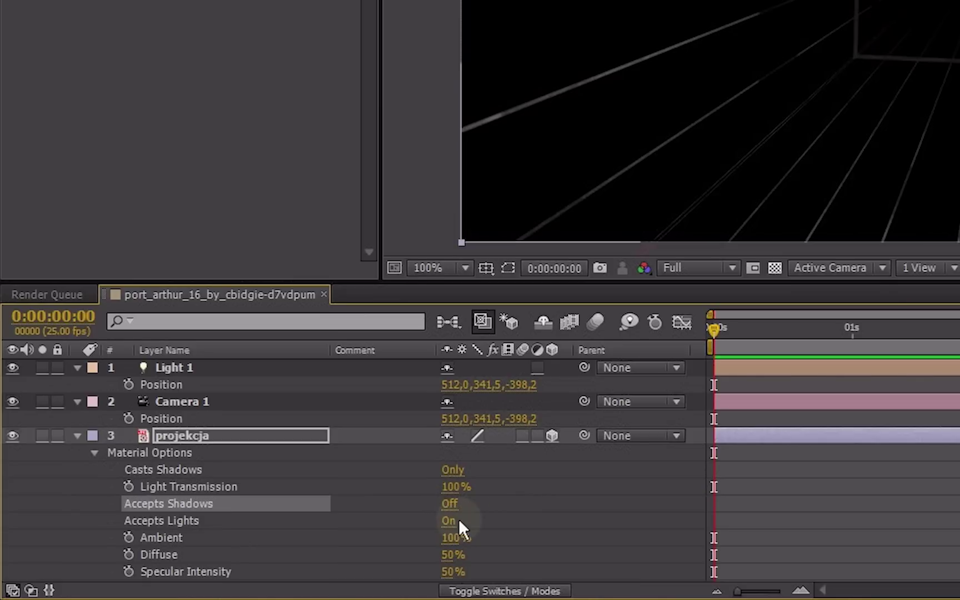
click(450, 522)
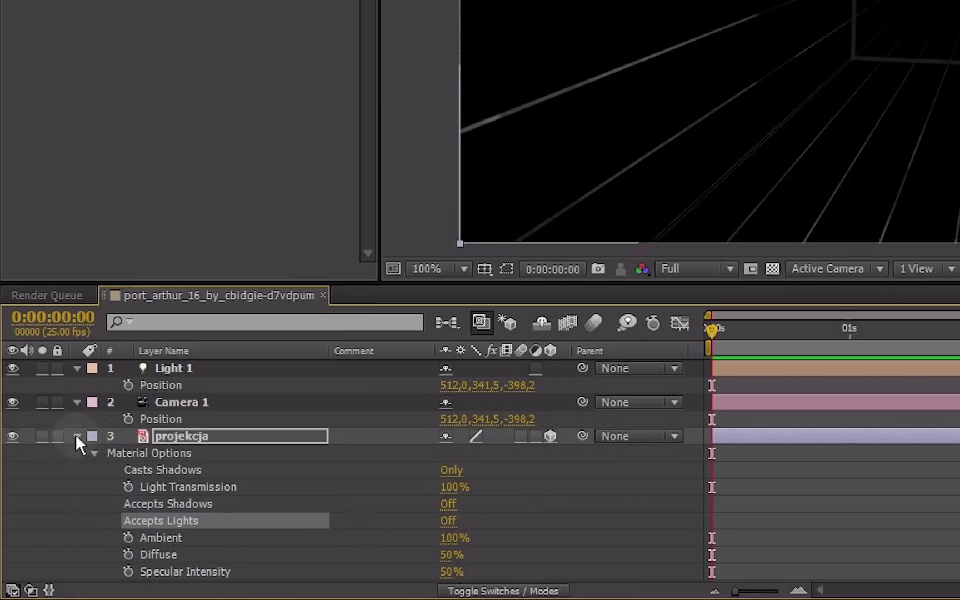
click(78, 436)
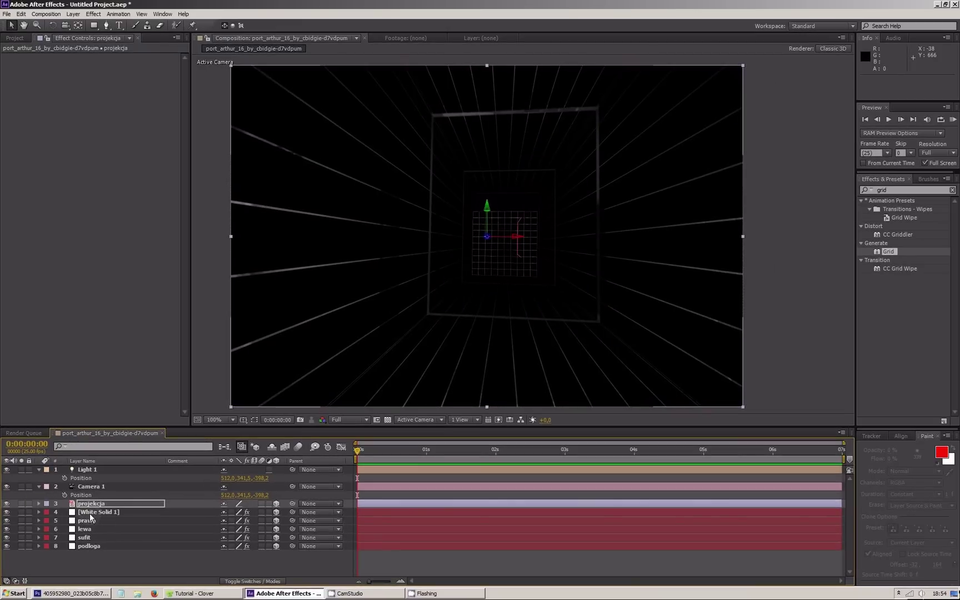
- Disable the Grid effect on the White Solid 1, prawa, lewa, sufit and podloga layers
click(95, 512)
click(13, 57)
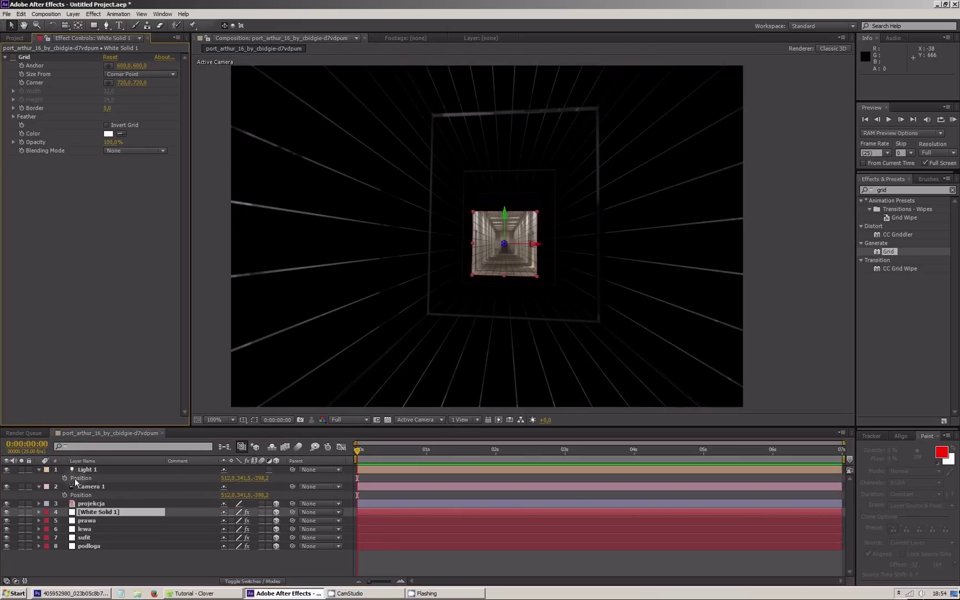
click(82, 521)
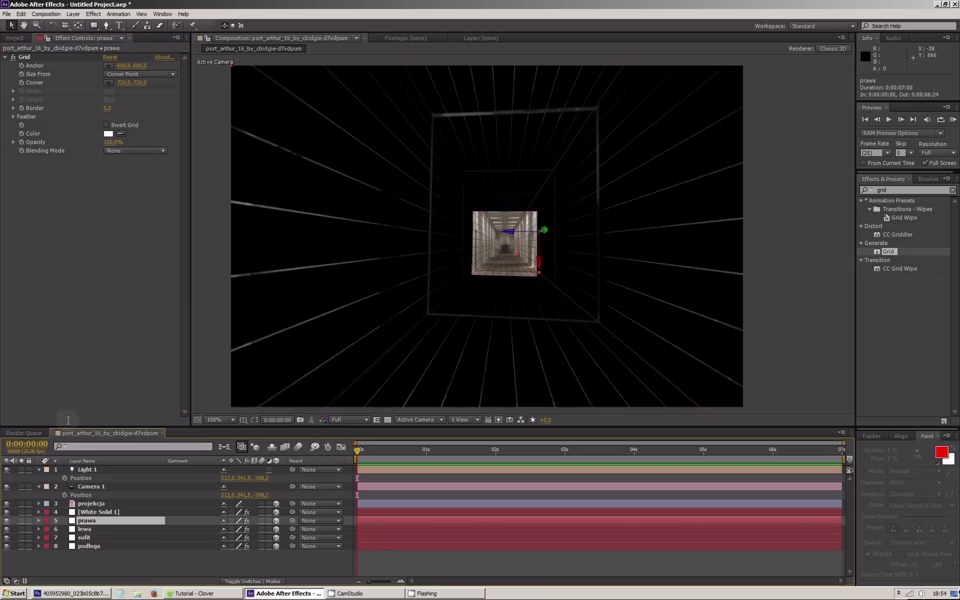
click(13, 57)
click(83, 528)
click(12, 58)
click(84, 537)
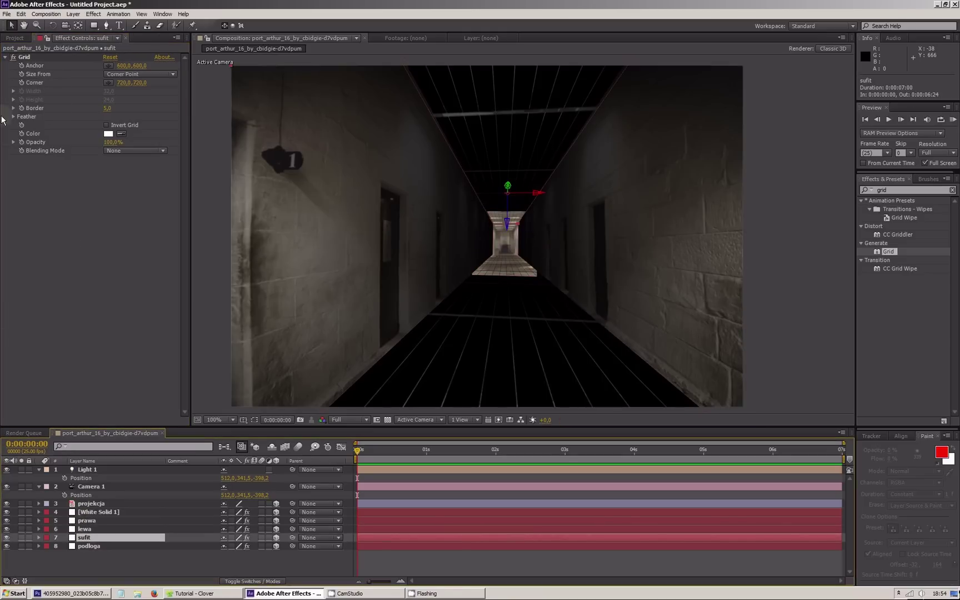
click(13, 57)
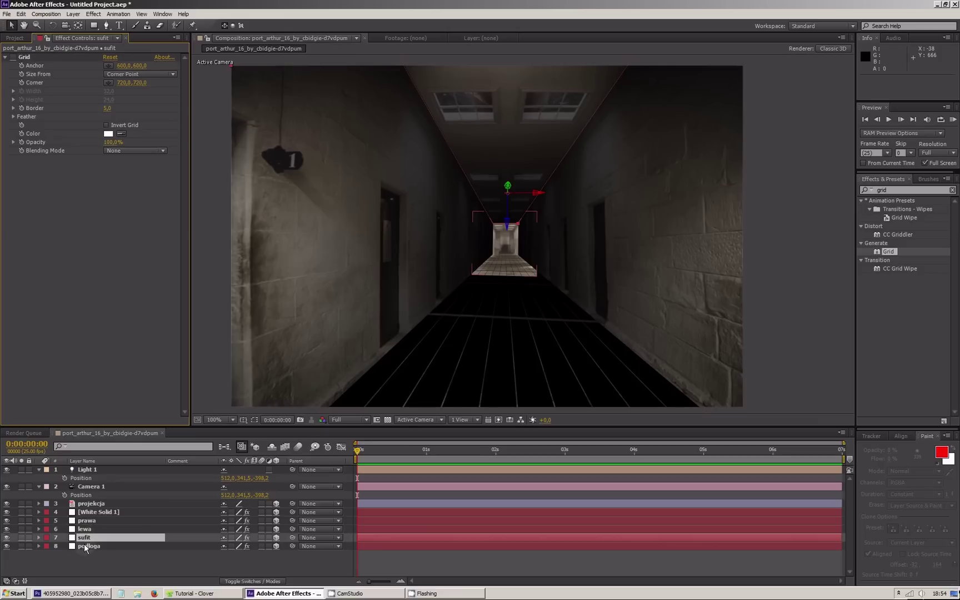
click(83, 546)
click(14, 57)
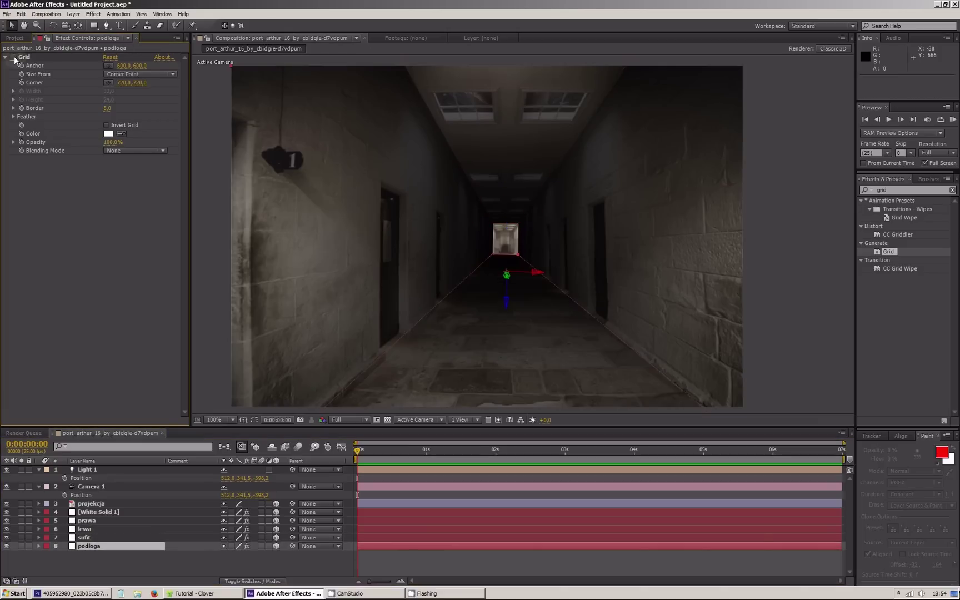
click(117, 560)
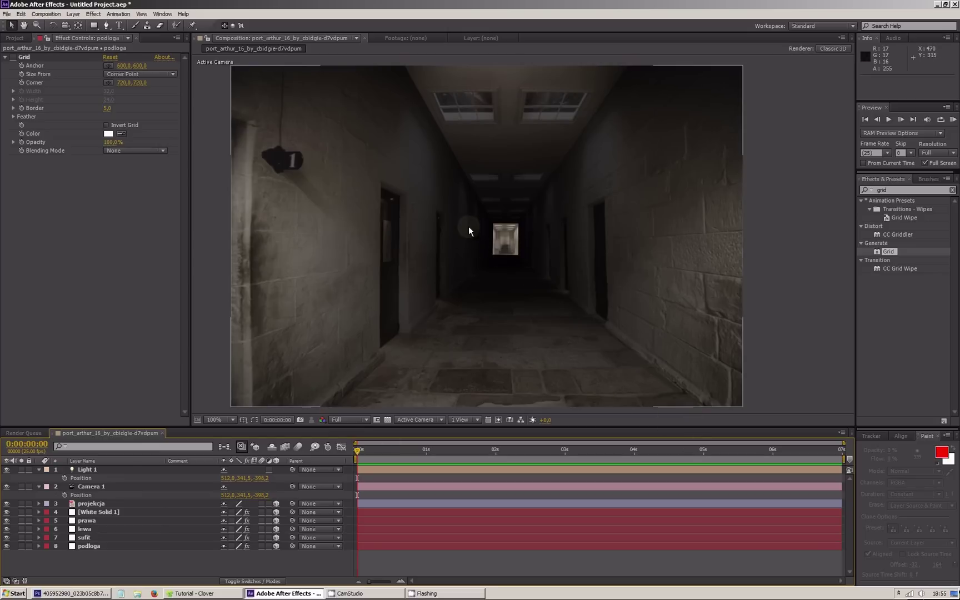
- Set Accepts Lights to Off in the Material Options of White Solid 1
click(94, 511)
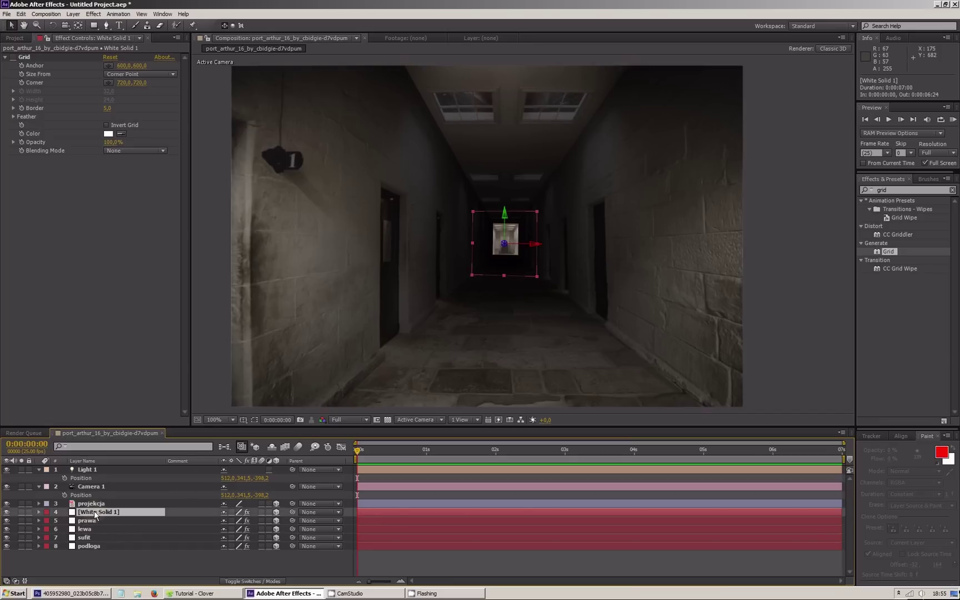
key(a)
key(a)
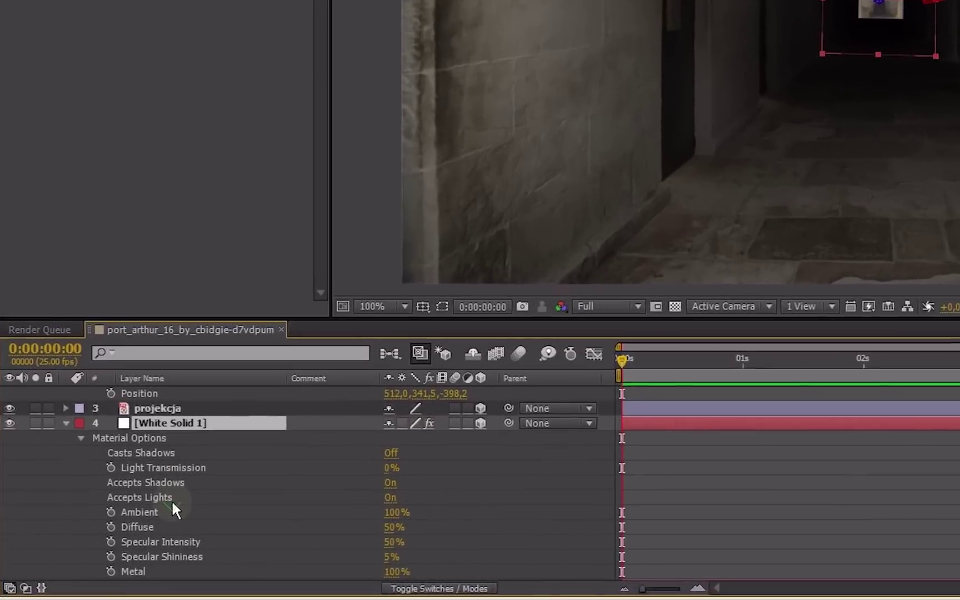
scroll(172, 508, down, 3)
scroll(173, 508, up, 3)
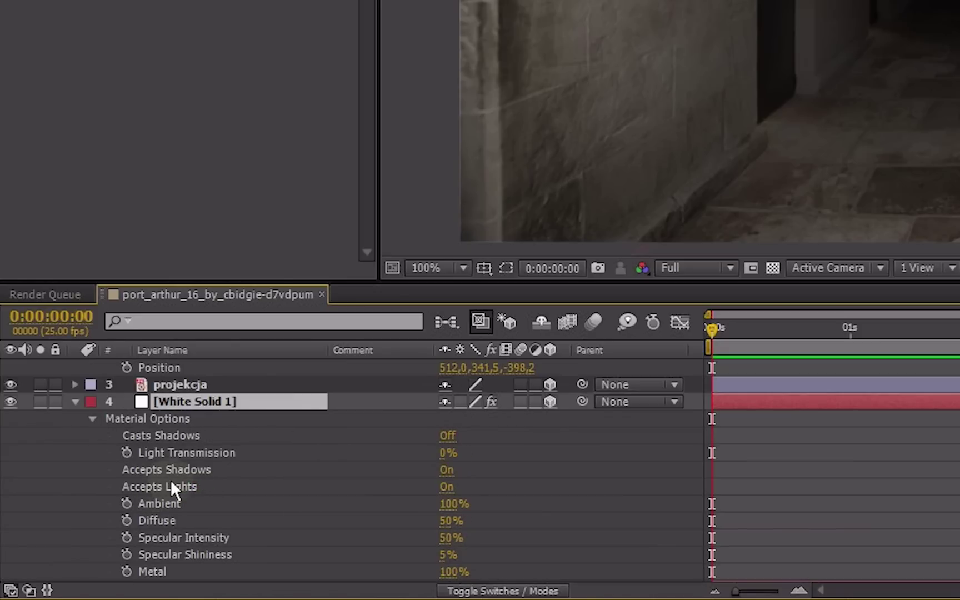
click(448, 488)
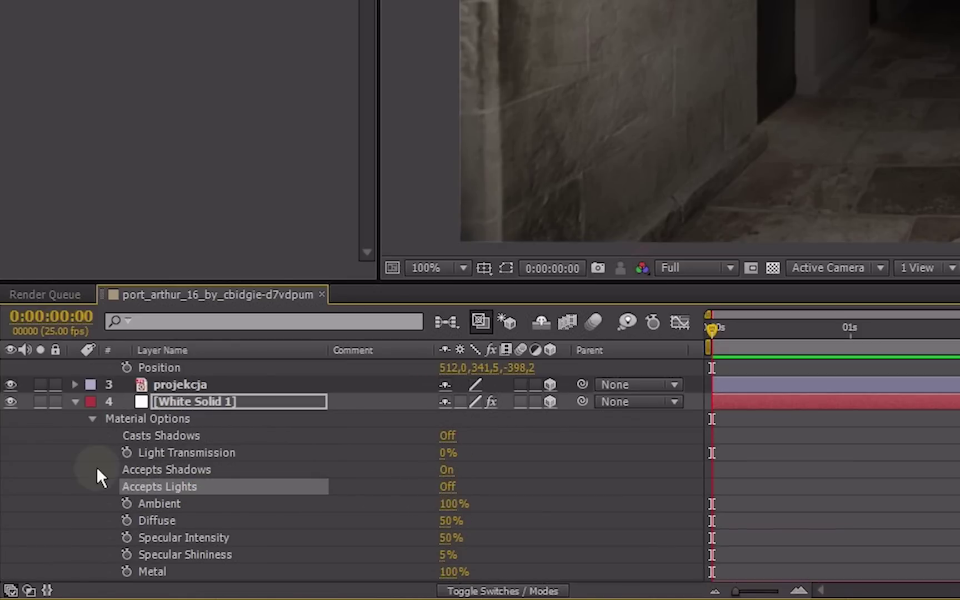
click(75, 401)
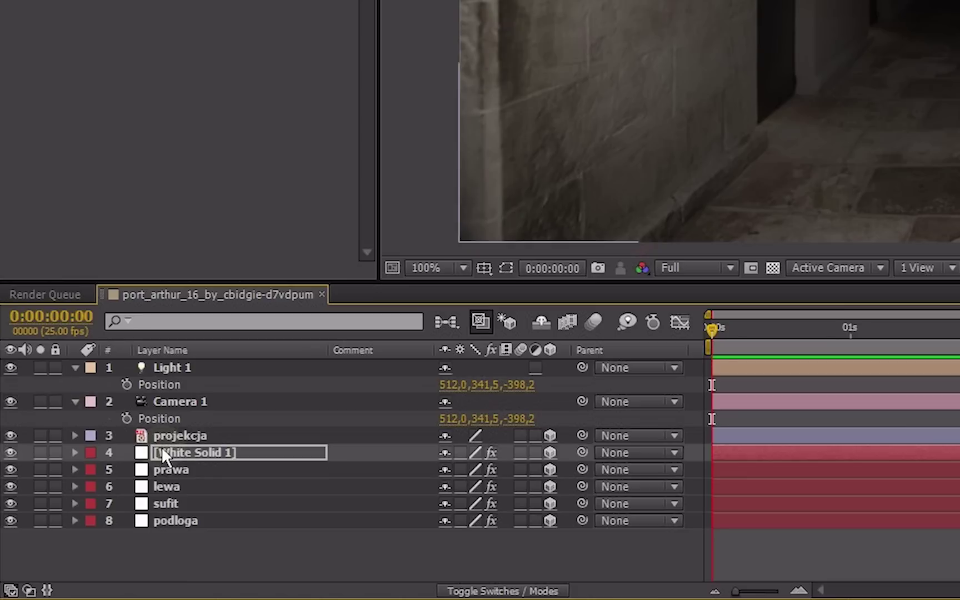
- Set Accepts Lights to Off for the prawa, lewa, sufit and podloga layers together
click(181, 470)
shift+click(184, 521)
key(a)
key(a)
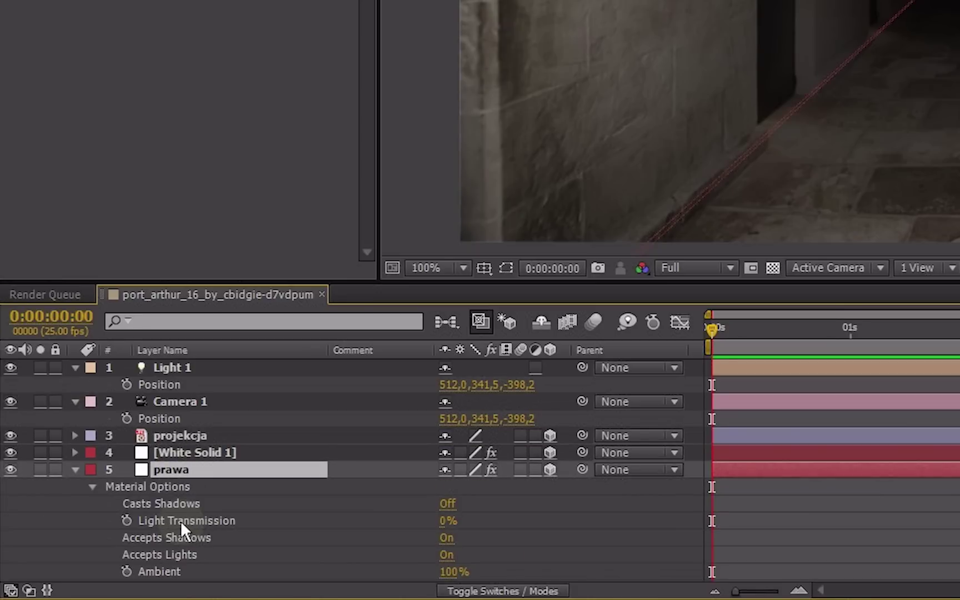
scroll(355, 514, down, 1)
click(446, 504)
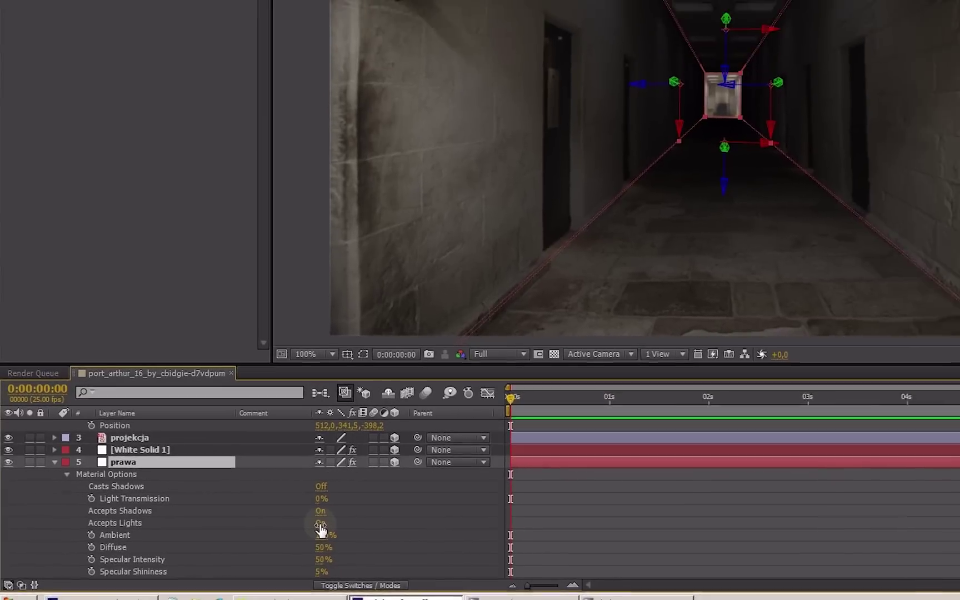
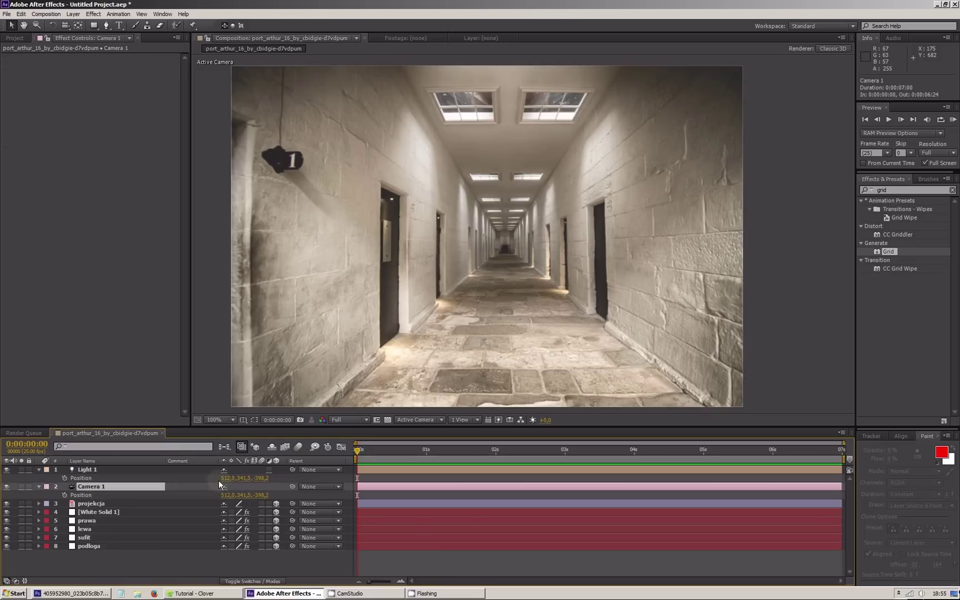
- Move Camera 1 forward to Z -346.2 and undo the other test changes to its position
drag(230, 498, 280, 494)
key(ctrl+z)
key(ctrl+z)
key(ctrl+z)
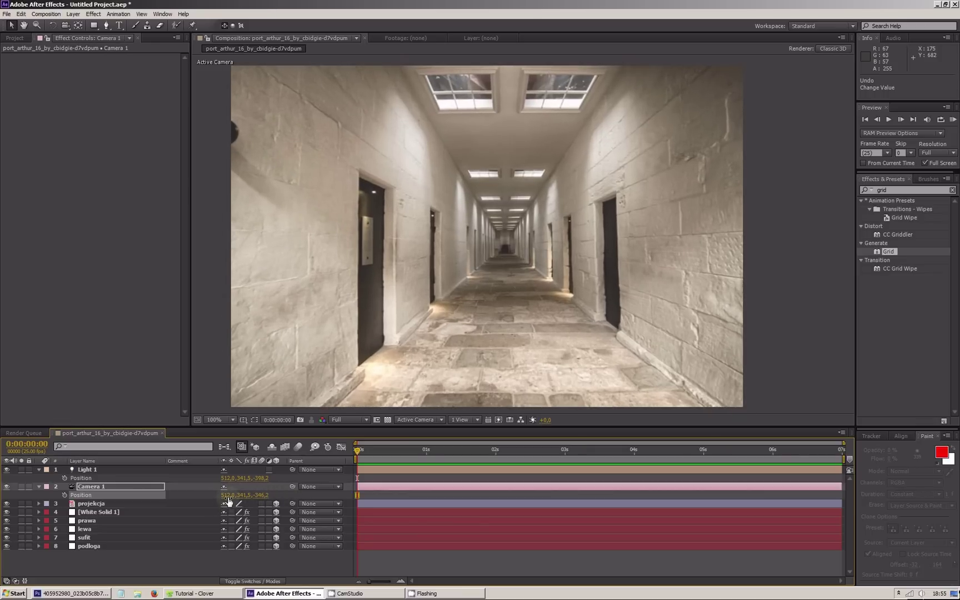
- Shift Camera 1 to about X 479, Y 383 and enable Position and Orientation keyframes at 0 seconds
click(106, 486)
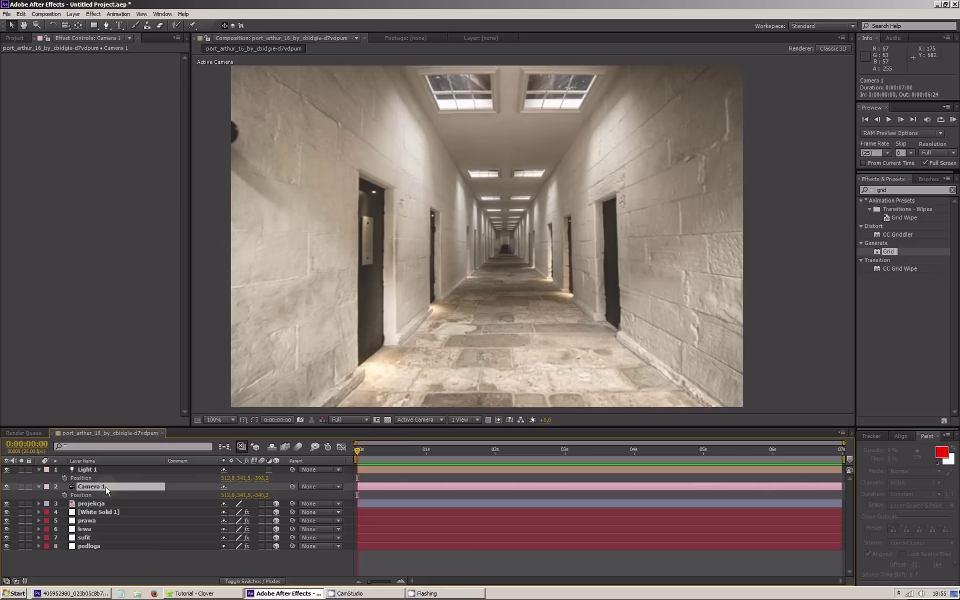
double_click(38, 485)
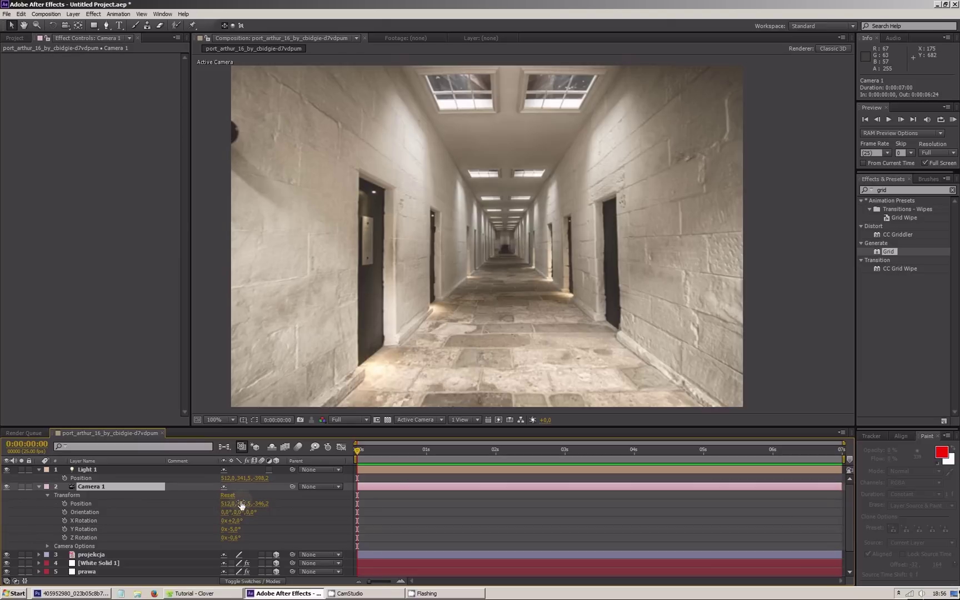
drag(228, 503, 270, 503)
click(64, 503)
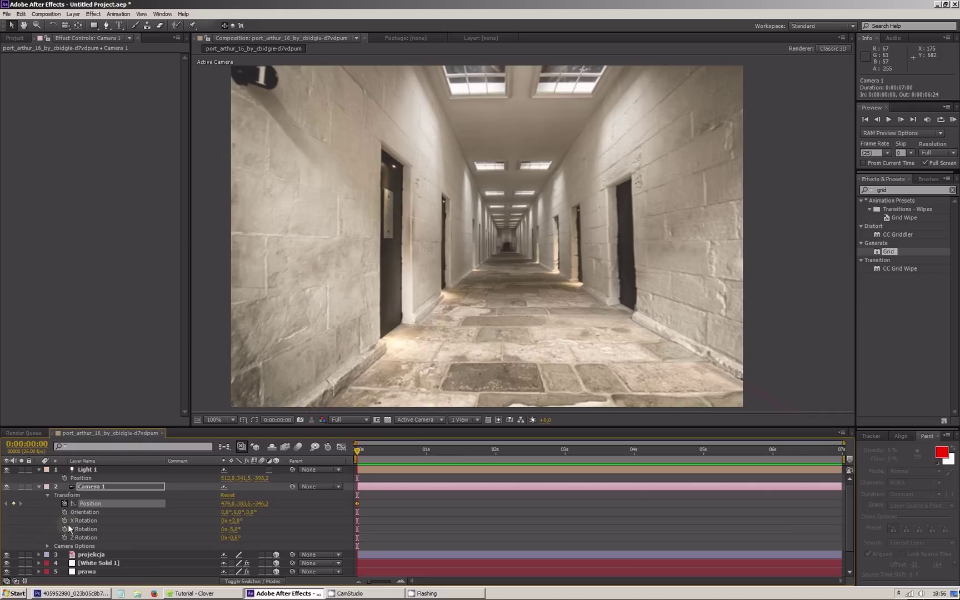
click(64, 512)
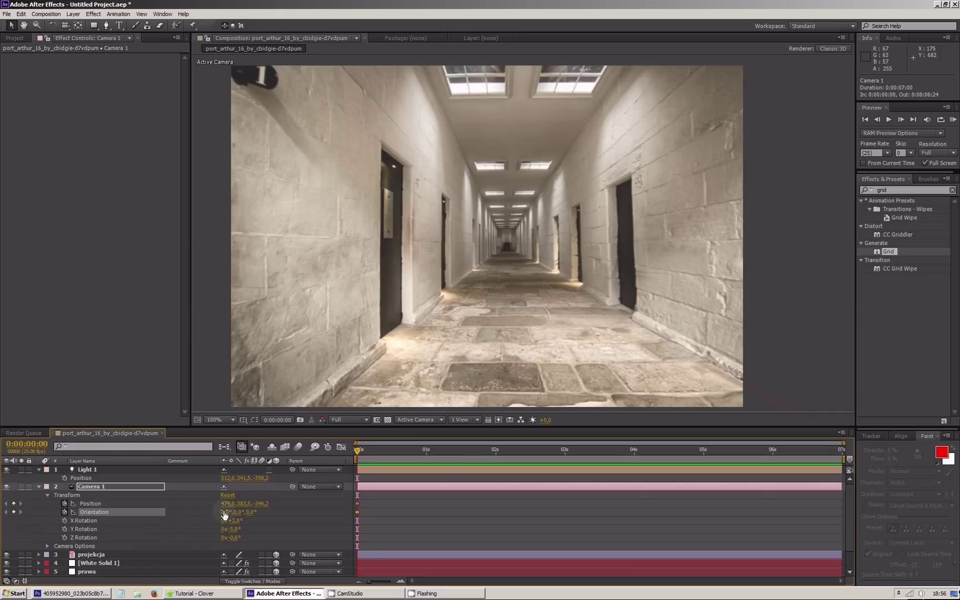
- Adjust Camera 1's starting keyframes to a Y orientation of about 3° and a Z position of -327.2
text(358)
key(Return)
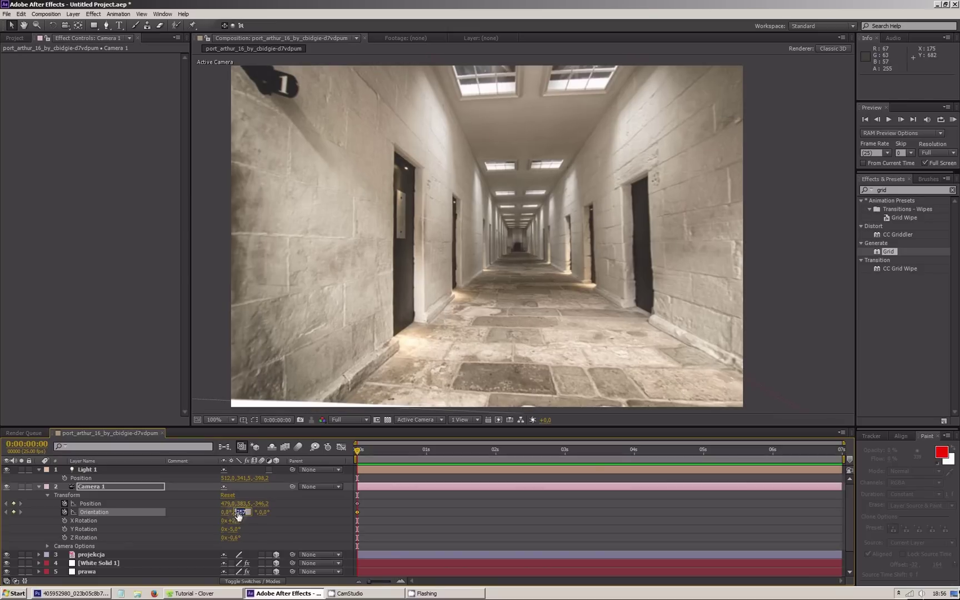
text(0)
key(Return)
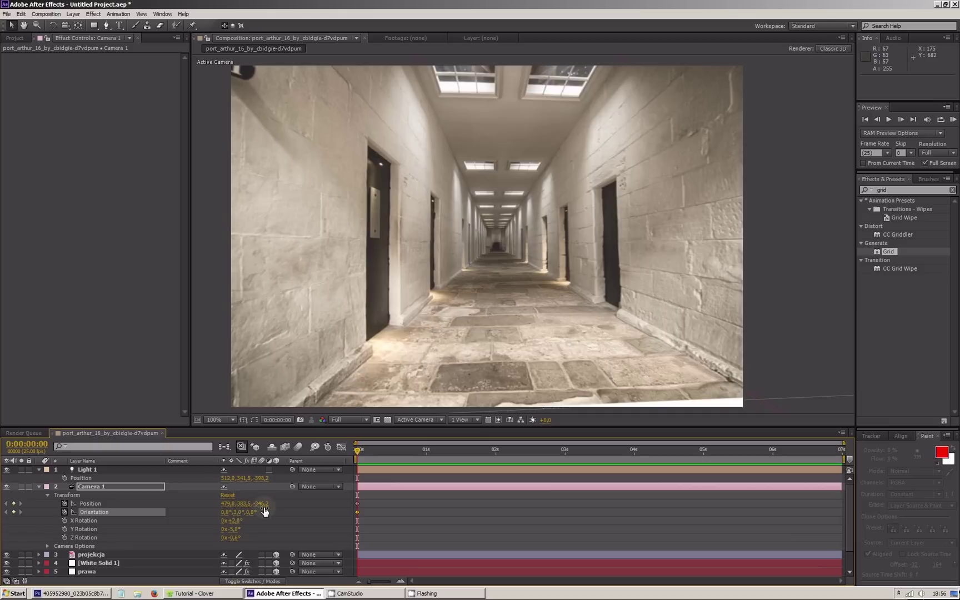
drag(266, 508, 276, 506)
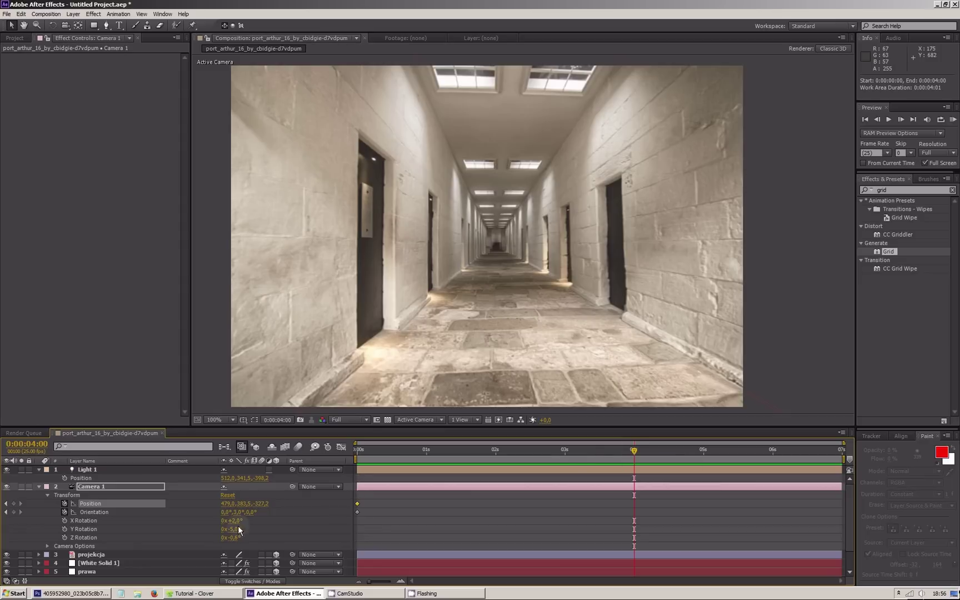
- End the work area at 4 seconds and keyframe Camera 1 there with position 605, 216.5, -259.2 and orientation 353°, 357°, 0°
key(n)
drag(229, 506, 145, 519)
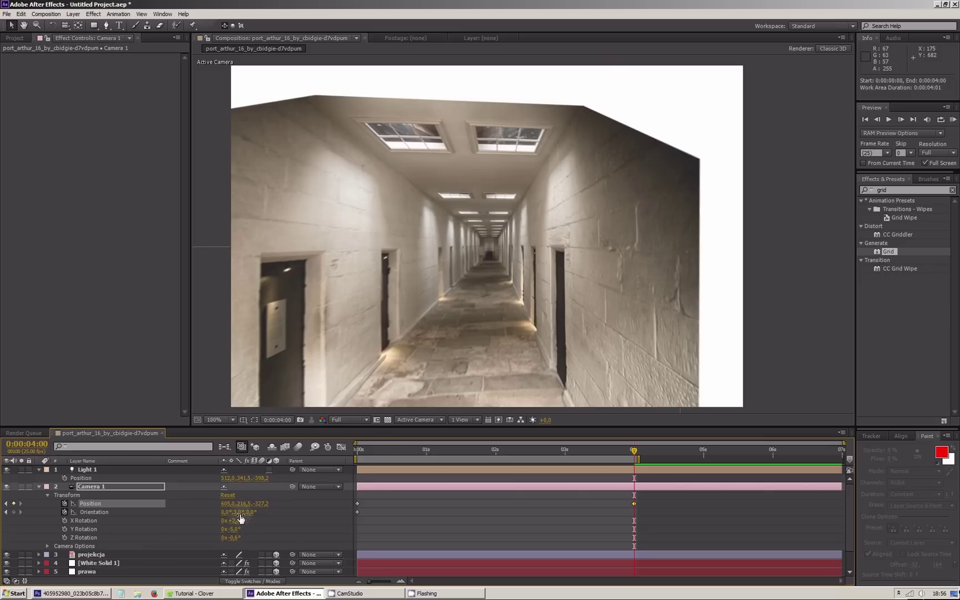
text(357)
key(Return)
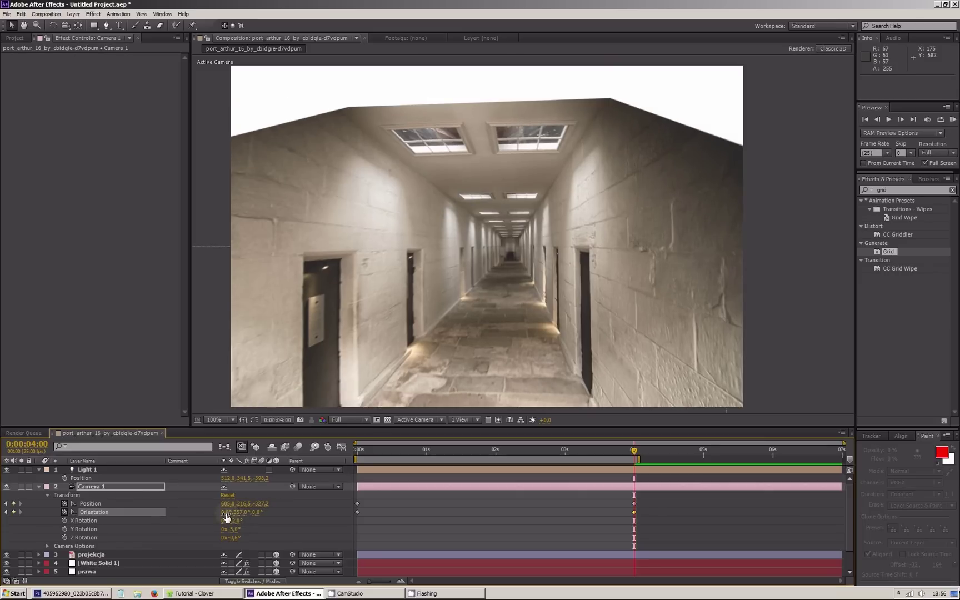
drag(223, 512, 300, 506)
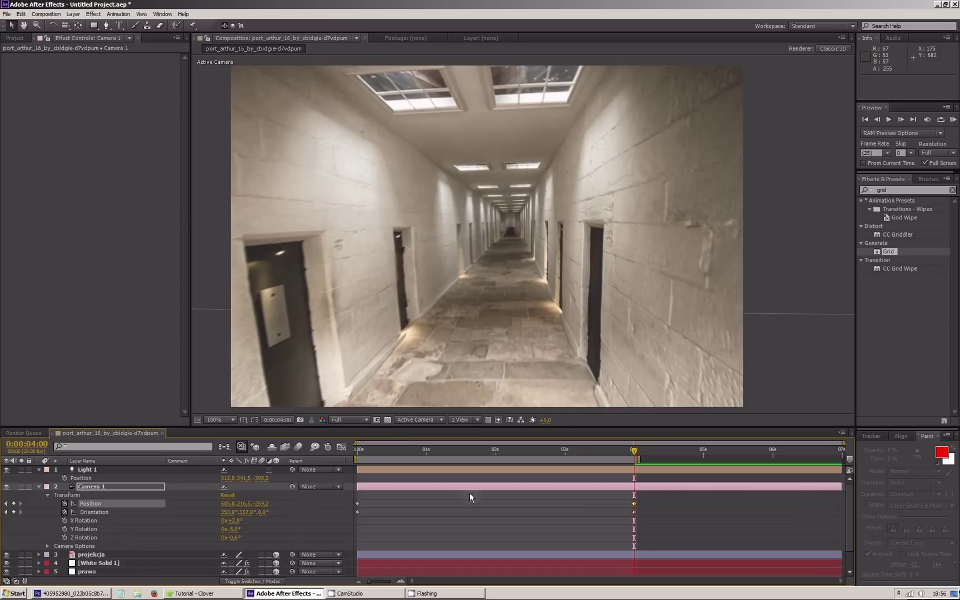
- Preview the camera move through the corridor from the beginning of the timeline
drag(619, 449, 336, 455)
key(space)
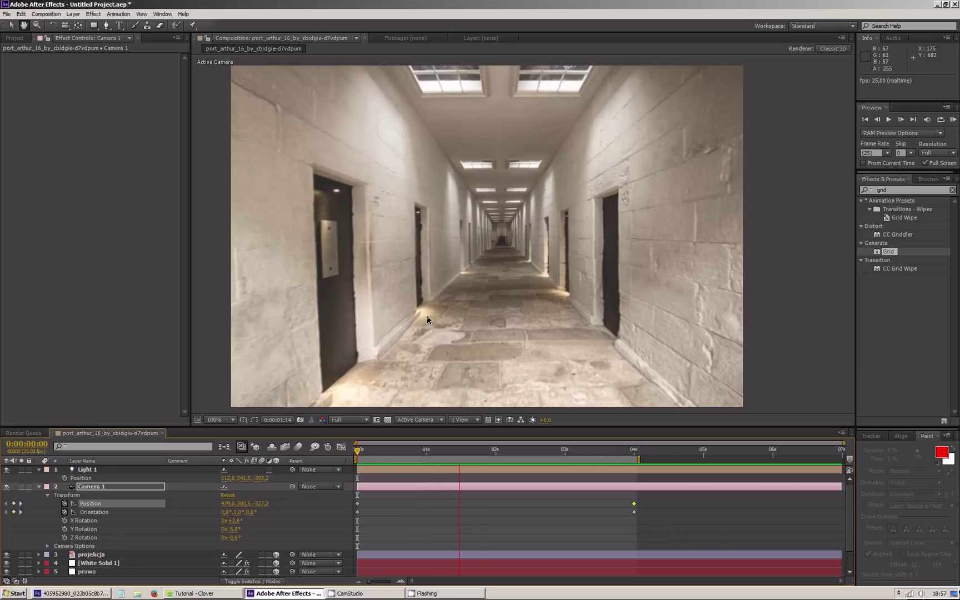
key(space)
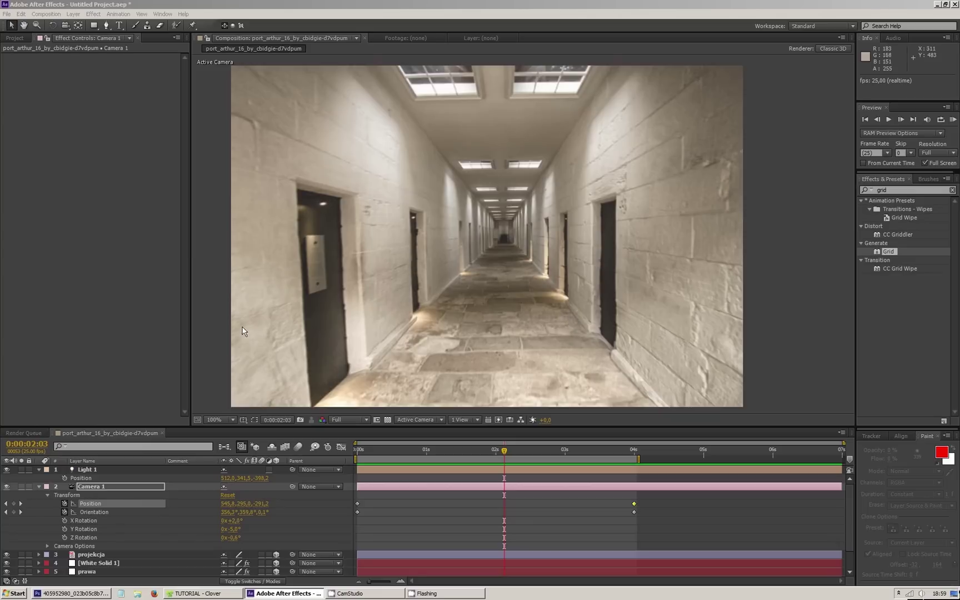
- Switch to the portrait in Photoshop, add a new layer above the background and lower its opacity to 73%
click(77, 593)
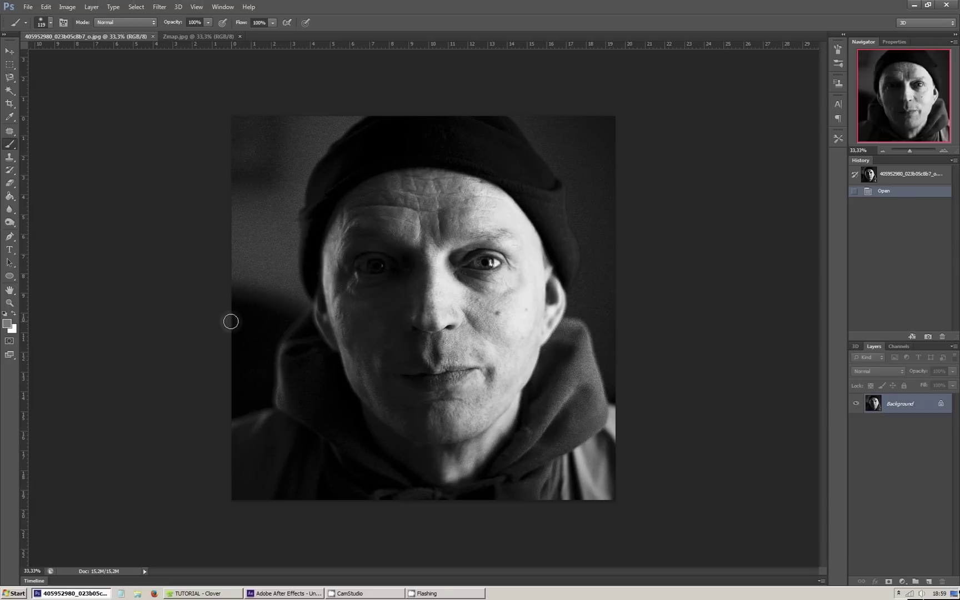
click(92, 7)
mouse_move(210, 11)
mouse_move(91, 7)
mouse_move(167, 17)
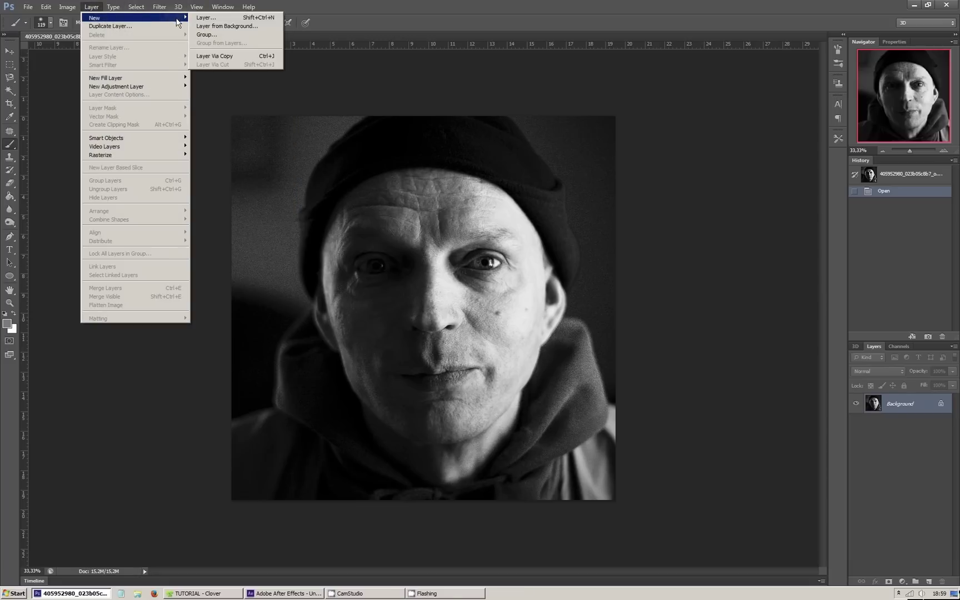
click(195, 18)
click(563, 187)
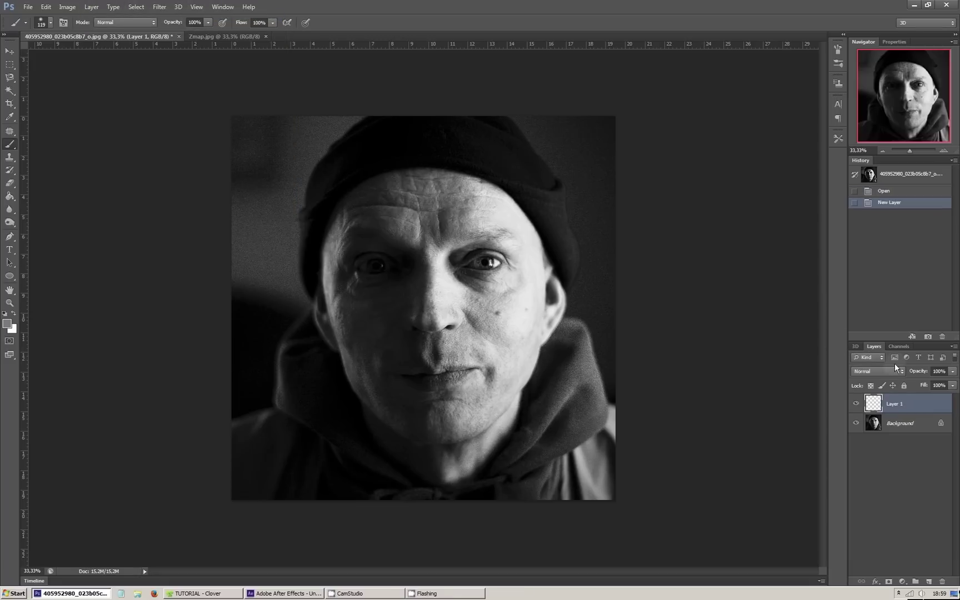
click(954, 370)
drag(938, 383, 939, 383)
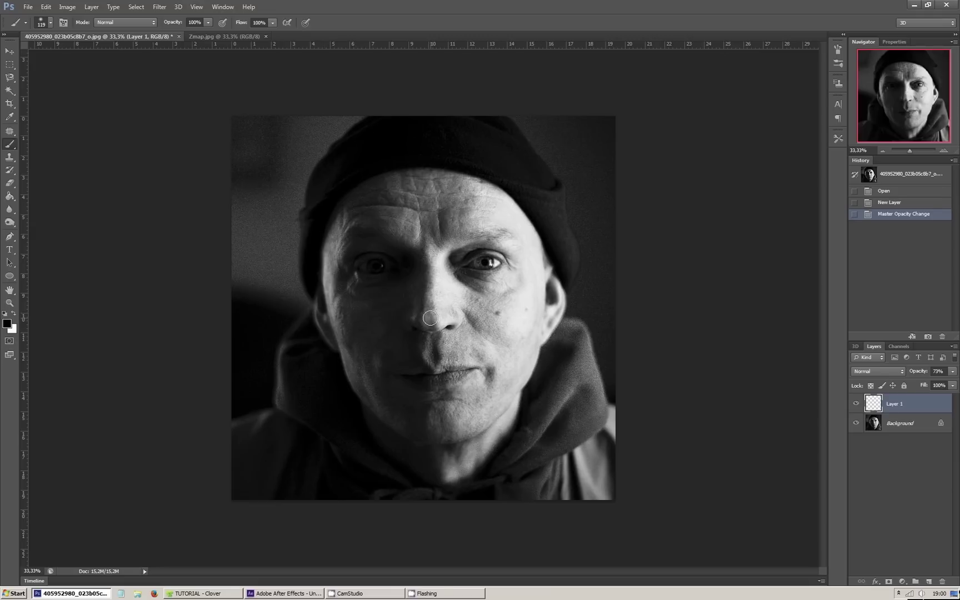
- Paint the background on both sides of the man's head black on Layer 1 with a 300 px brush
right_click(259, 294)
text(300)
key(Return)
mouse_move(141, 236)
mouse_down()
mouse_move(204, 333)
mouse_move(275, 320)
mouse_move(258, 261)
mouse_move(292, 130)
mouse_move(344, 103)
mouse_move(266, 253)
mouse_move(275, 100)
mouse_move(223, 261)
mouse_move(239, 289)
mouse_up()
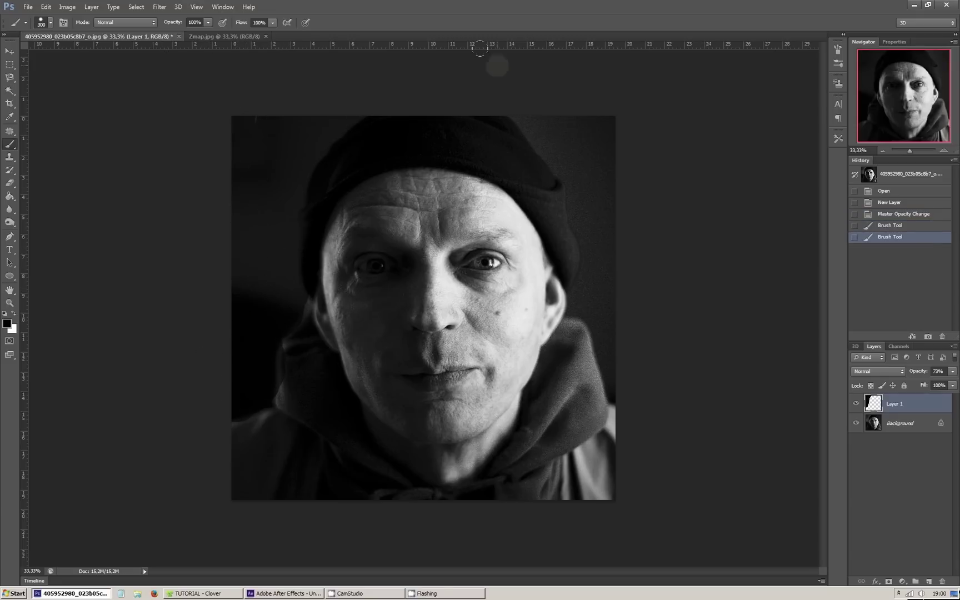
mouse_move(511, 117)
mouse_down()
mouse_move(539, 134)
mouse_move(558, 165)
mouse_move(566, 290)
mouse_move(602, 375)
mouse_move(596, 148)
mouse_move(568, 99)
mouse_move(534, 94)
mouse_move(578, 117)
mouse_up()
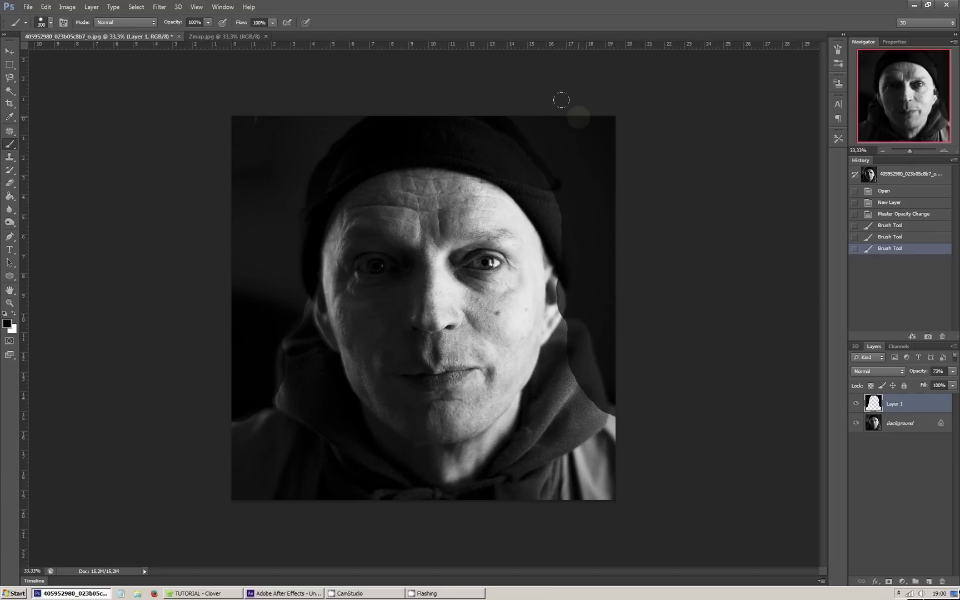
- Paint the hat, hood, shoulders and parts of the face dark grey with a softer 200 px brush
right_click(512, 251)
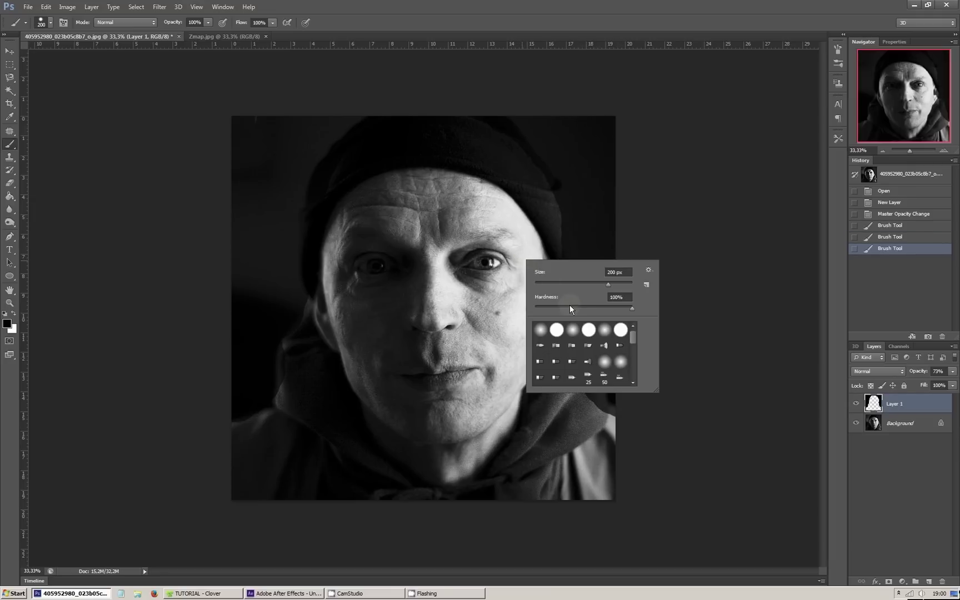
drag(631, 308, 611, 308)
click(8, 324)
drag(667, 243, 663, 229)
click(890, 122)
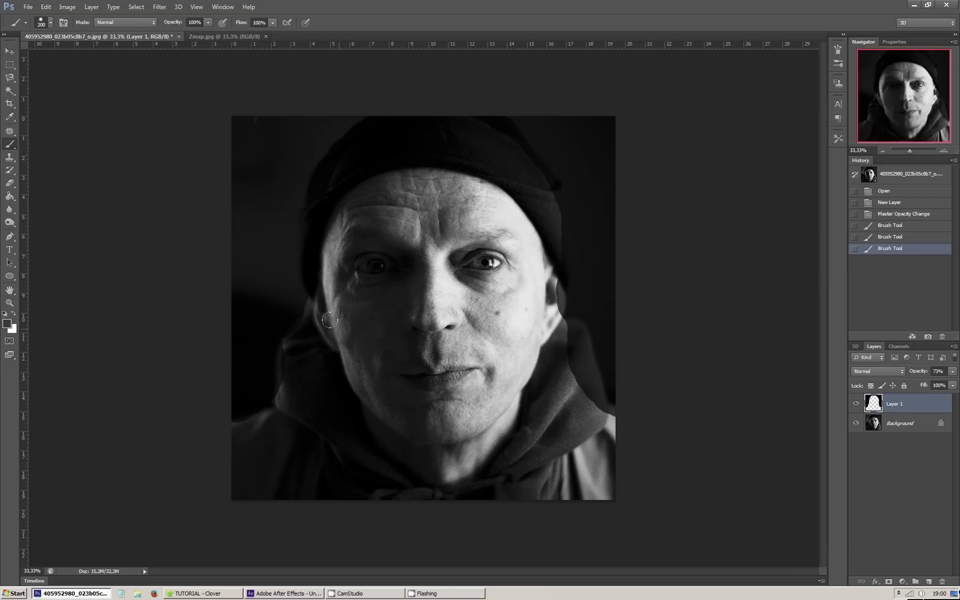
mouse_move(235, 425)
mouse_down()
mouse_move(282, 396)
mouse_move(286, 343)
mouse_move(310, 300)
mouse_move(309, 205)
mouse_move(323, 170)
mouse_move(357, 135)
mouse_move(477, 121)
mouse_move(514, 151)
mouse_move(537, 207)
mouse_move(538, 300)
mouse_move(606, 439)
mouse_move(244, 475)
mouse_move(411, 378)
mouse_move(325, 408)
mouse_move(378, 465)
mouse_move(464, 428)
mouse_move(553, 439)
mouse_up()
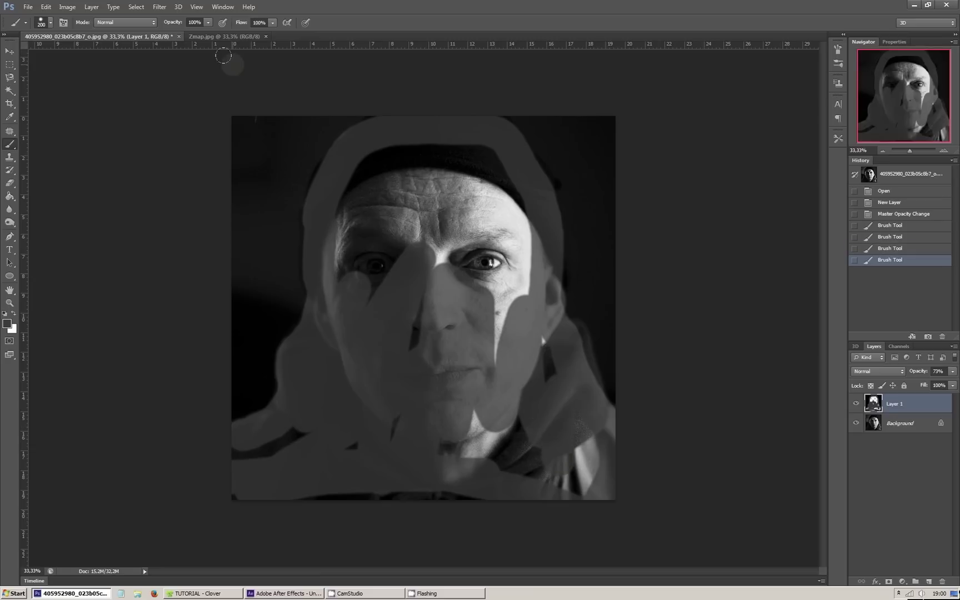
- Look at the finished depth map in Zmap.jpg, return to the portrait document and hide Layer 1
click(216, 37)
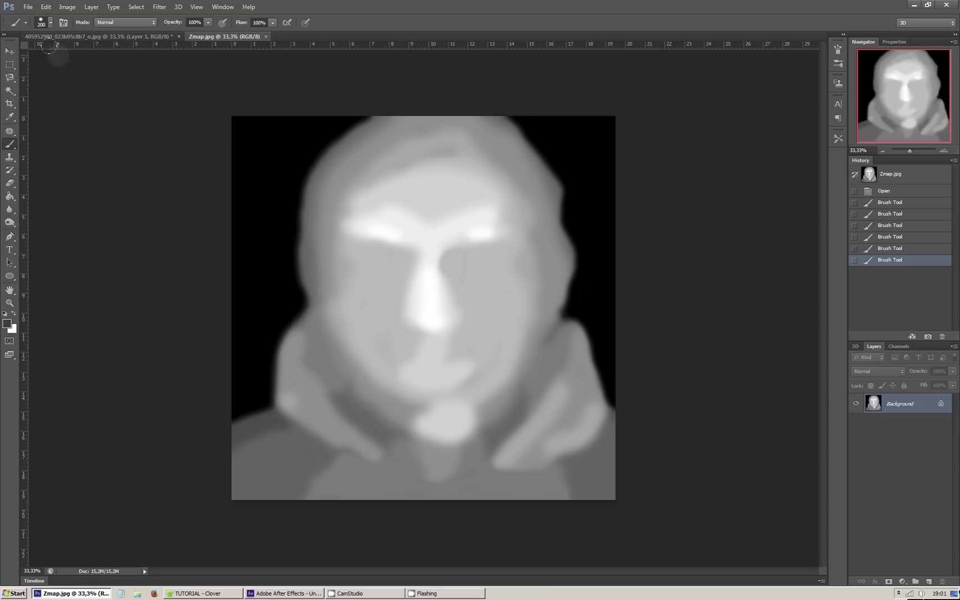
click(91, 38)
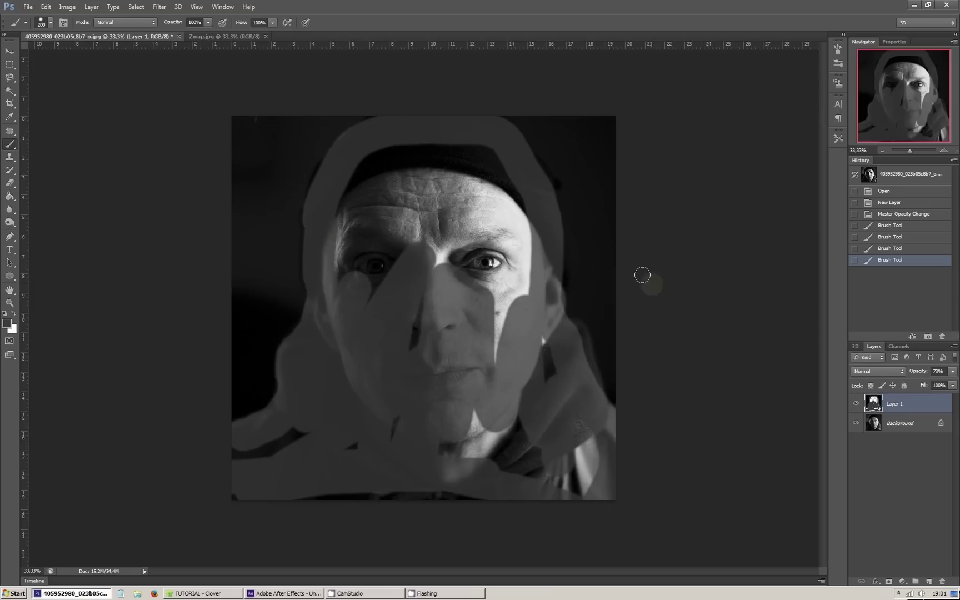
click(855, 403)
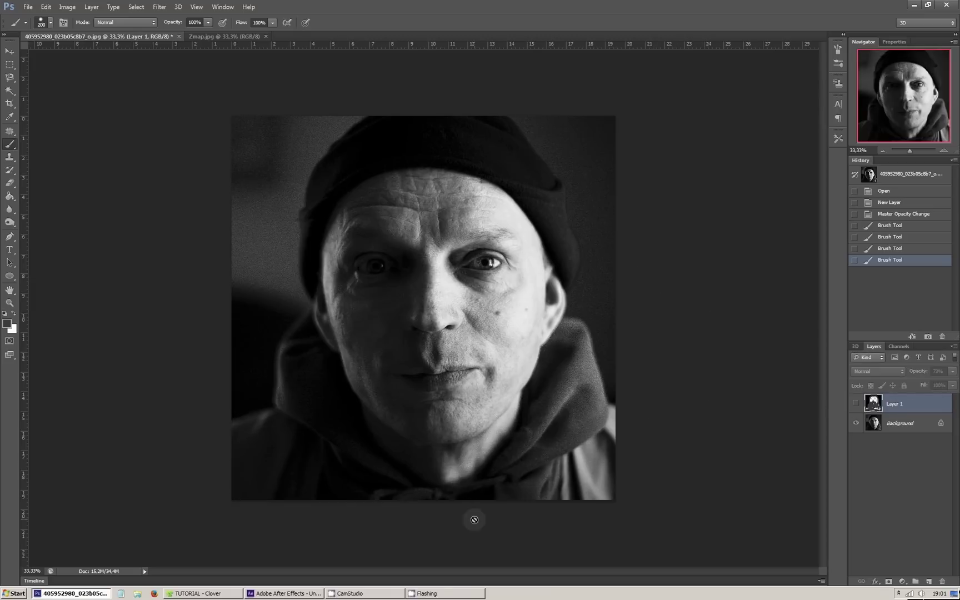
- Switch to After Effects and start a new empty project in place of the corridor project
click(283, 593)
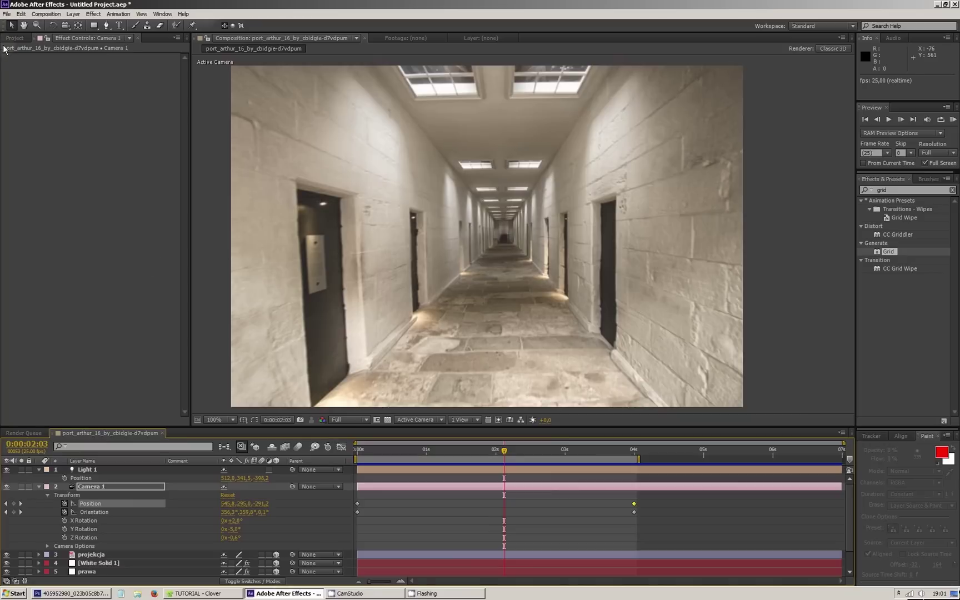
click(7, 14)
click(6, 14)
click(6, 13)
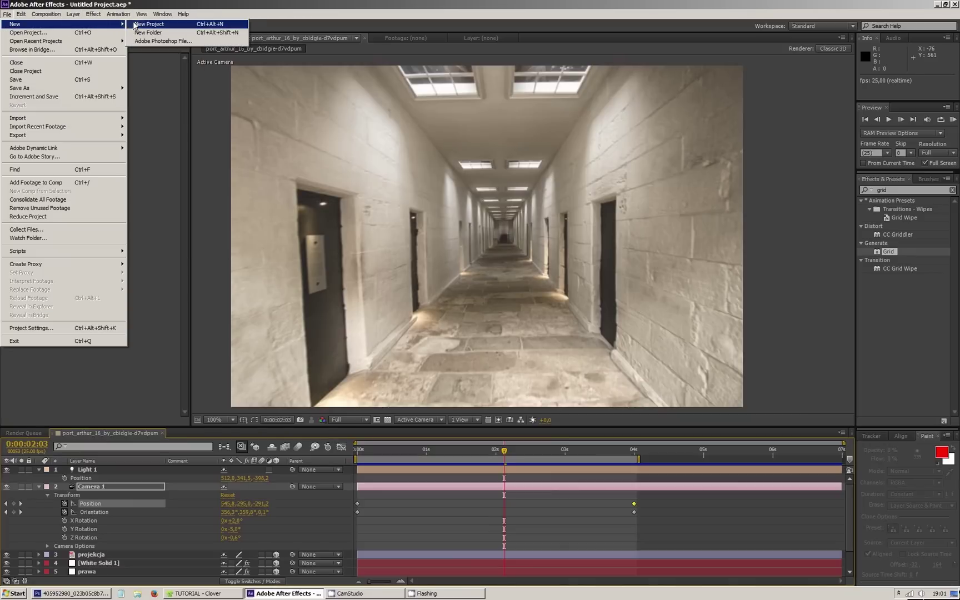
click(133, 24)
click(496, 310)
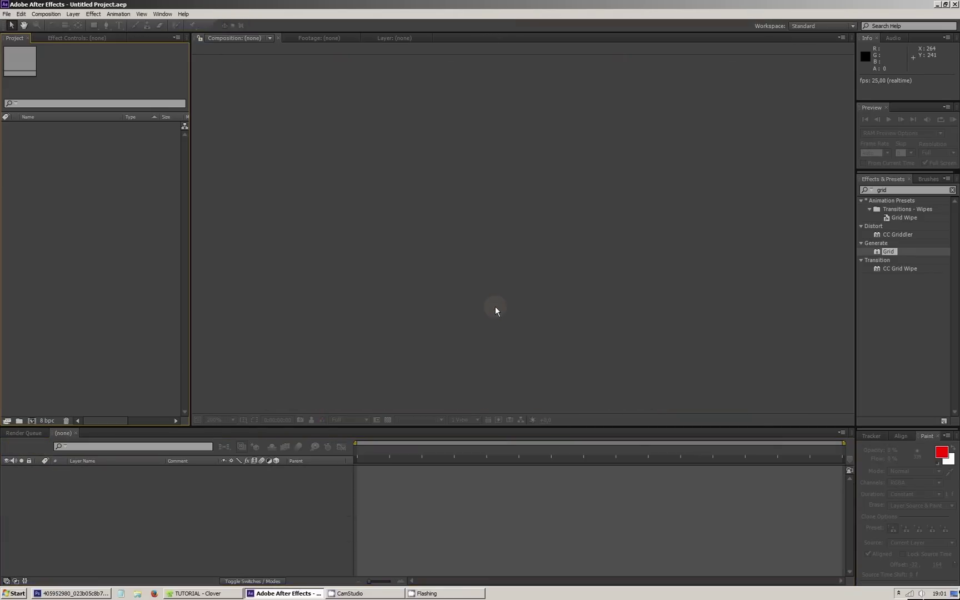
- Import 405952980_023b05c8b7_o.jpg and Zmap.jpg into the project as footage
right_click(94, 247)
click(204, 279)
click(89, 109)
ctrl+click(170, 90)
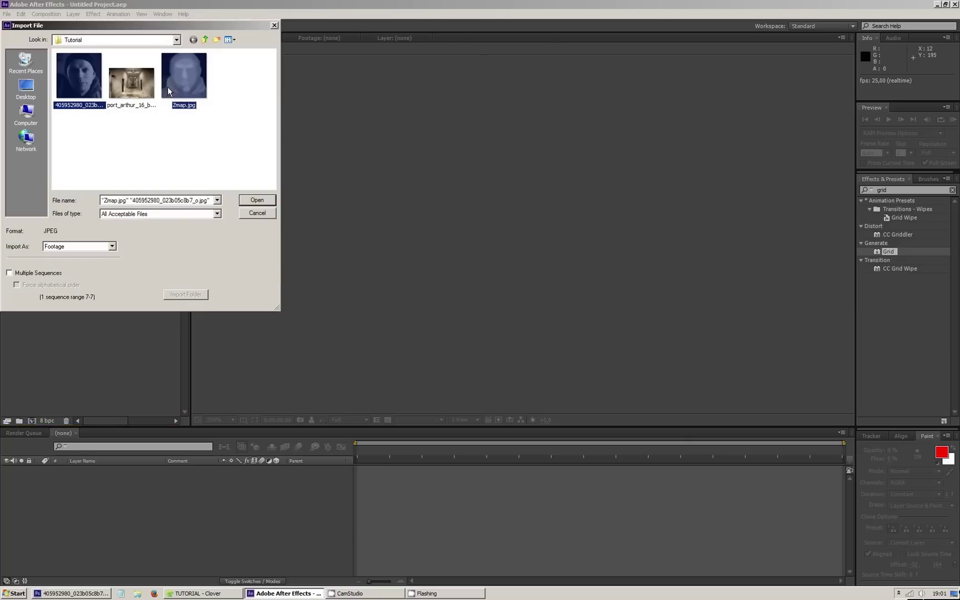
click(256, 201)
- Create a composition from the portrait image and add Zmap.jpg above it as a hidden layer
click(32, 129)
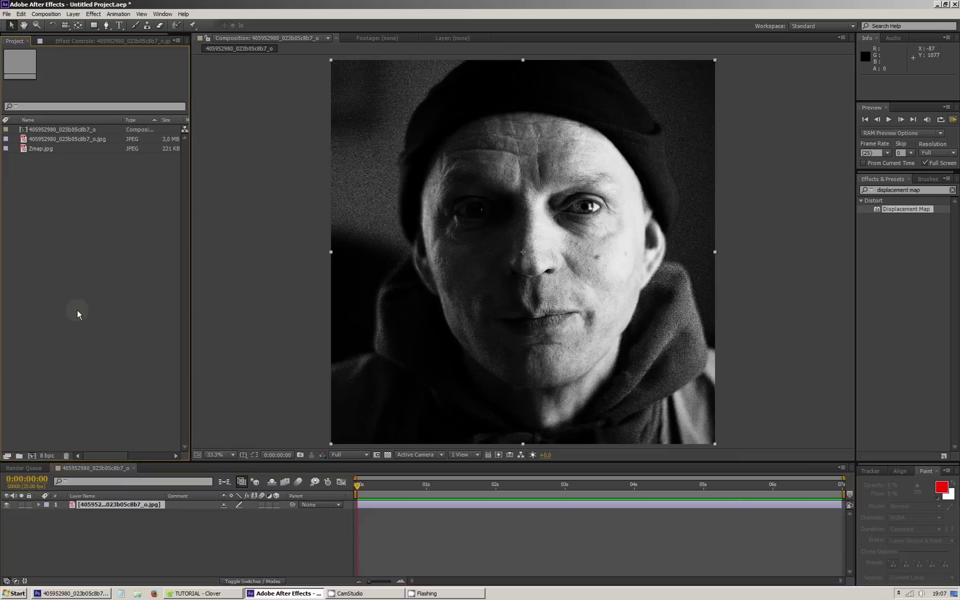
drag(22, 150, 88, 506)
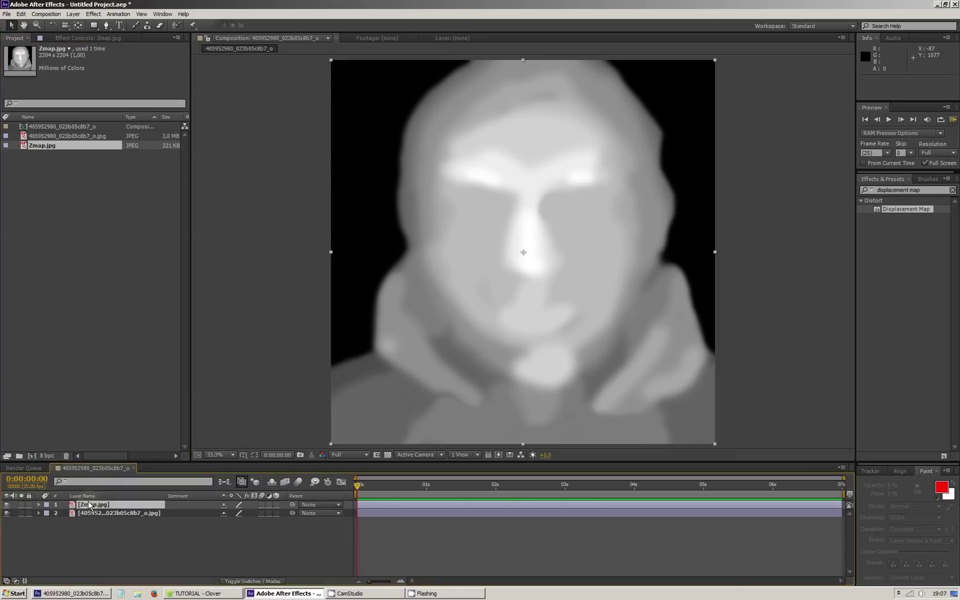
click(7, 504)
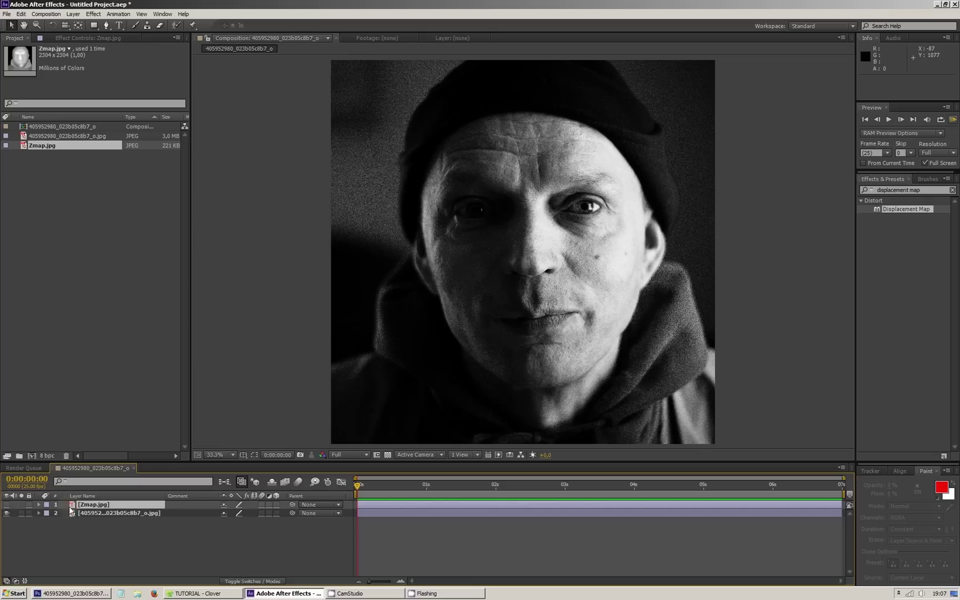
- Find the Displacement Map effect and apply it to the portrait layer
click(88, 513)
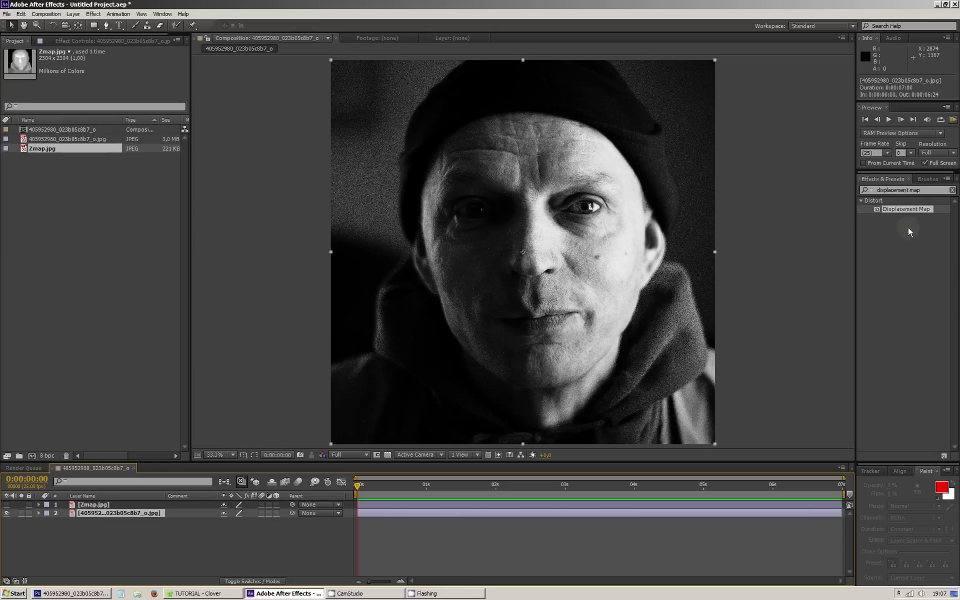
click(924, 189)
text(displ)
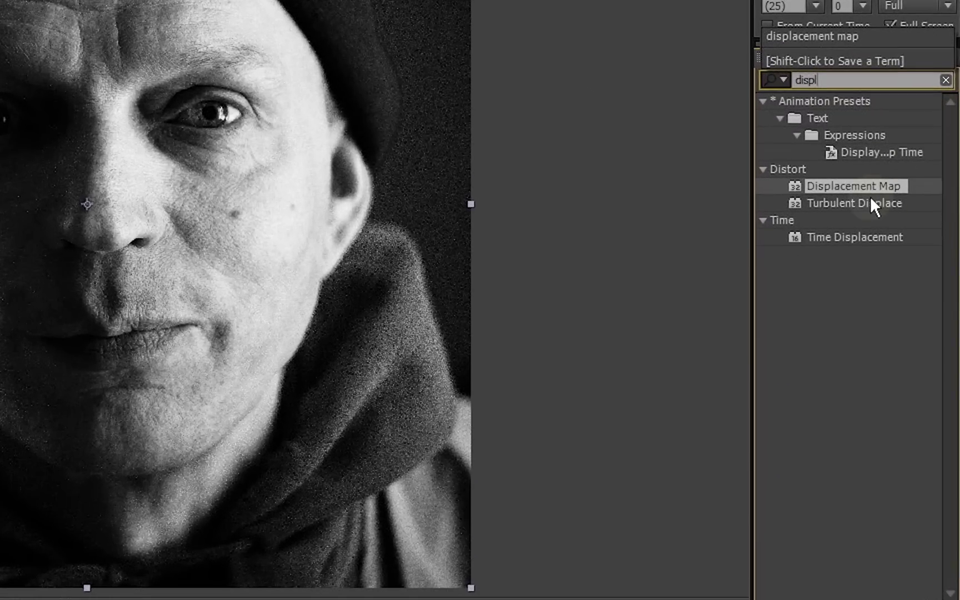
drag(842, 184, 99, 509)
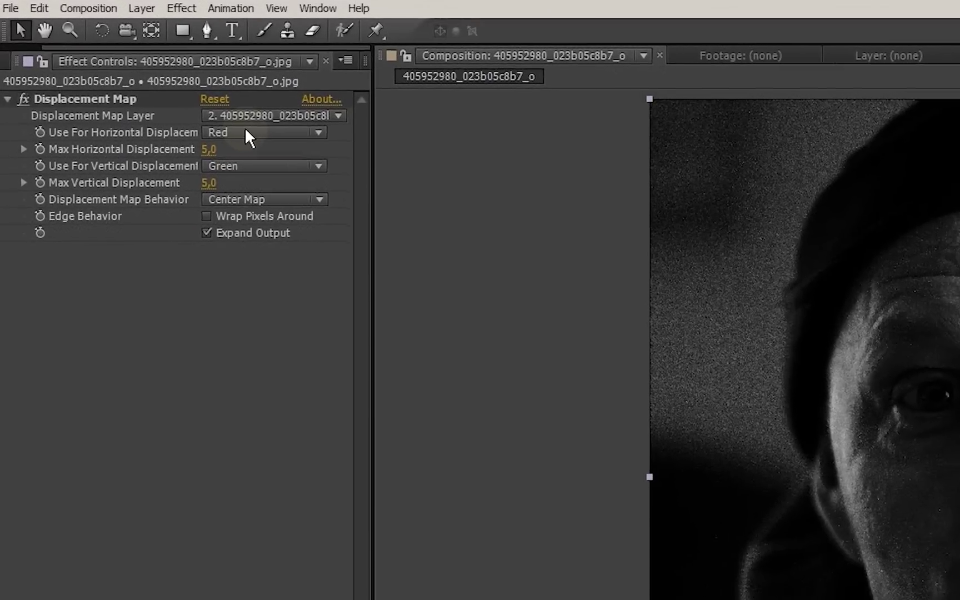
- Set the displacement map layer to Zmap.jpg, horizontal and vertical displacement to Luminance, and the map behavior to Center Map
click(217, 99)
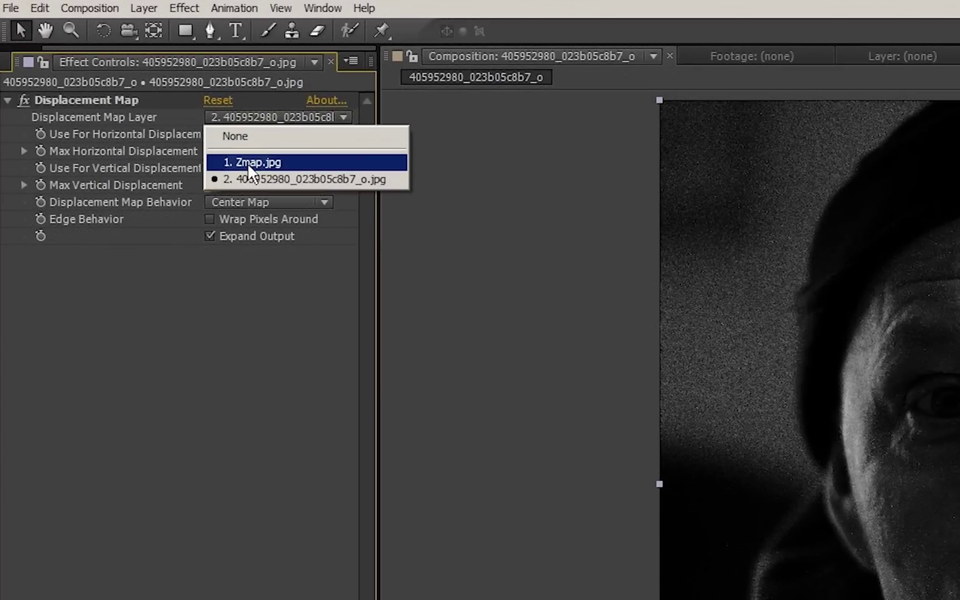
click(288, 162)
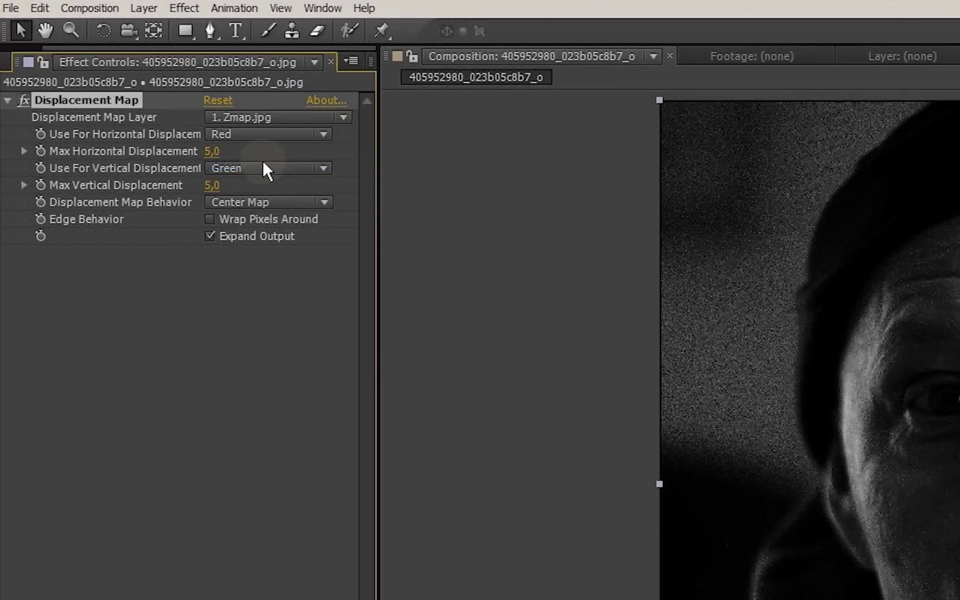
click(237, 165)
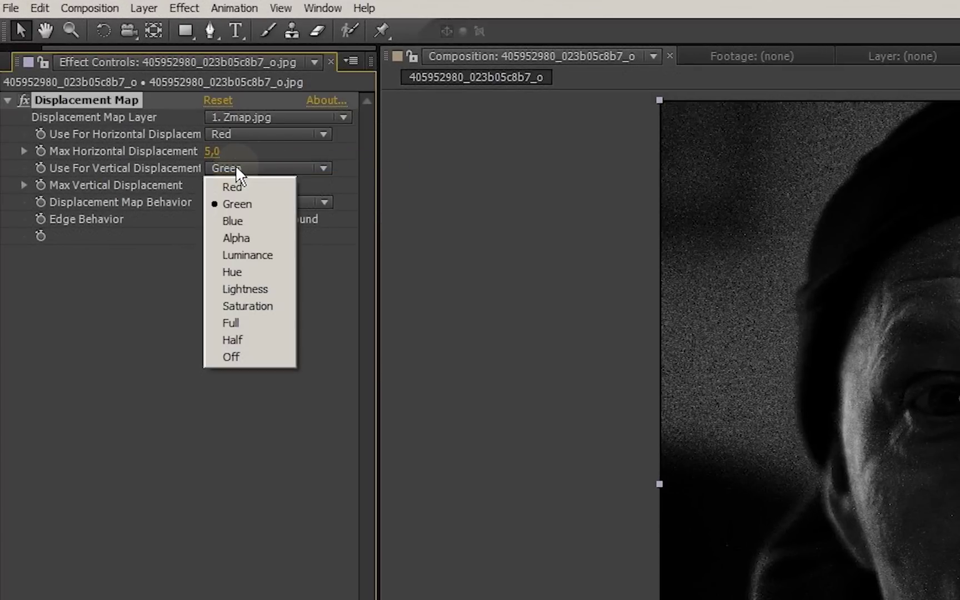
click(254, 257)
click(316, 207)
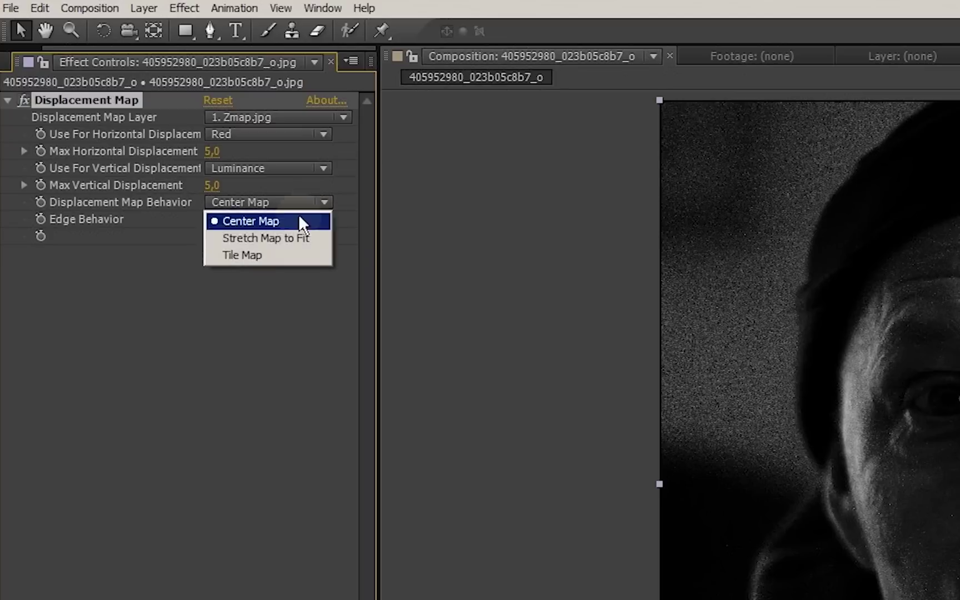
click(262, 220)
click(259, 133)
click(260, 221)
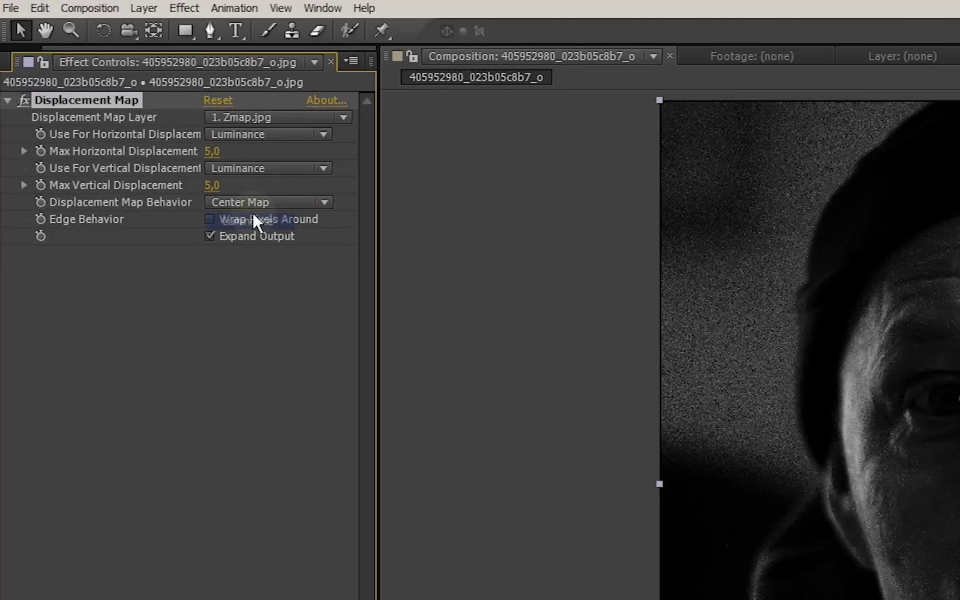
- Raise the portrait's Max Horizontal Displacement to about 89
click(213, 185)
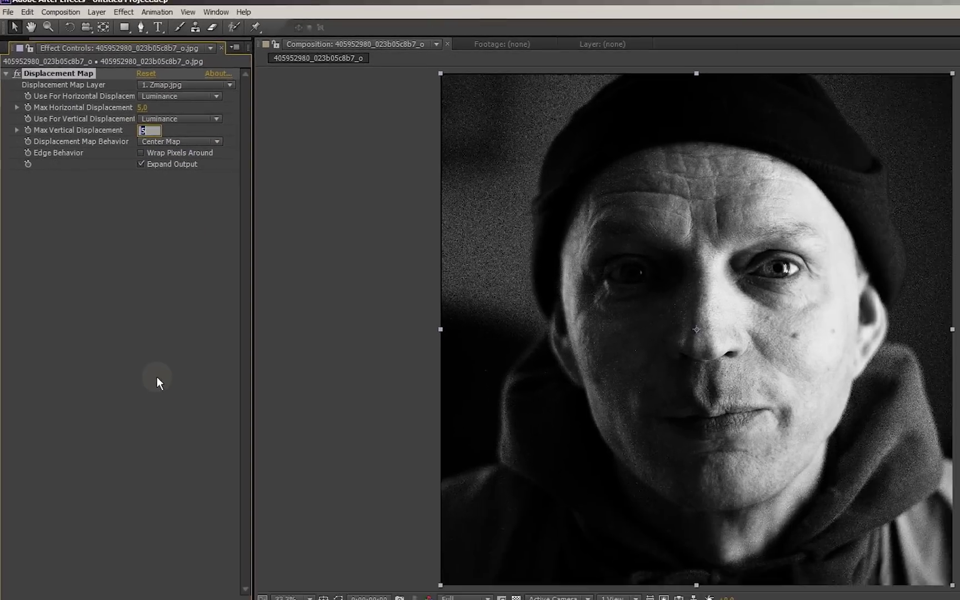
click(157, 382)
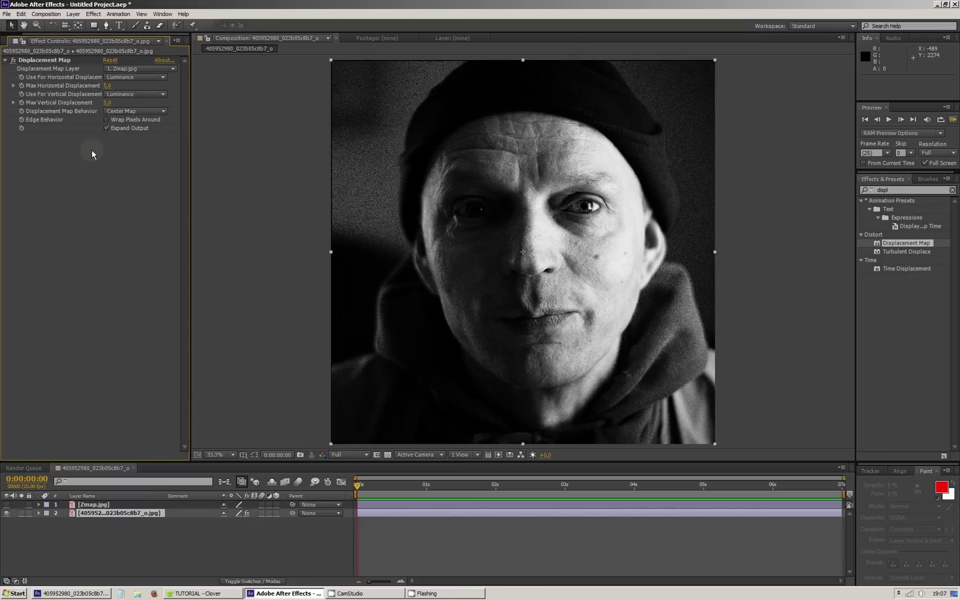
drag(107, 88, 129, 87)
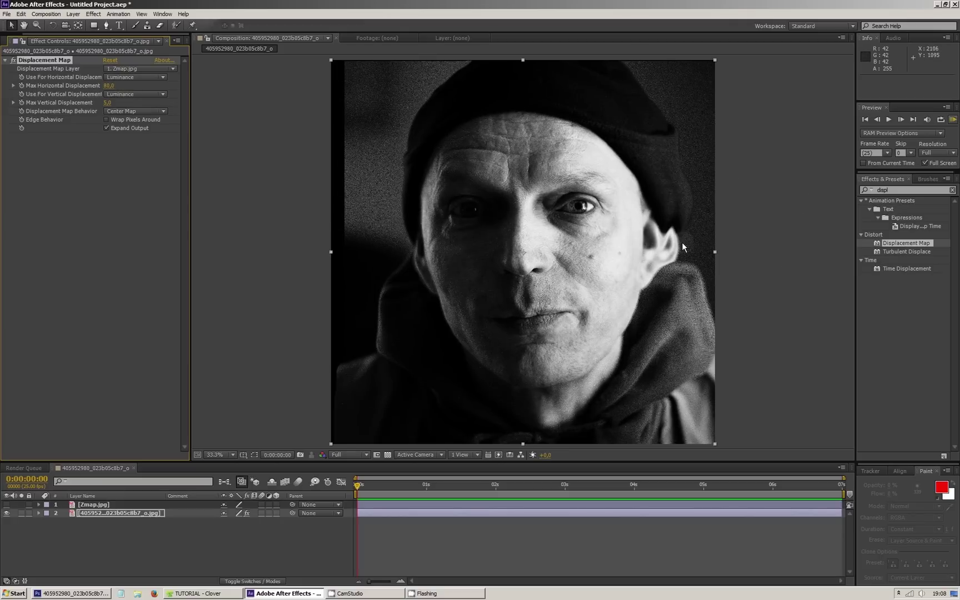
- At the start of the composition, keyframe Max Horizontal Displacement at -20 and Max Vertical Displacement at -10
click(355, 488)
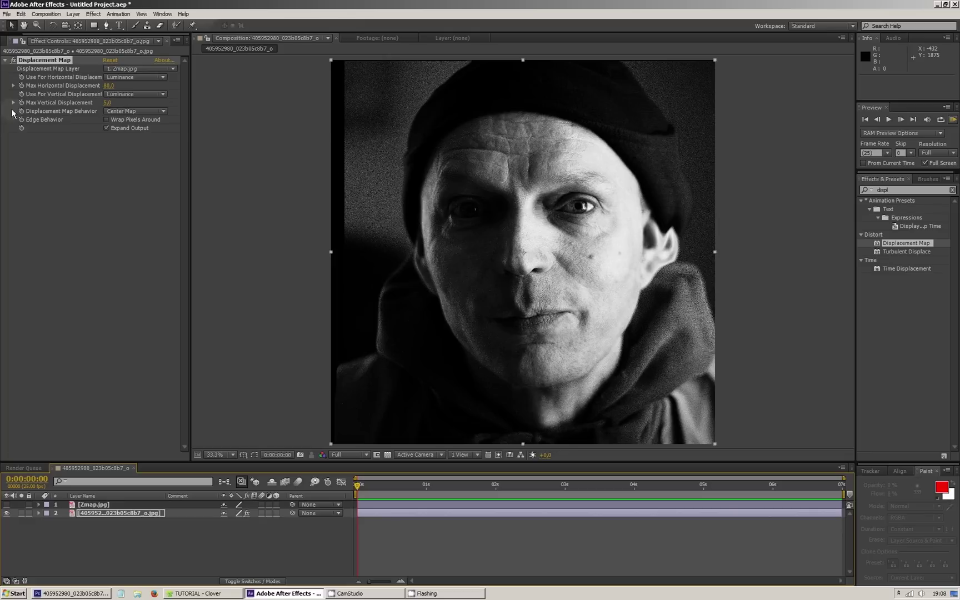
click(108, 87)
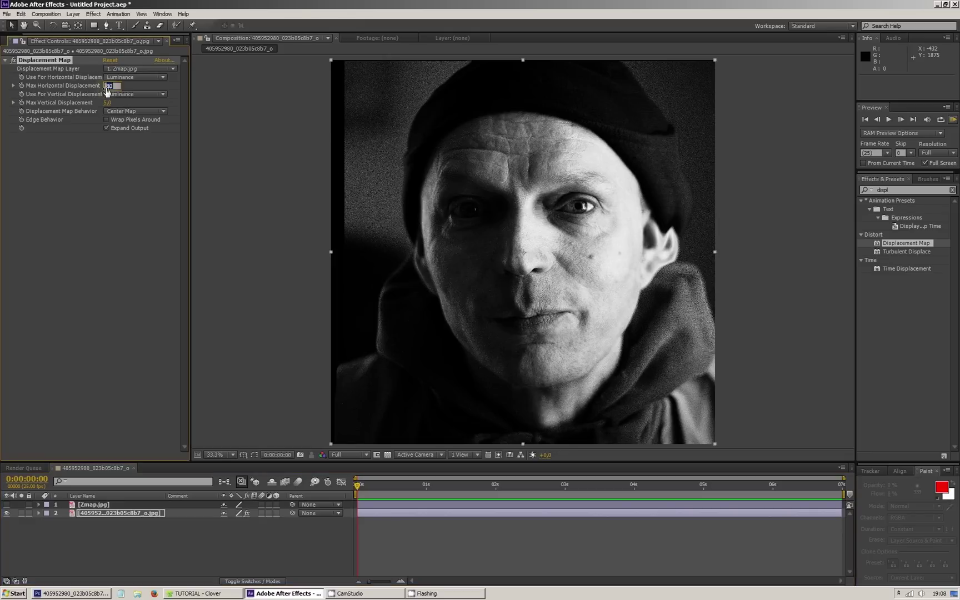
text(-20)
key(Return)
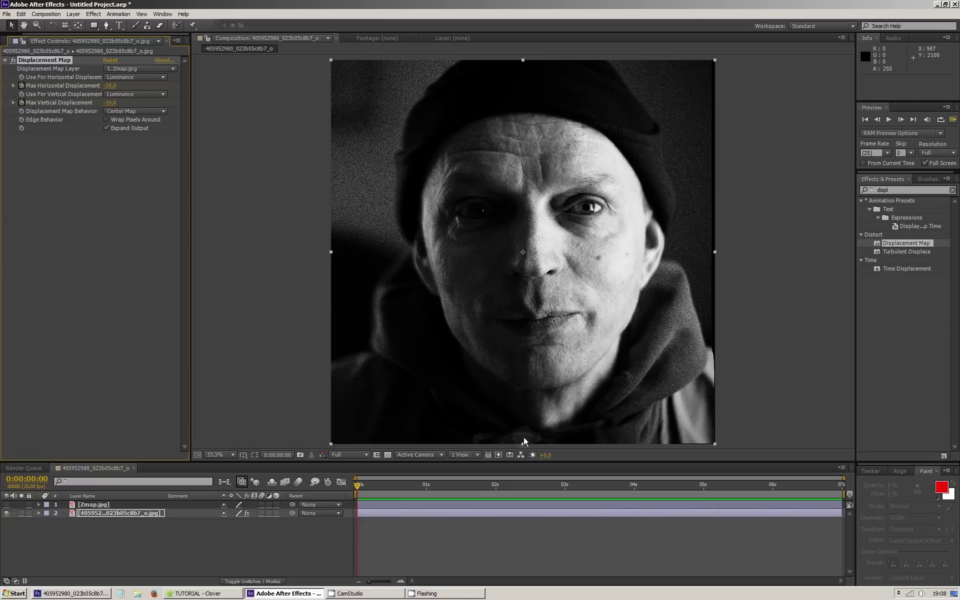
- End the work area at 3 seconds and keyframe both Max Horizontal Displacement and Max Vertical Displacement at 20 there
click(564, 482)
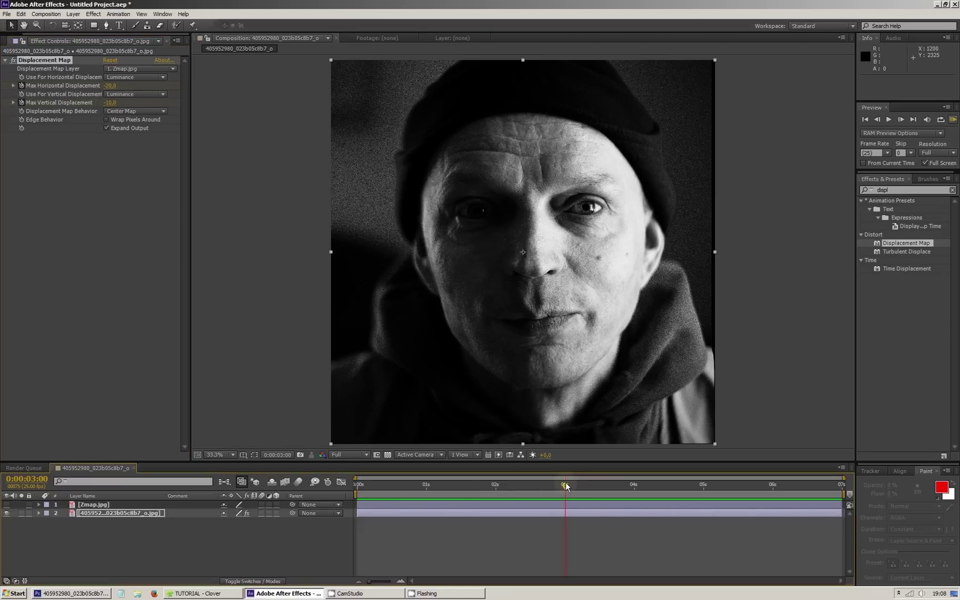
key(n)
click(109, 86)
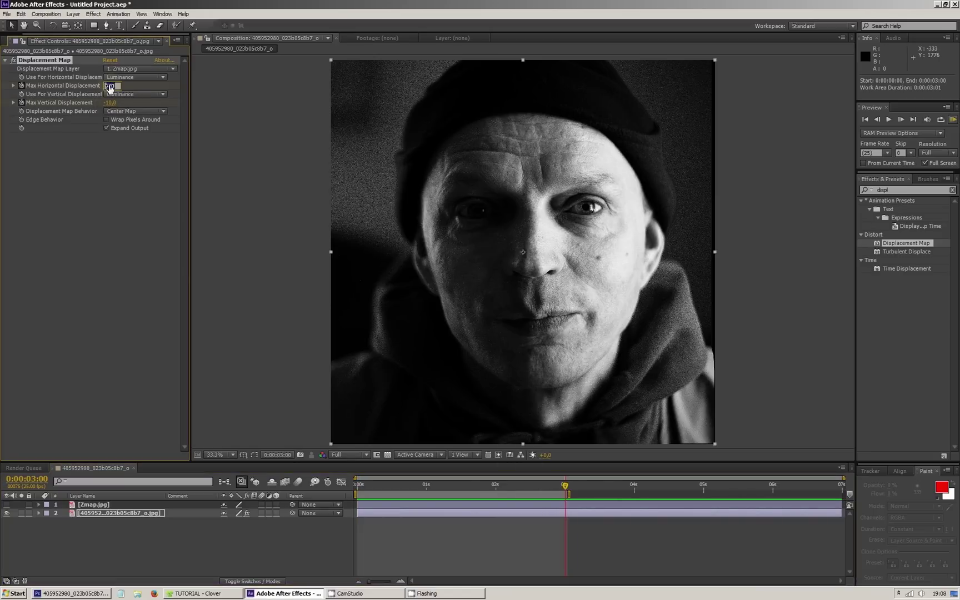
text(20)
key(Return)
click(108, 103)
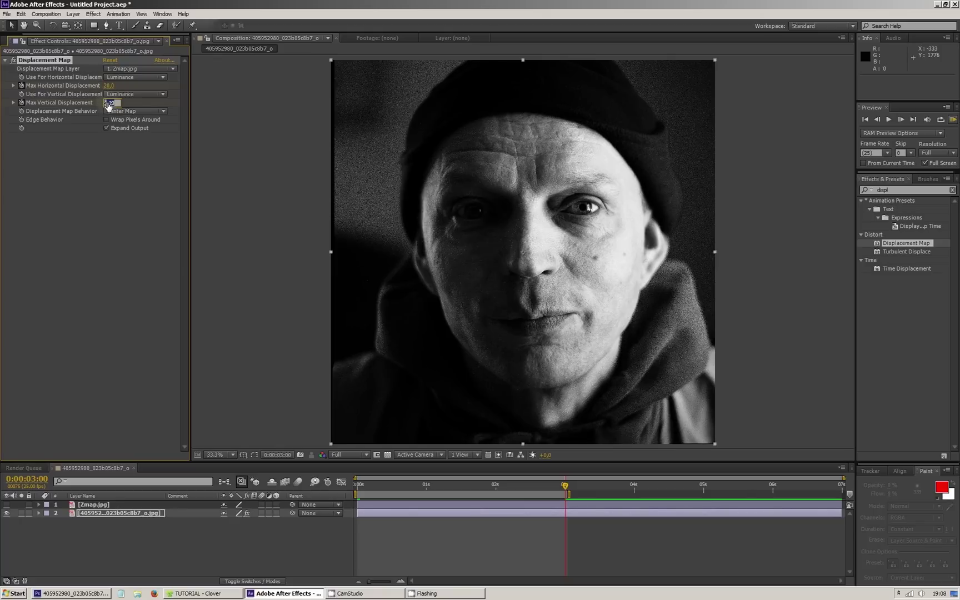
text(20)
key(Return)
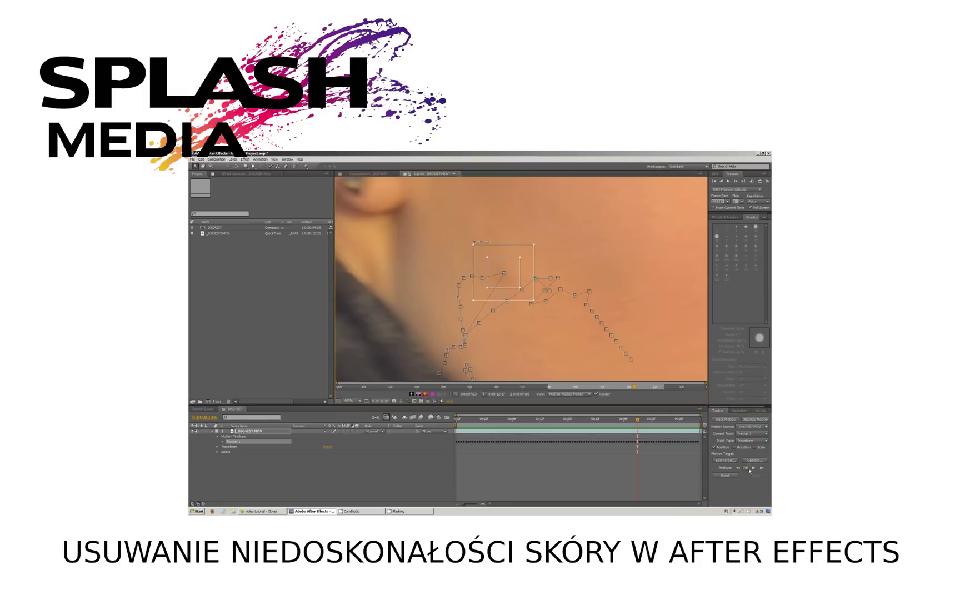
click(749, 470)
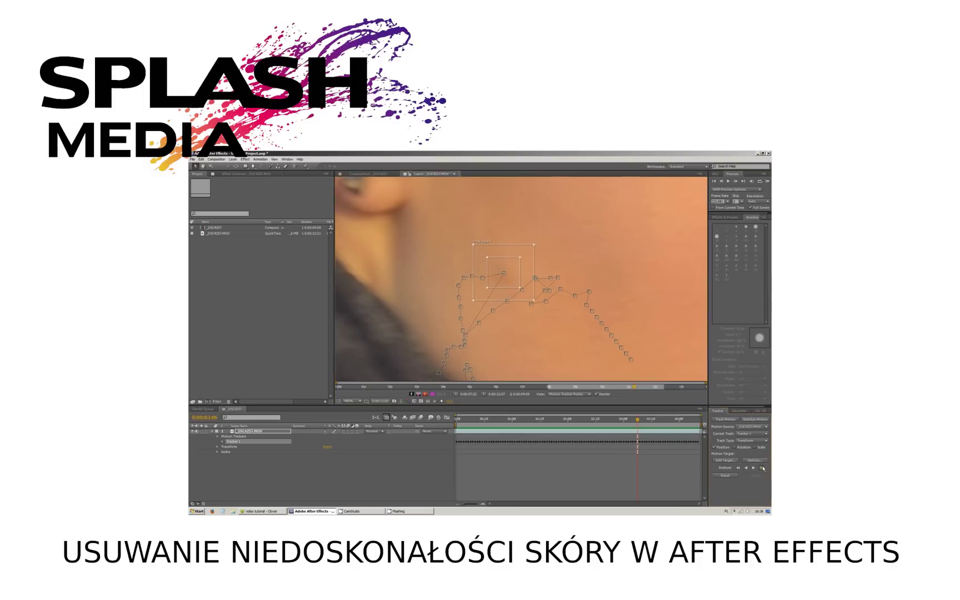